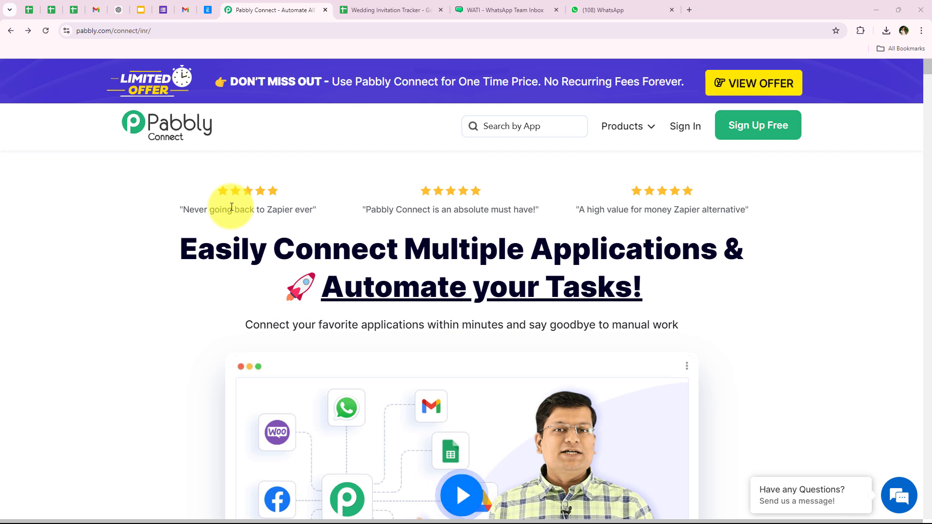
- Look over the Wedding Invitation Tracker sheet, then view the WATI WhatsApp message with Wedding_Invitation.pdf
click(393, 6)
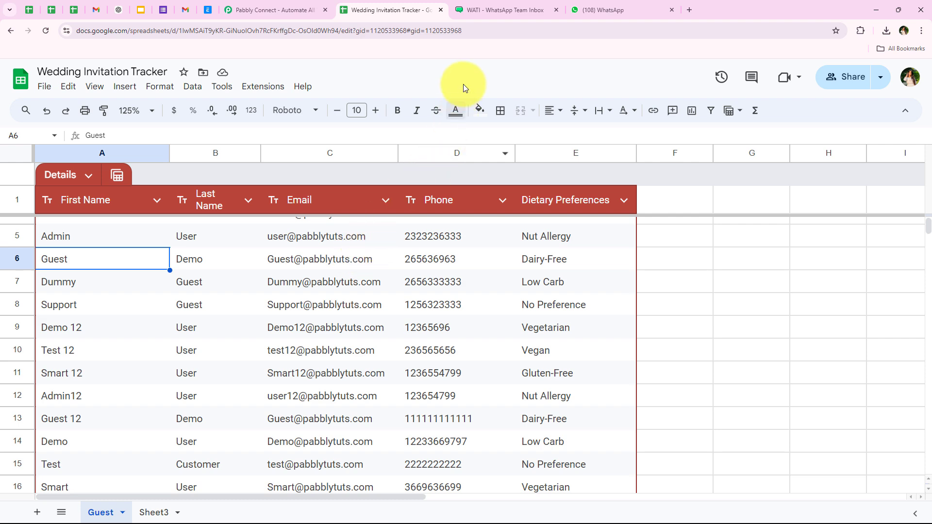
click(622, 9)
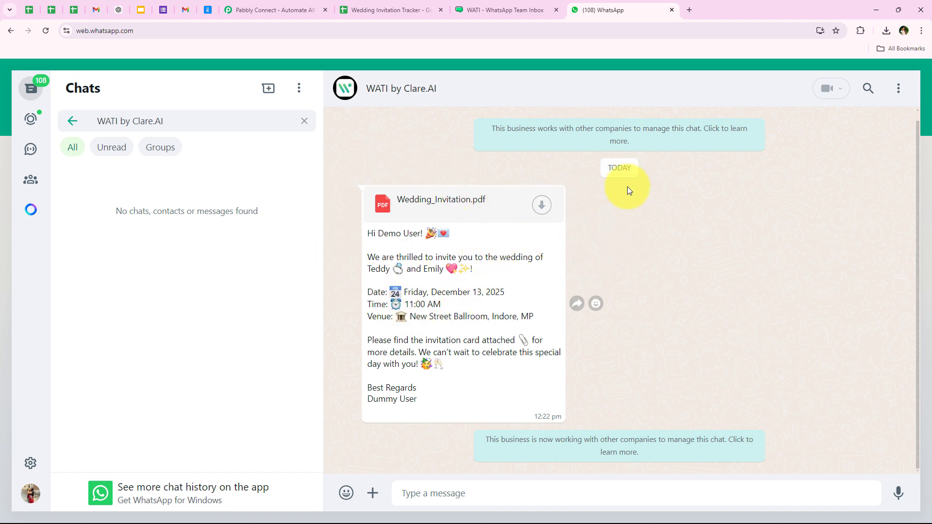
- Go back from the WhatsApp Web chat to the Pabbly Connect homepage
click(269, 7)
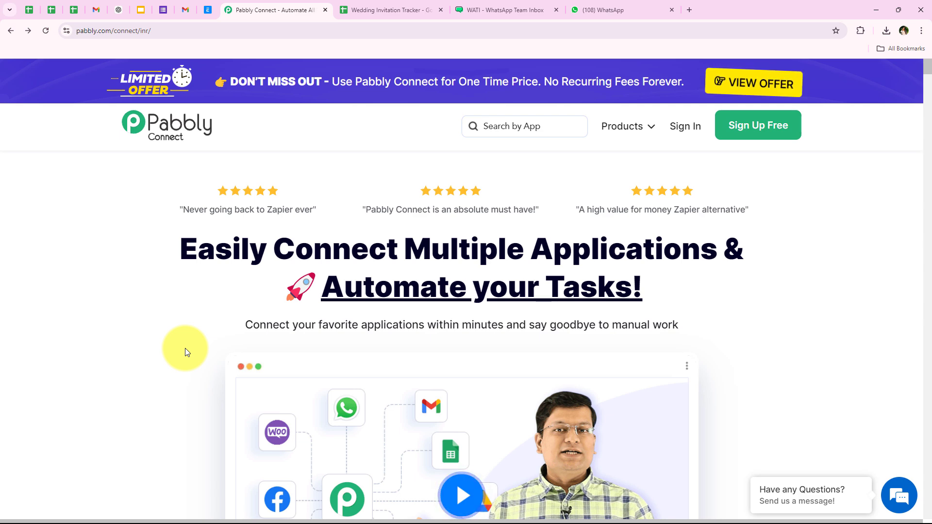
- Sign in to the Pabbly account so the All Apps page loads
click(229, 30)
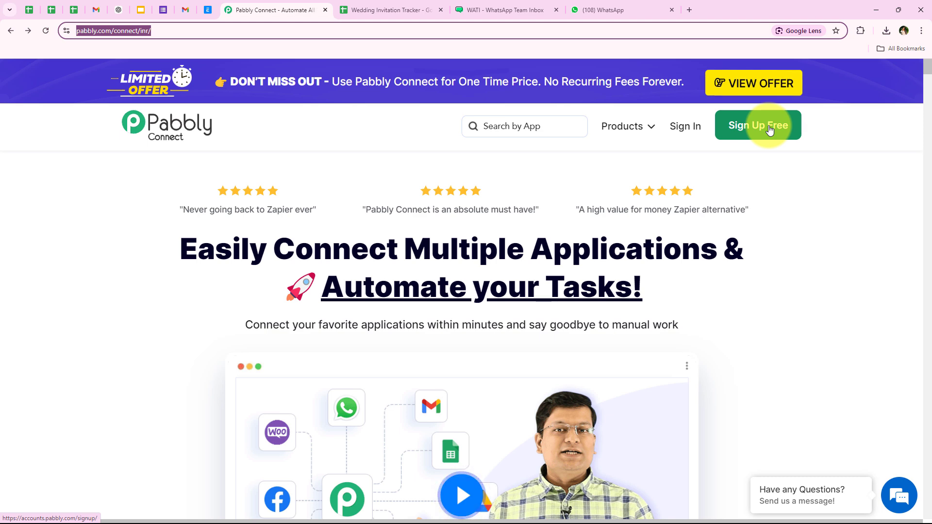
click(693, 126)
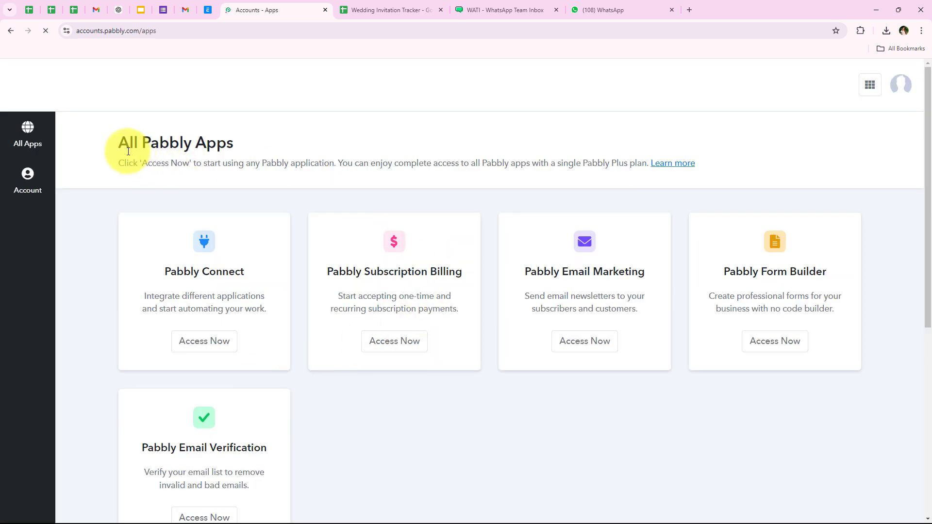
- Review the All Pabbly Apps page and launch Pabbly Connect with Access Now
drag(128, 151, 176, 153)
drag(237, 158, 244, 149)
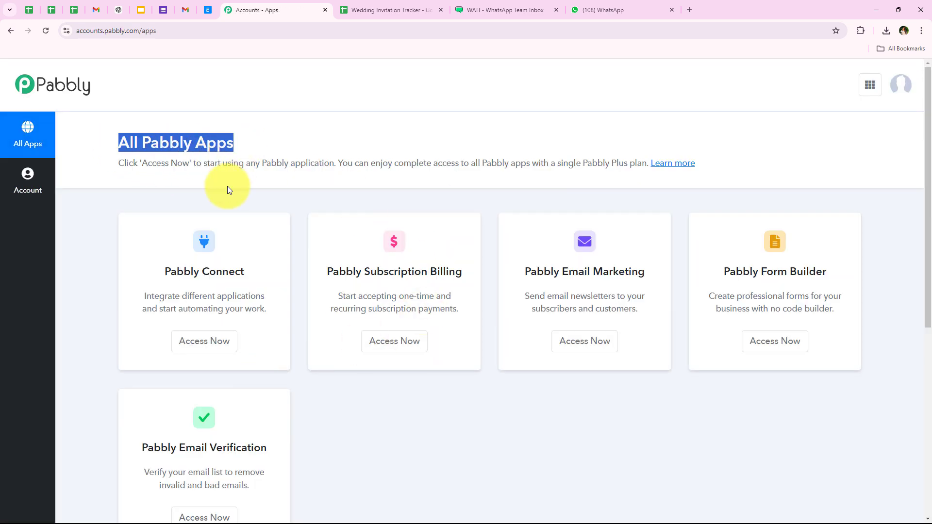
scroll(226, 219, down, 3)
scroll(235, 312, up, 3)
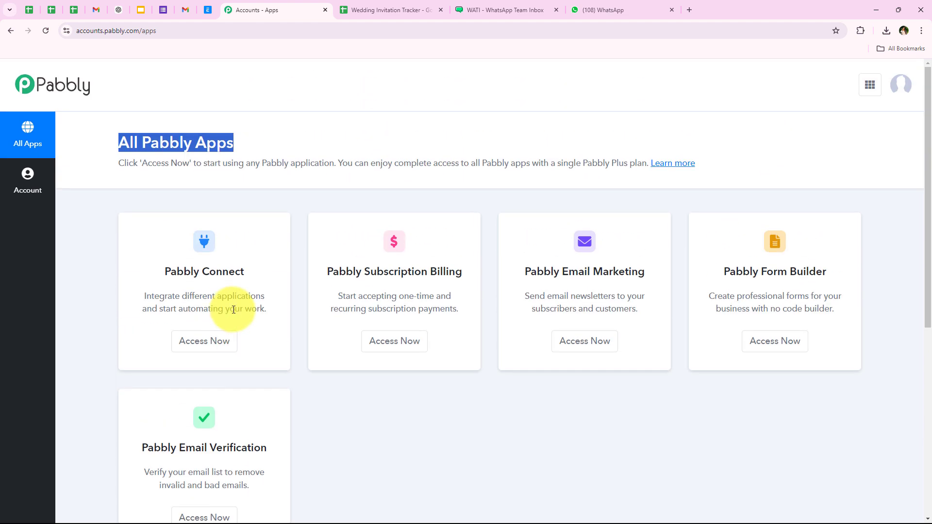
drag(162, 272, 245, 273)
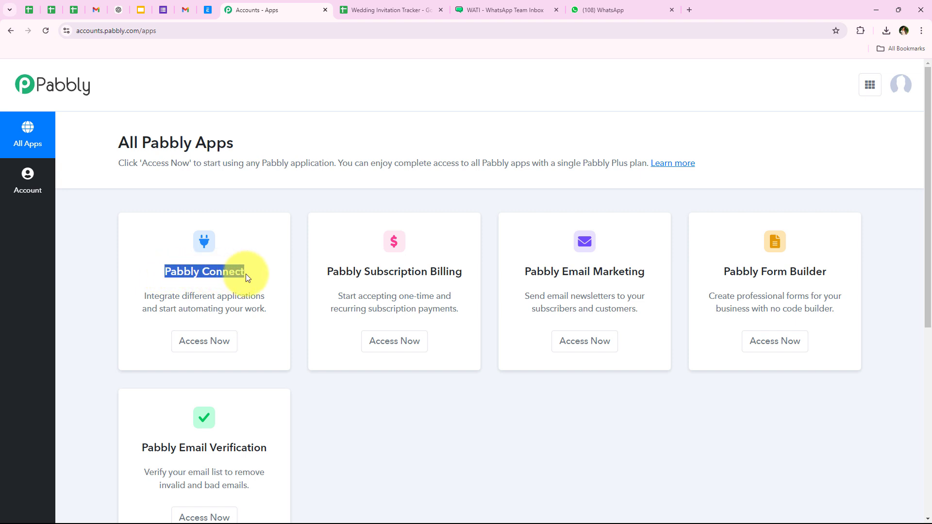
drag(182, 296, 265, 300)
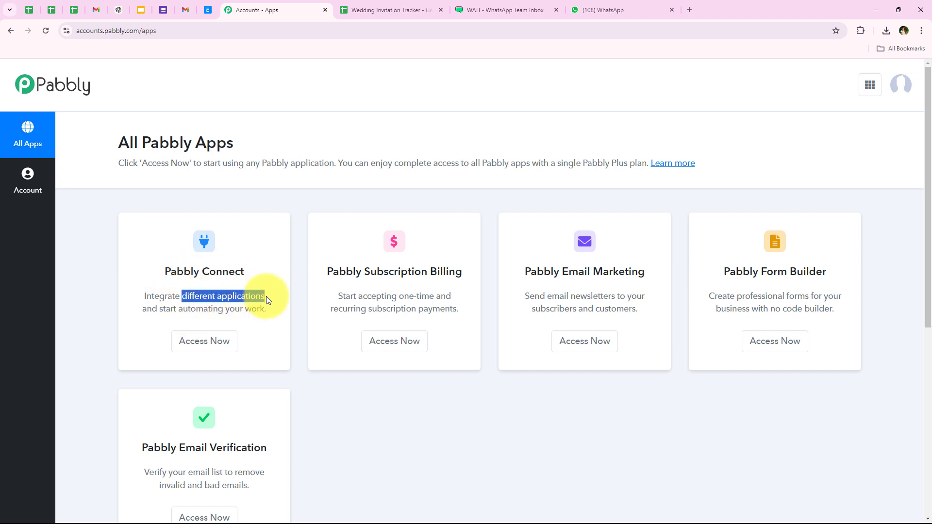
click(202, 347)
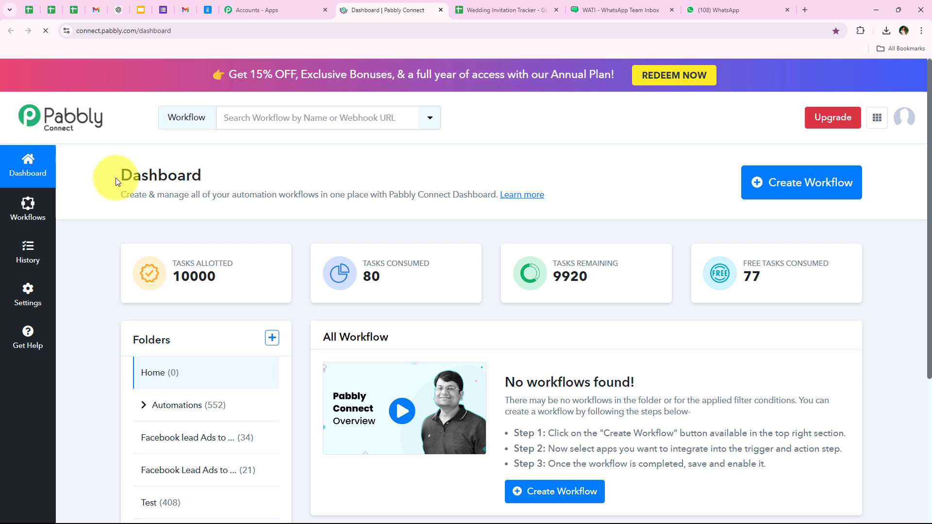
- Start a new workflow and review the dialog's Workflow Name and Select Folder fields
drag(115, 177, 204, 178)
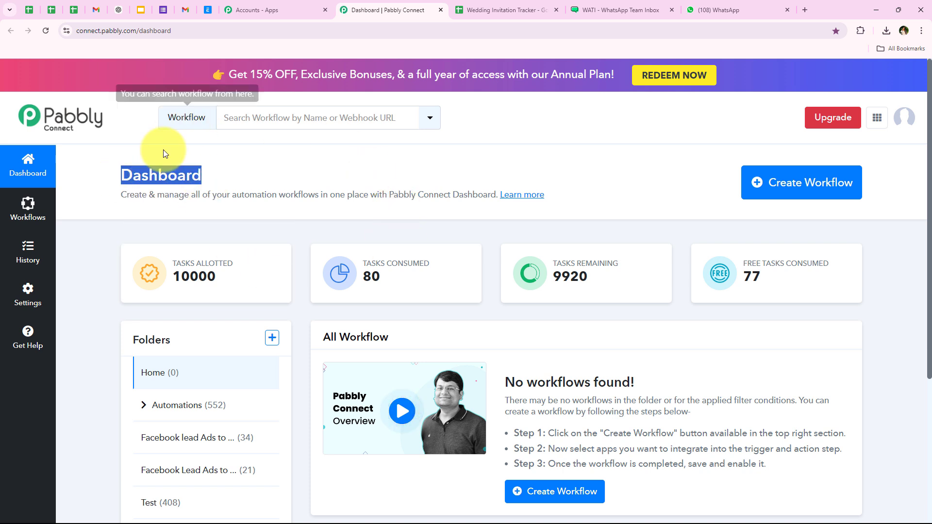
click(819, 193)
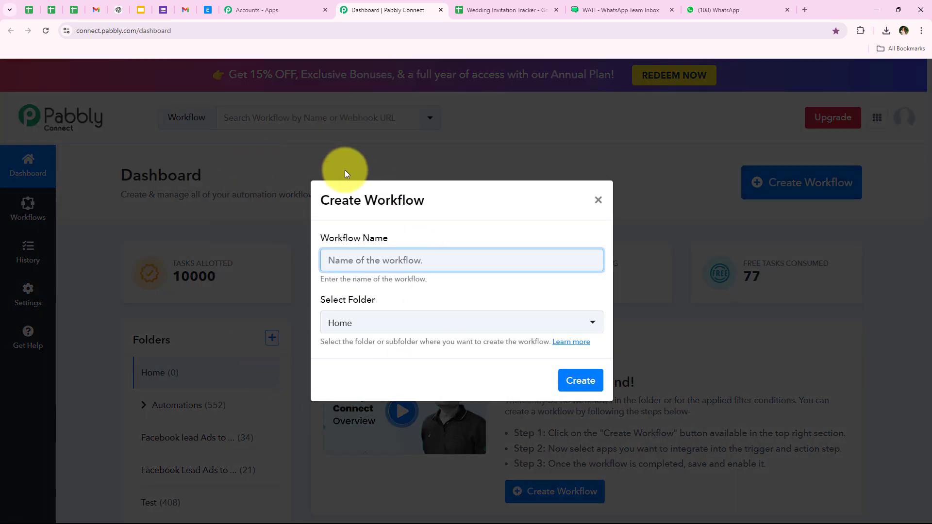
drag(322, 237, 389, 243)
drag(321, 297, 368, 305)
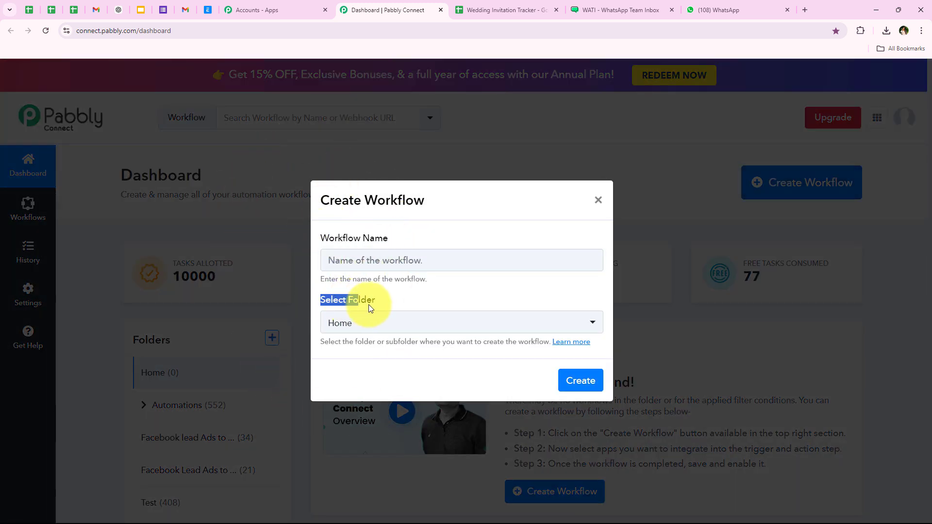
click(367, 334)
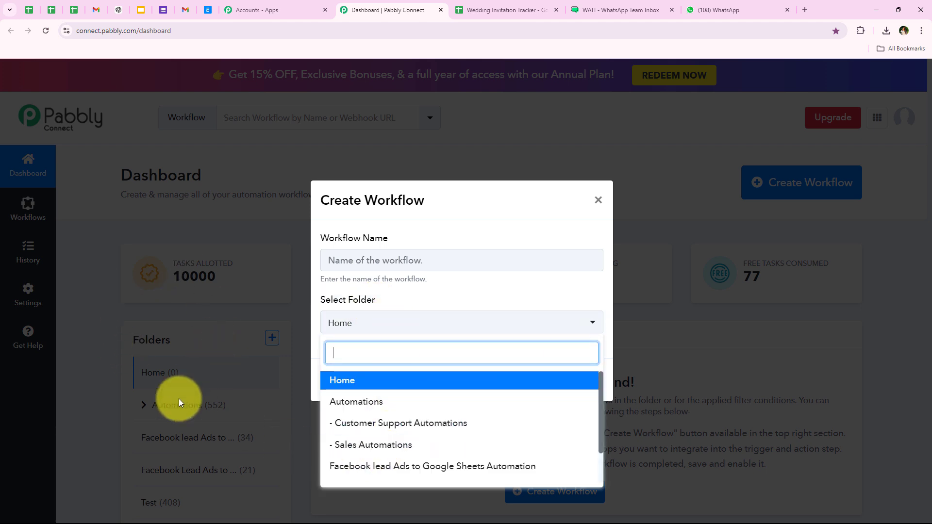
click(374, 298)
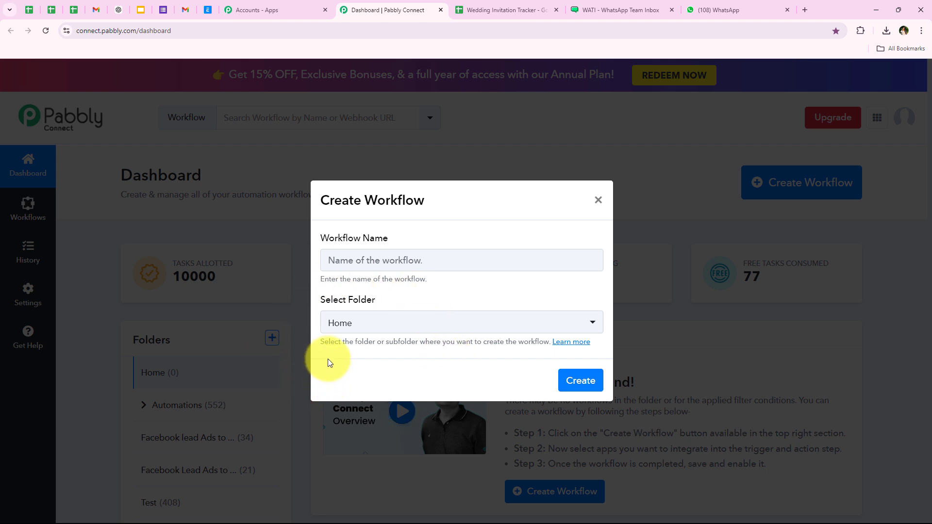
- Put the workflow in Automations and name it 'How to Automatically Send Wedding Invitations via WhatsApp'
drag(356, 346, 417, 349)
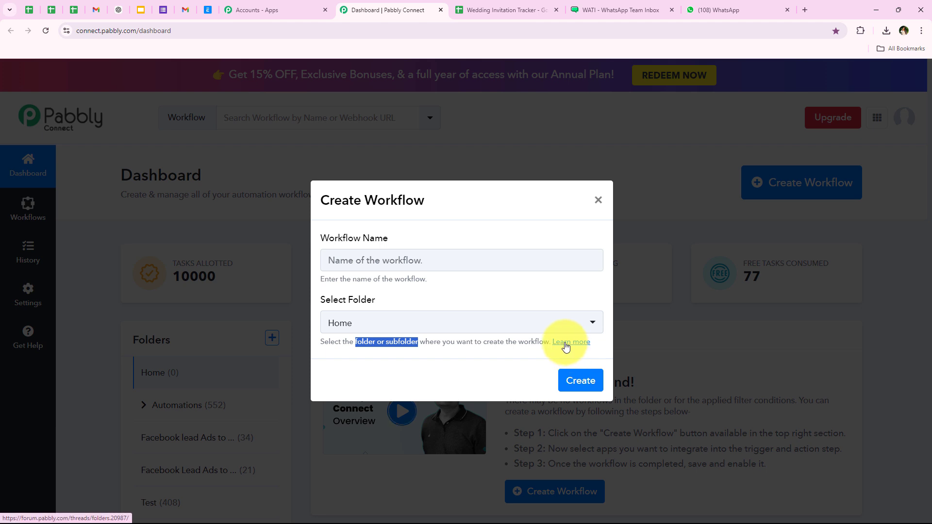
click(371, 319)
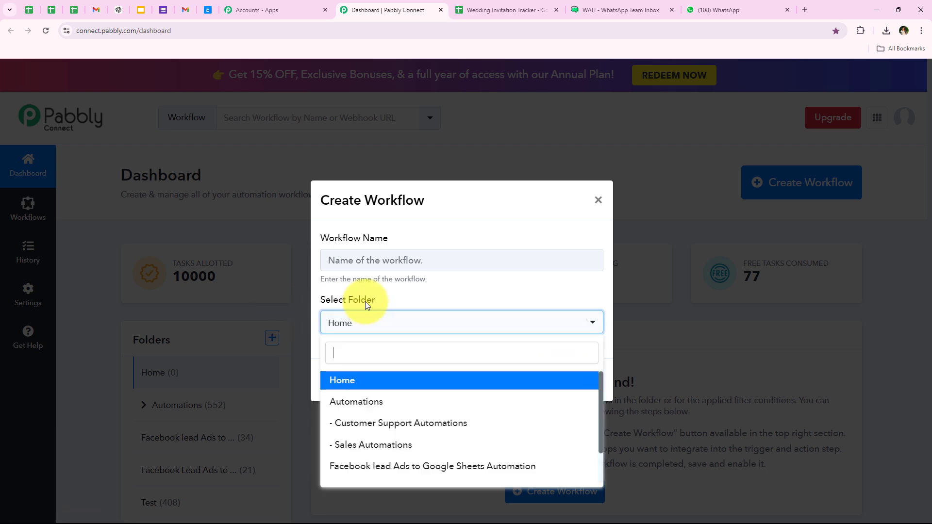
click(354, 412)
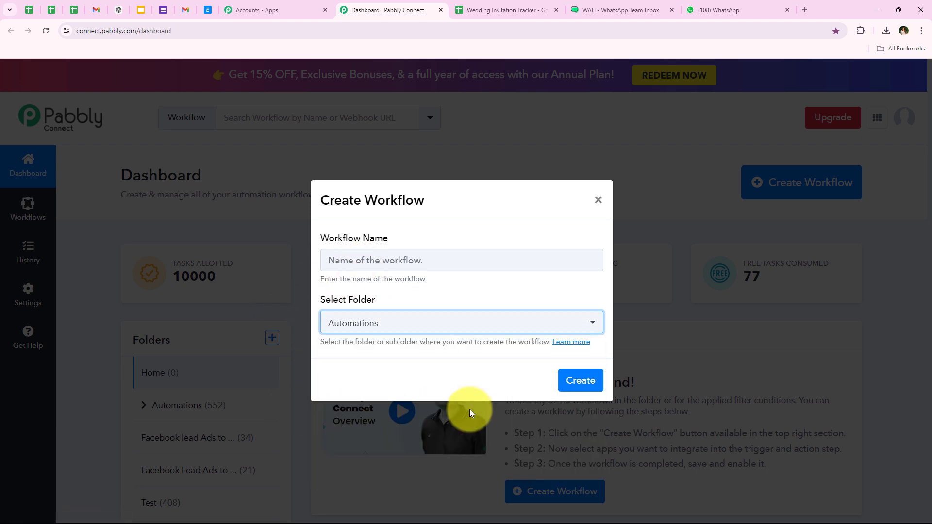
click(380, 263)
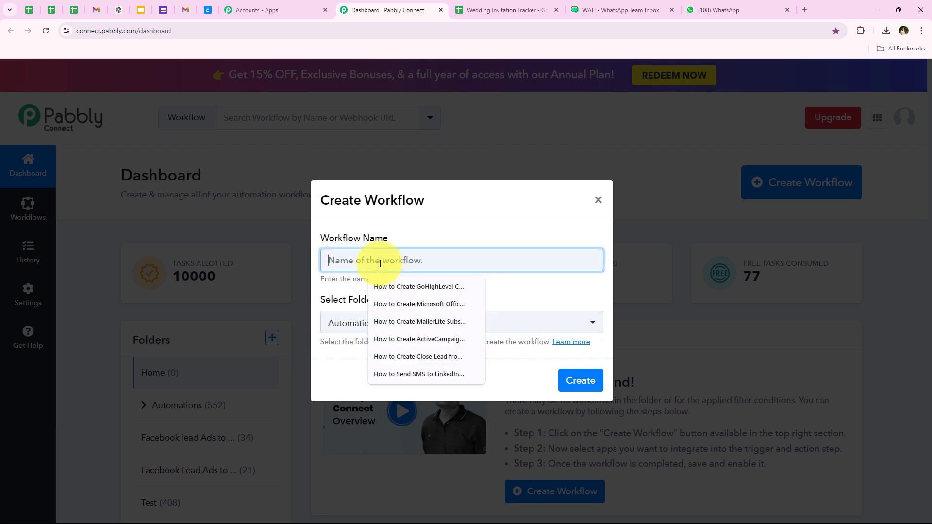
text(How to Automatically Send Wedding Invitations via WhatsApp)
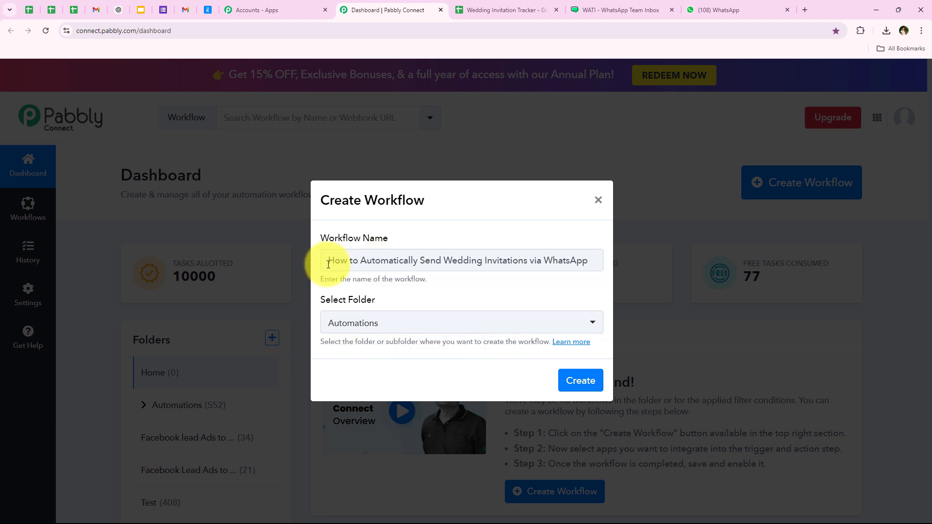
drag(323, 260, 455, 272)
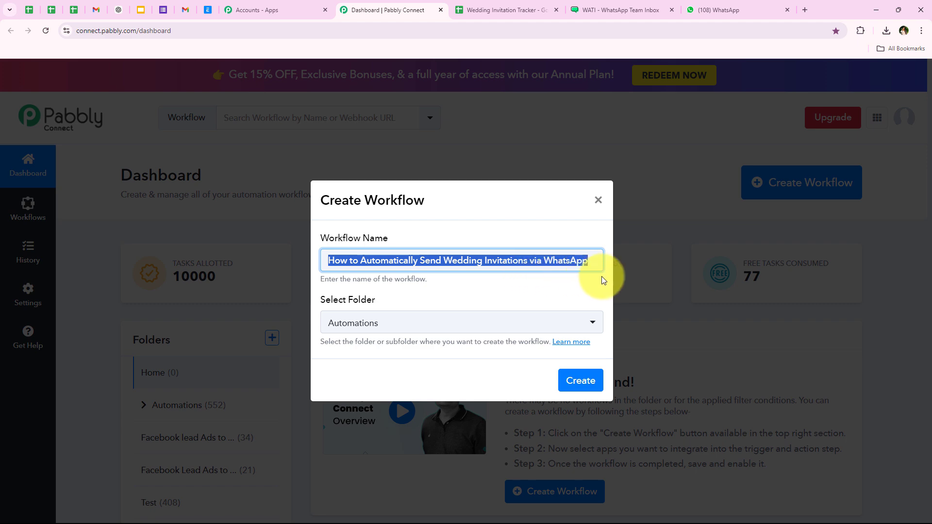
click(558, 291)
- Confirm creation and collapse the trigger's Choose App panel, leaving empty trigger and action steps
click(580, 381)
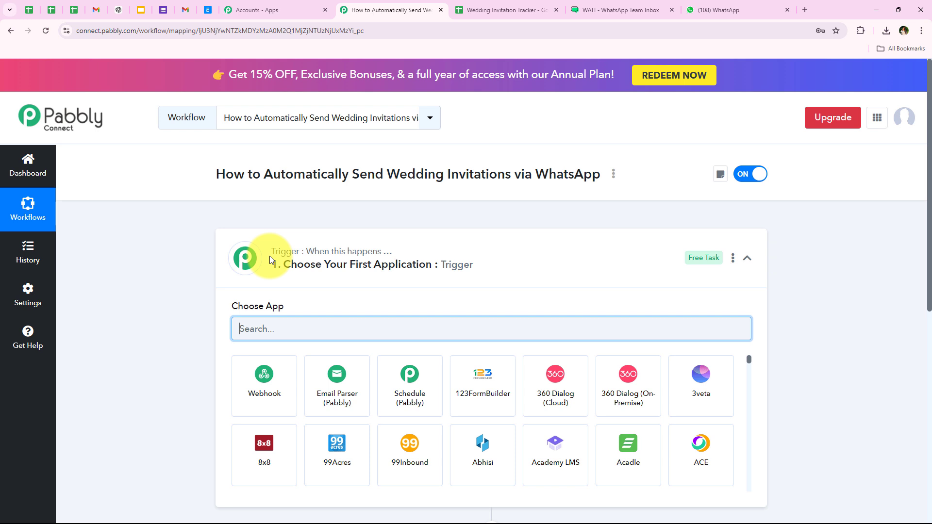
click(464, 268)
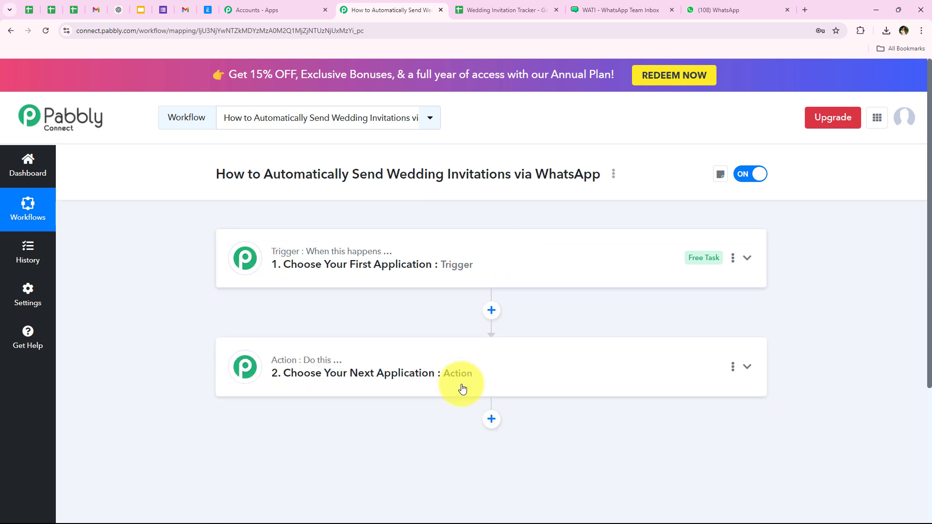
mouse_move(332, 257)
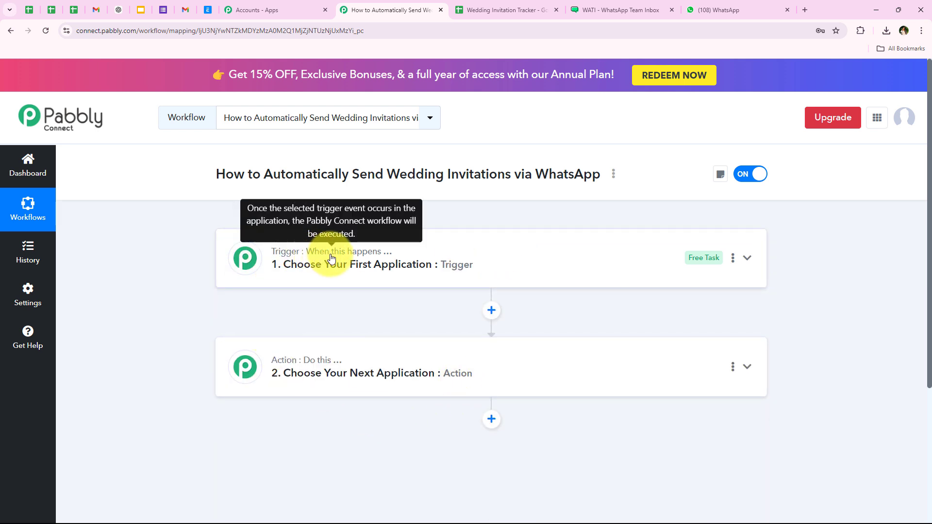
mouse_move(311, 367)
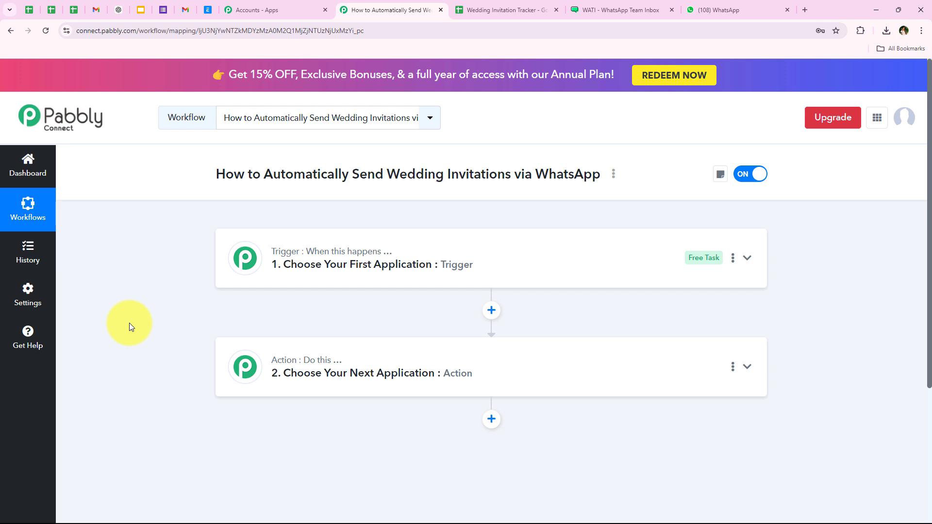
- Search 'Google S' in the trigger's app list and pick Google Sheets
click(322, 265)
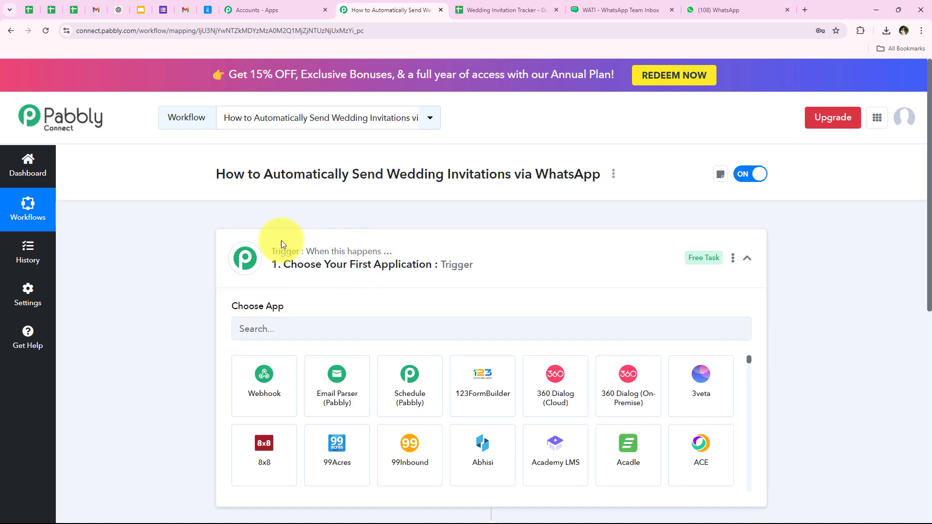
click(264, 328)
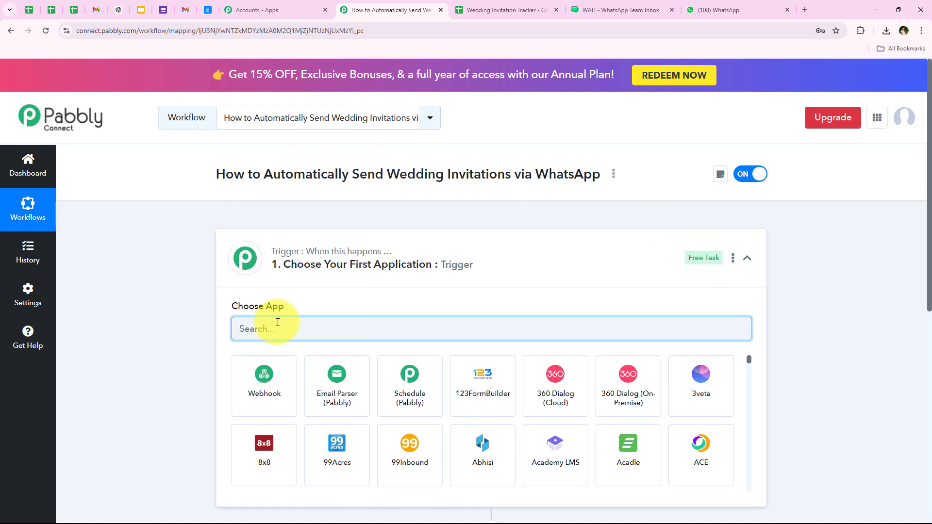
text(G)
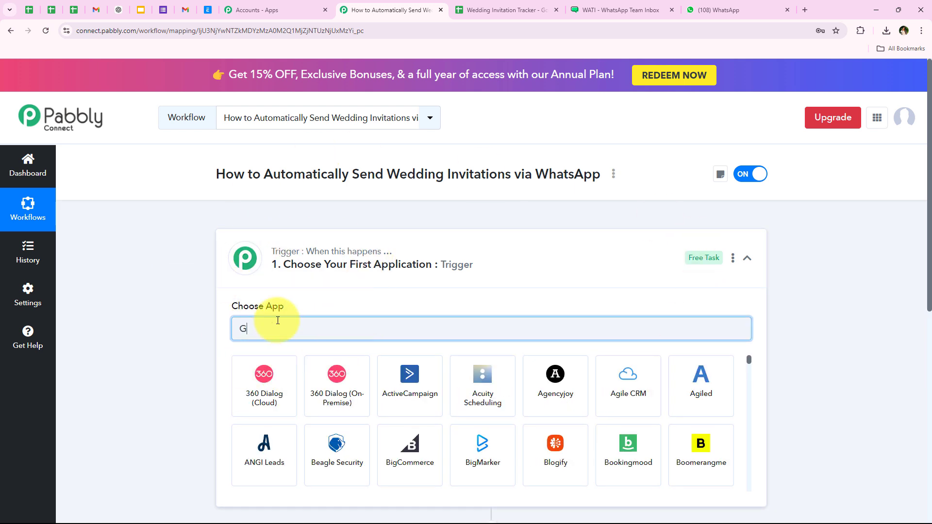
text(oogle Sheets)
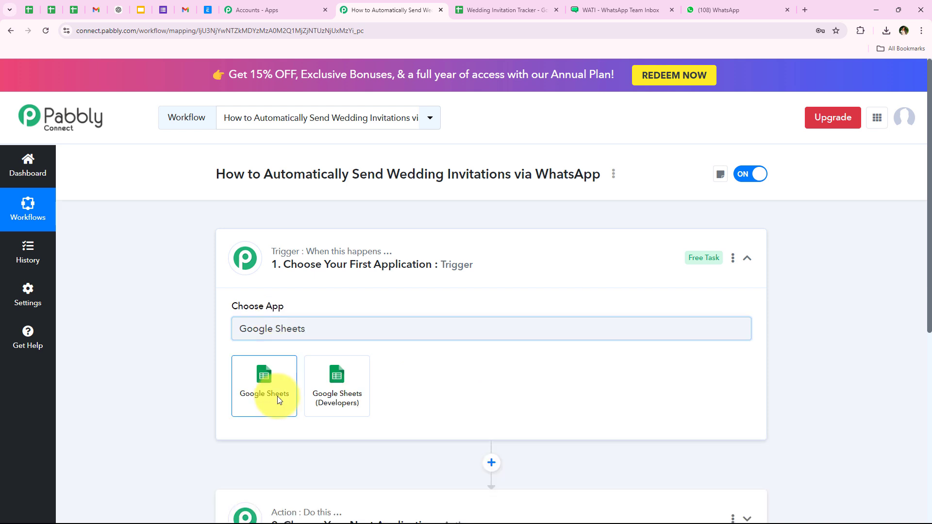
click(266, 362)
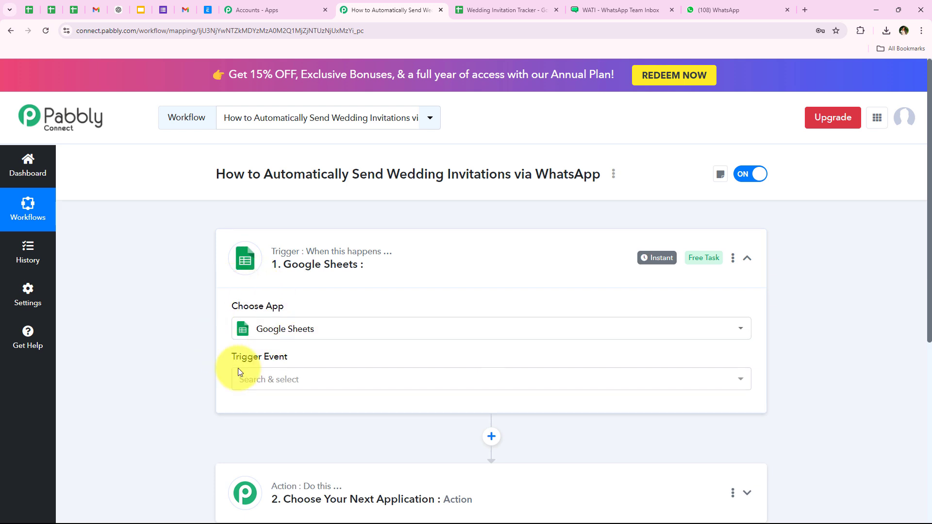
drag(232, 357, 286, 356)
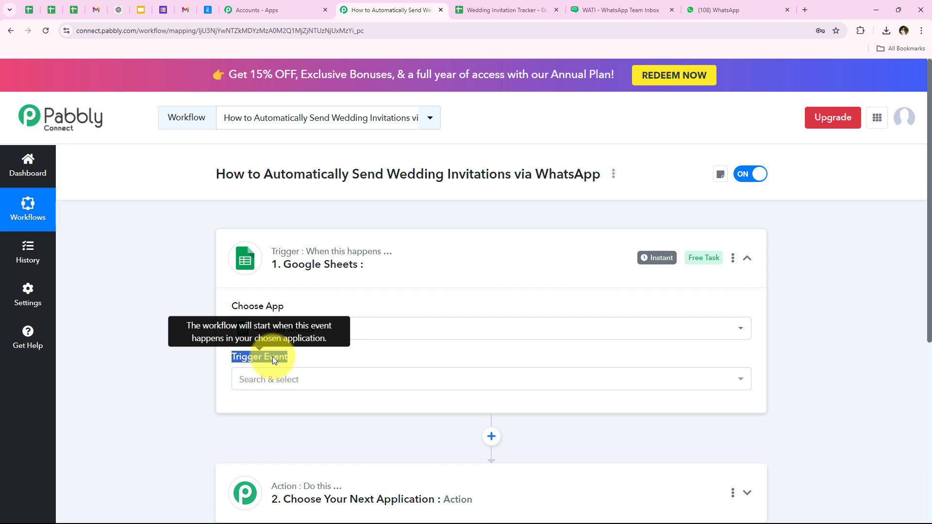
- Set the trigger event to New or Updated Spreadsheet Row and scroll to the Webhook URL
click(190, 396)
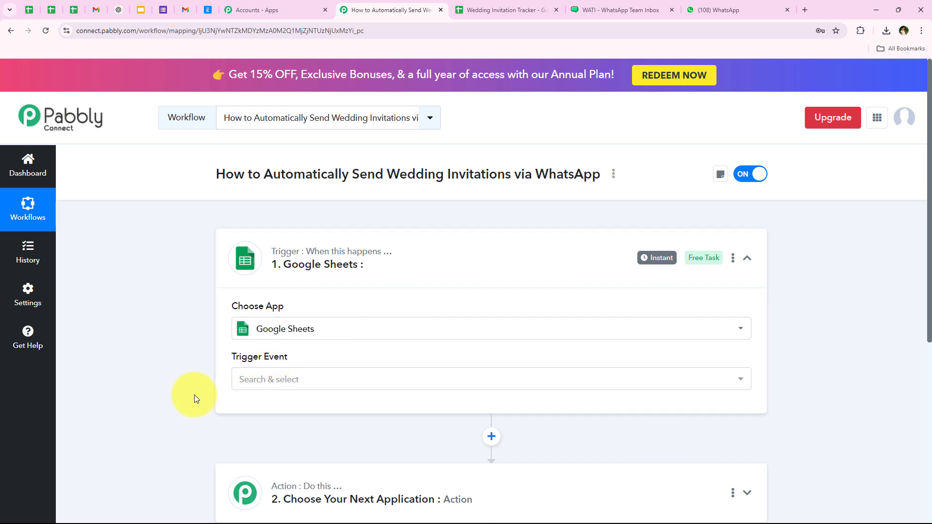
click(480, 10)
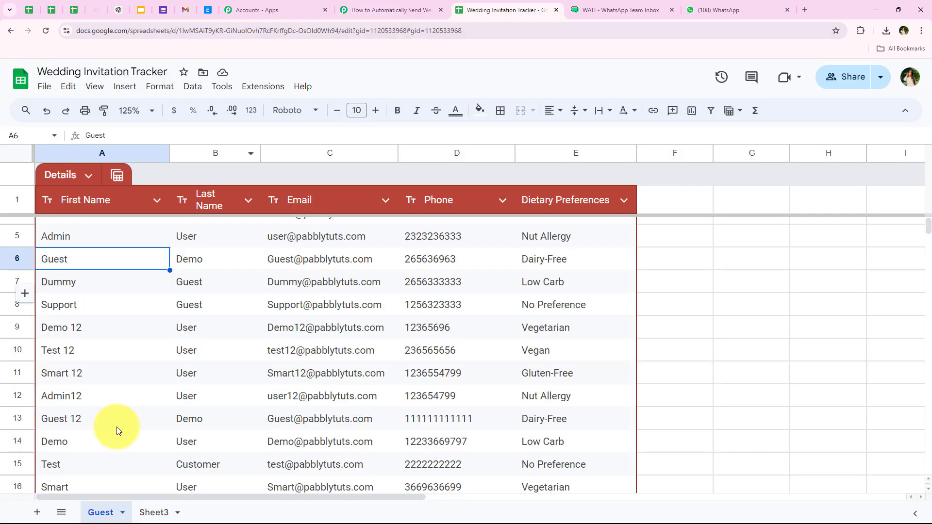
click(373, 9)
scroll(146, 339, down, 1)
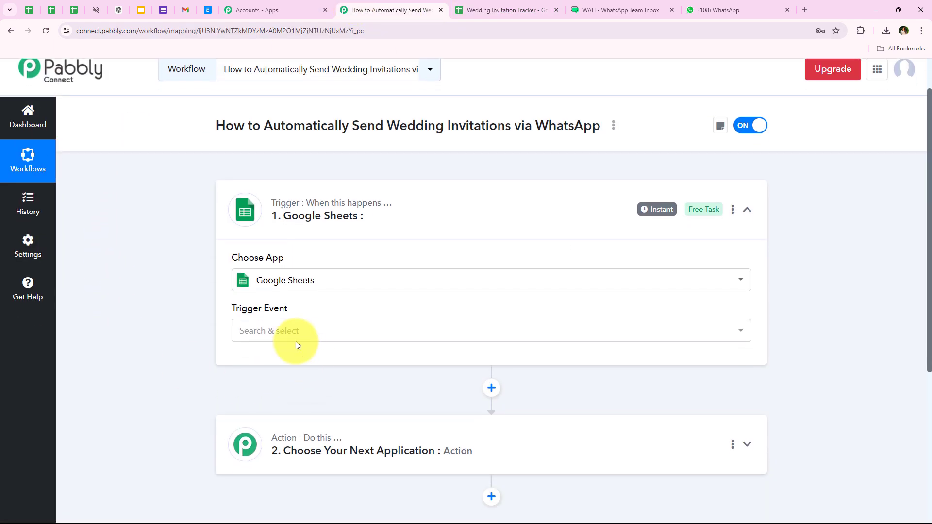
click(297, 330)
click(252, 391)
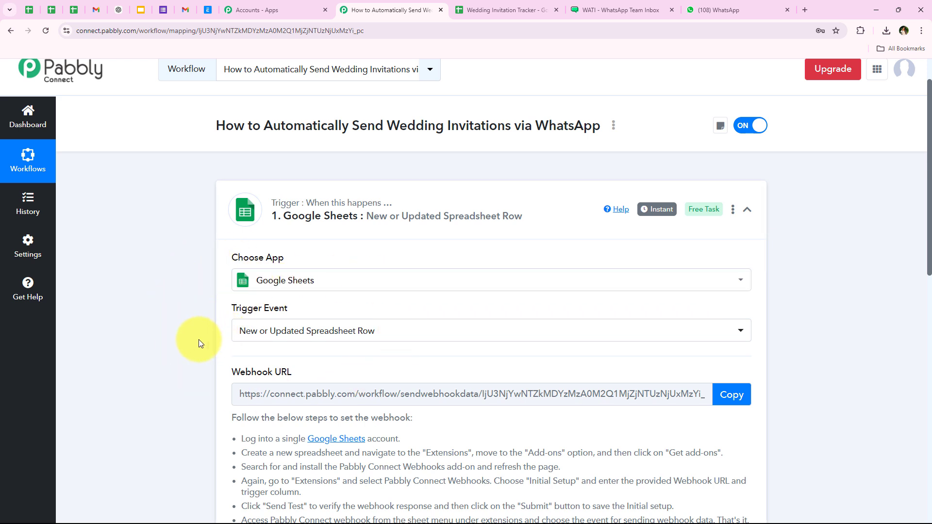
scroll(199, 340, down, 3)
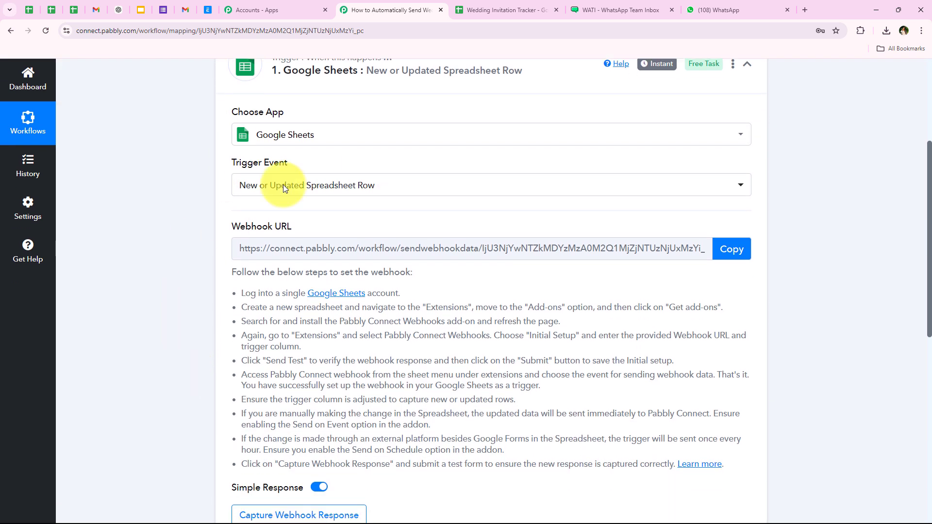
scroll(335, 214, down, 2)
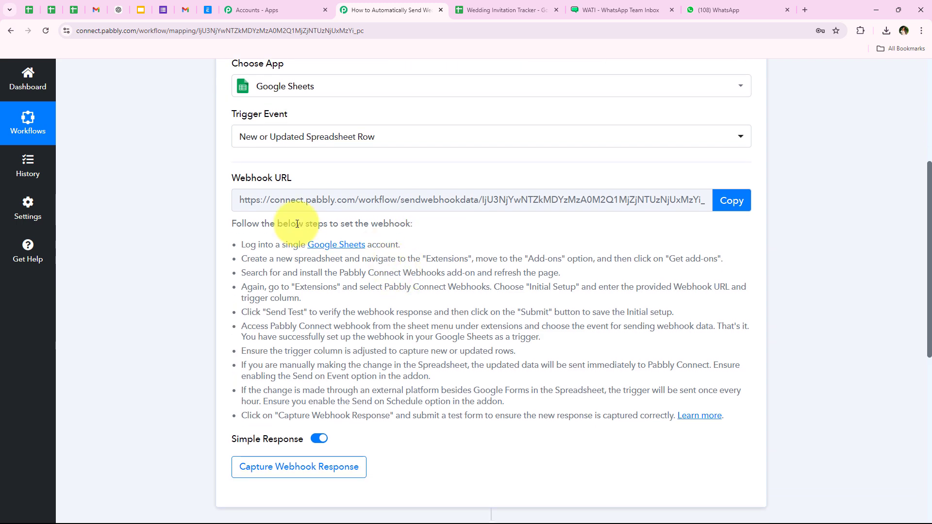
scroll(166, 333, up, 4)
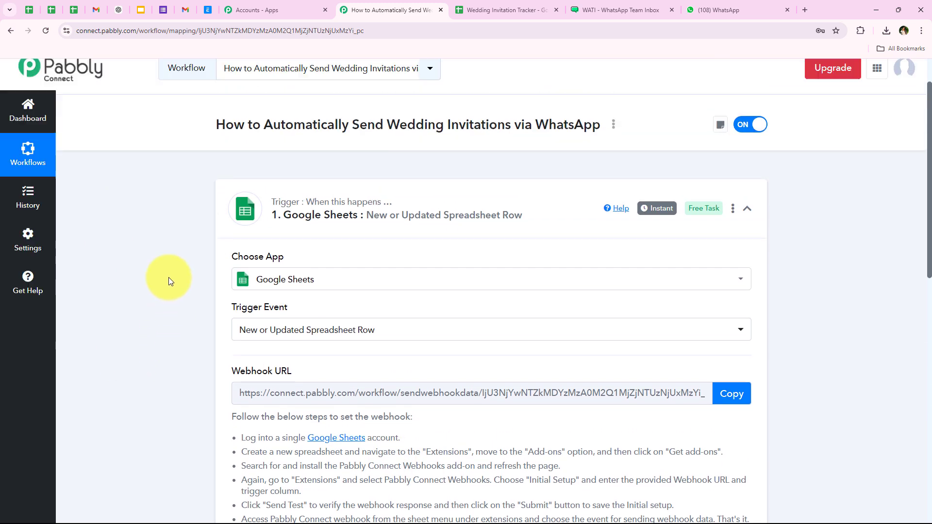
scroll(132, 299, down, 4)
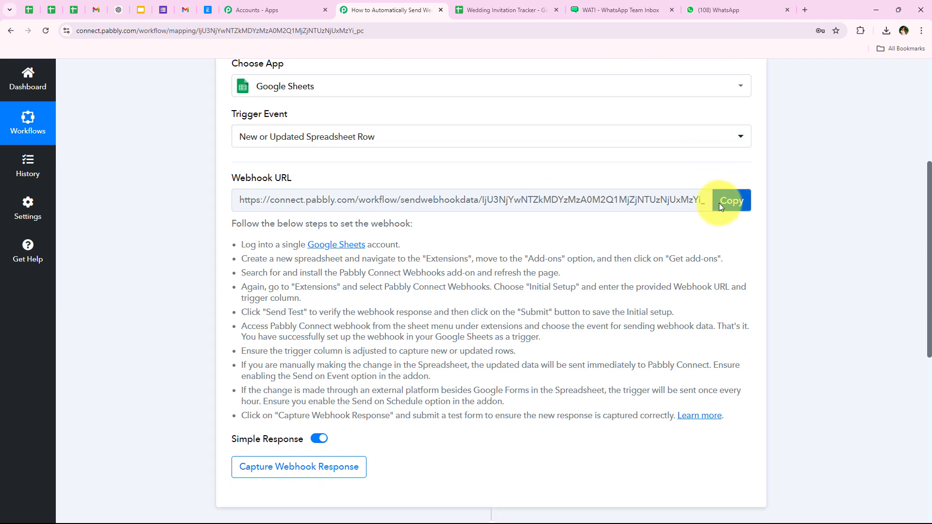
- Copy the webhook URL, leave the trigger awaiting a response, and go to the tracker spreadsheet
click(718, 199)
double_click(248, 245)
shift+click(645, 415)
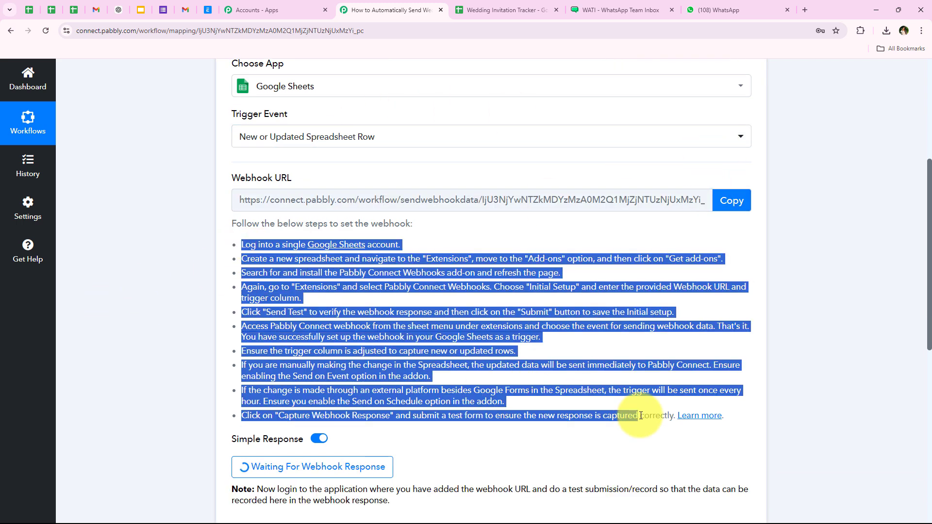
click(259, 263)
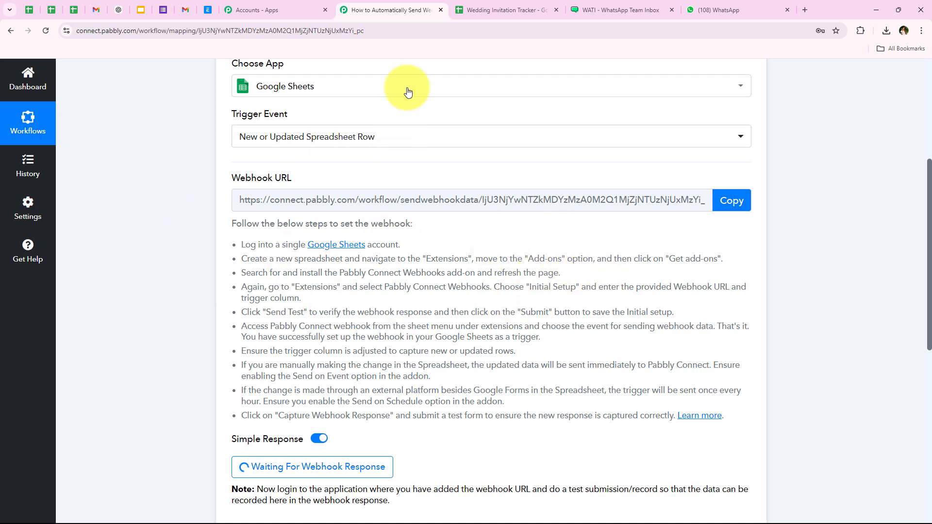
click(471, 18)
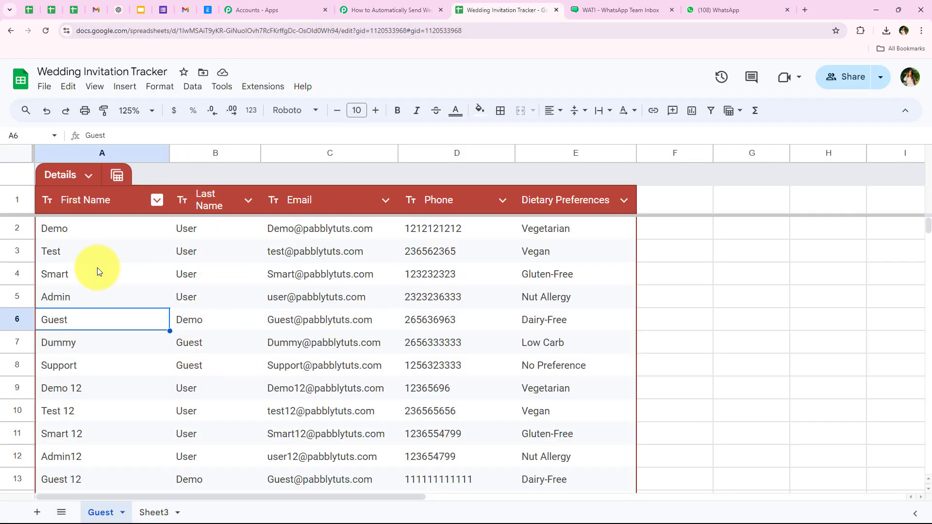
- Open the add-on marketplace via Extensions > Add-ons > Get add-ons
drag(654, 237, 666, 320)
click(675, 388)
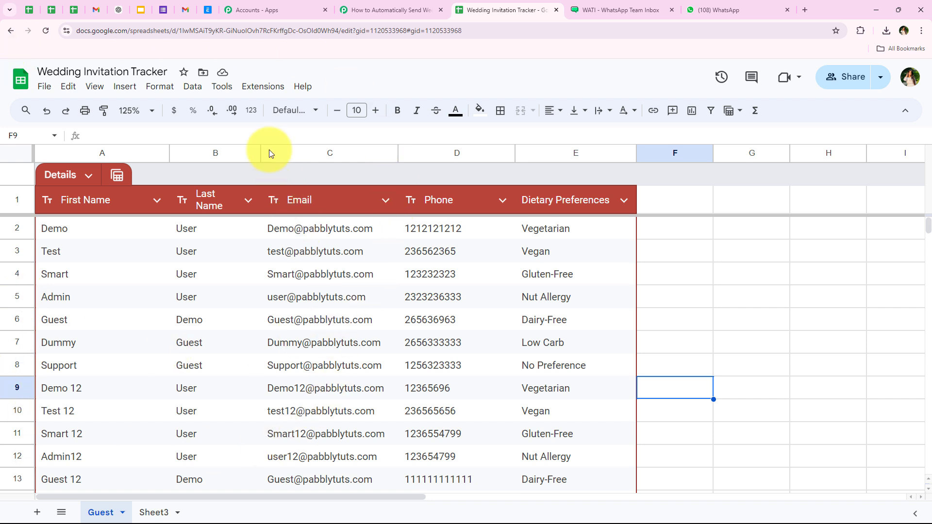
click(259, 92)
mouse_move(267, 110)
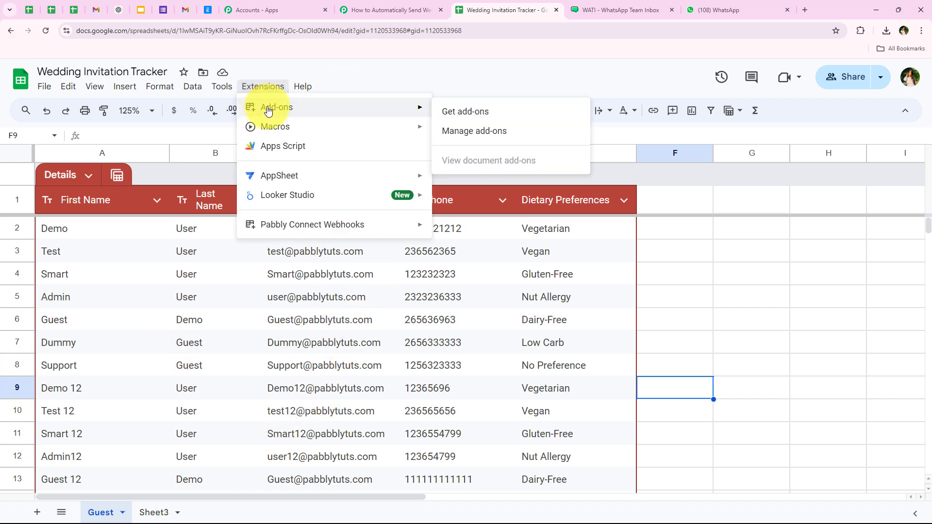
click(447, 110)
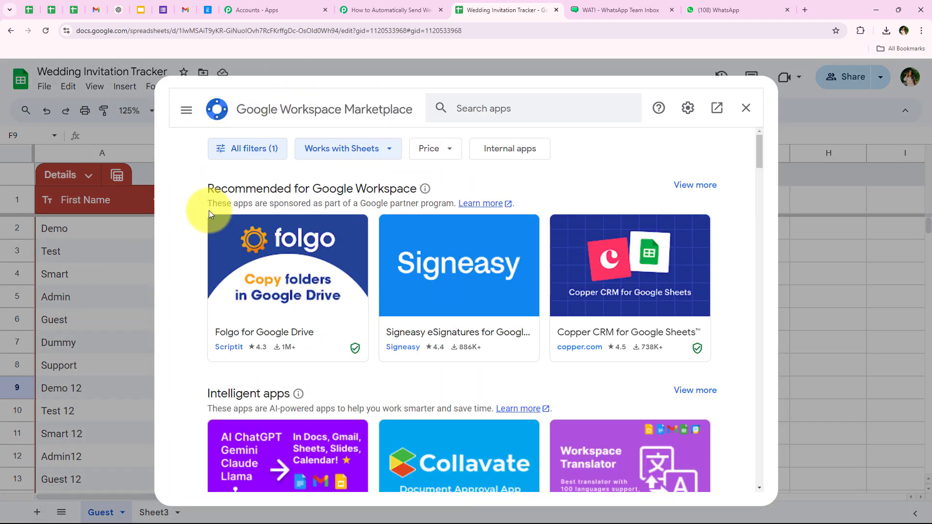
- Search 'Pabbly Connect', confirm Pabbly Connect Webhooks is installed, and close the marketplace
click(478, 108)
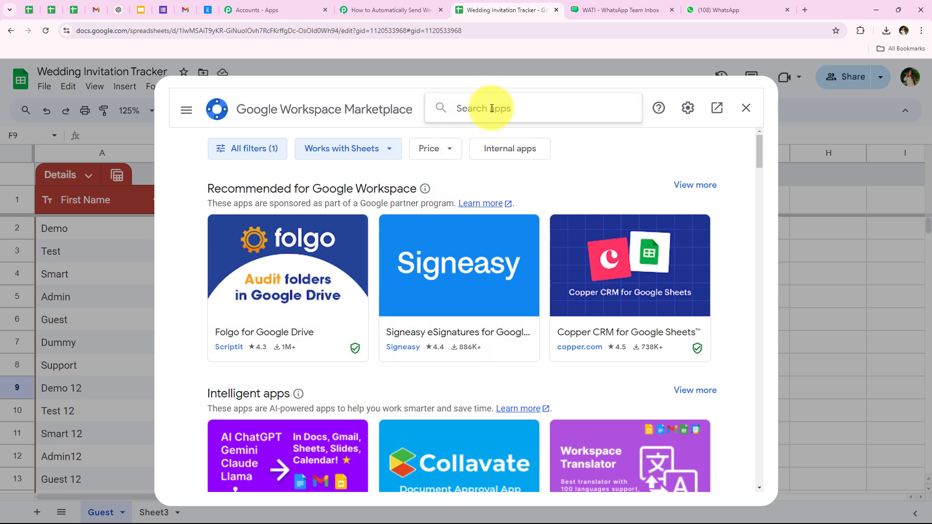
text(Pabbly)
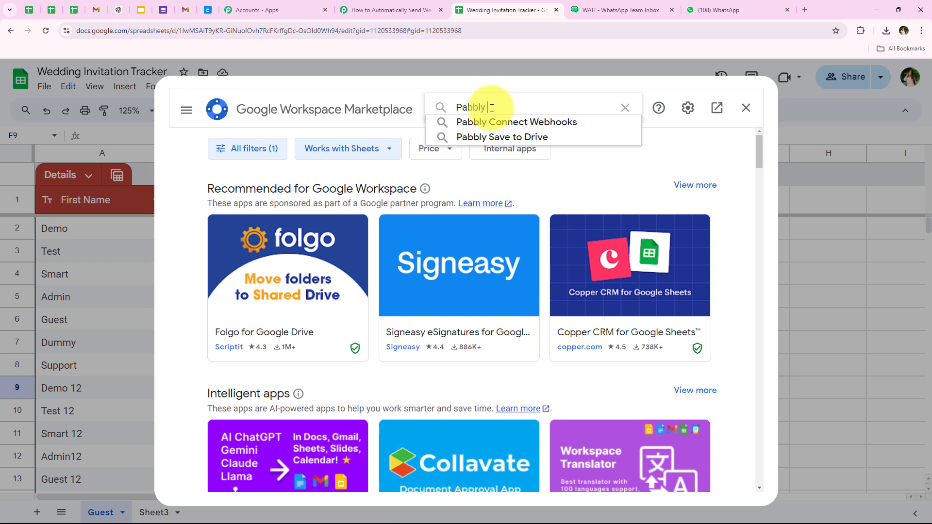
text( Connect)
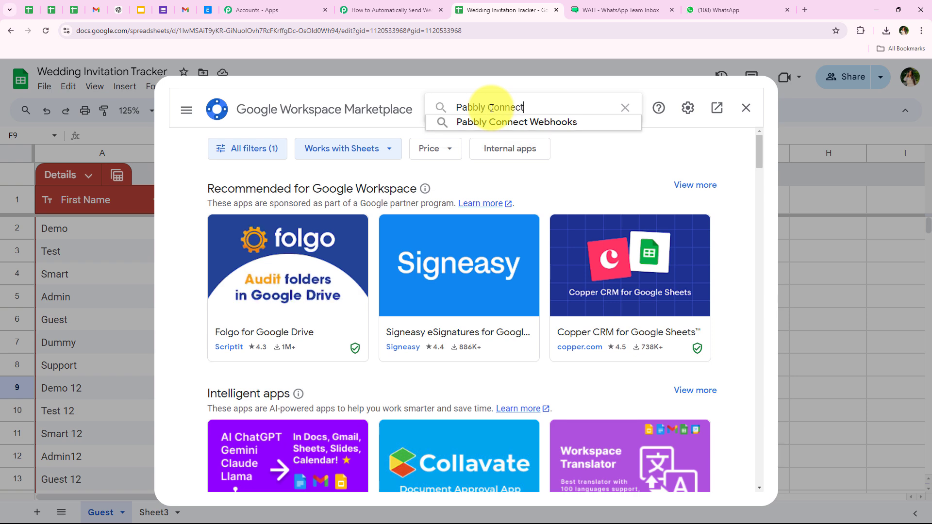
click(509, 123)
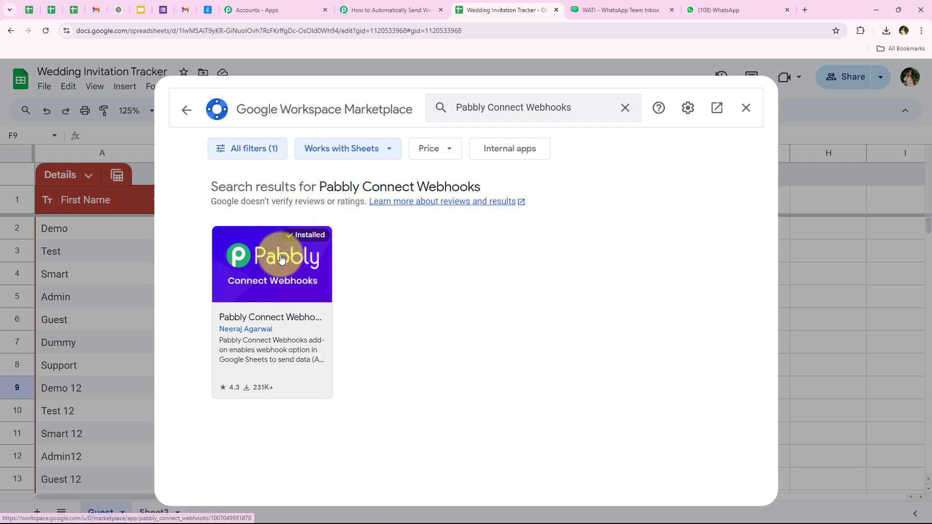
click(275, 260)
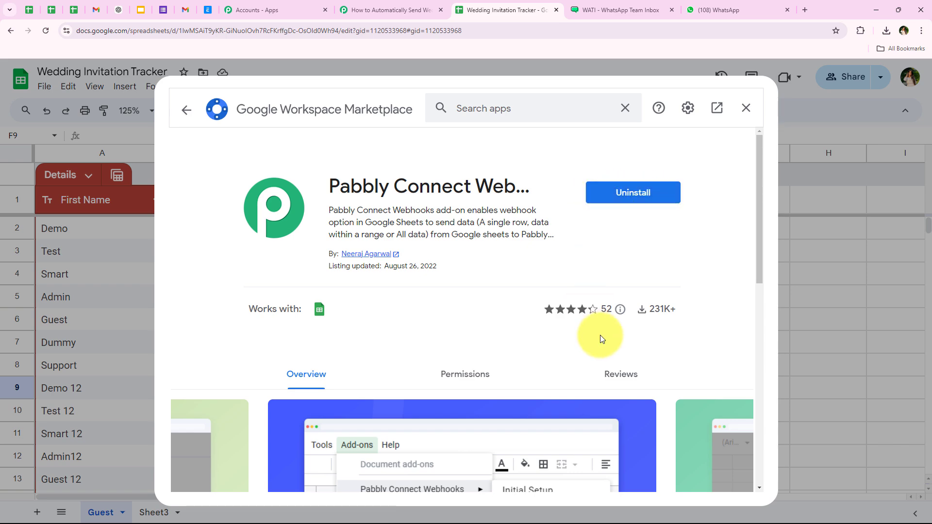
click(745, 109)
- Reload the spreadsheet so the add-on loads and set the zoom to 125%
click(45, 37)
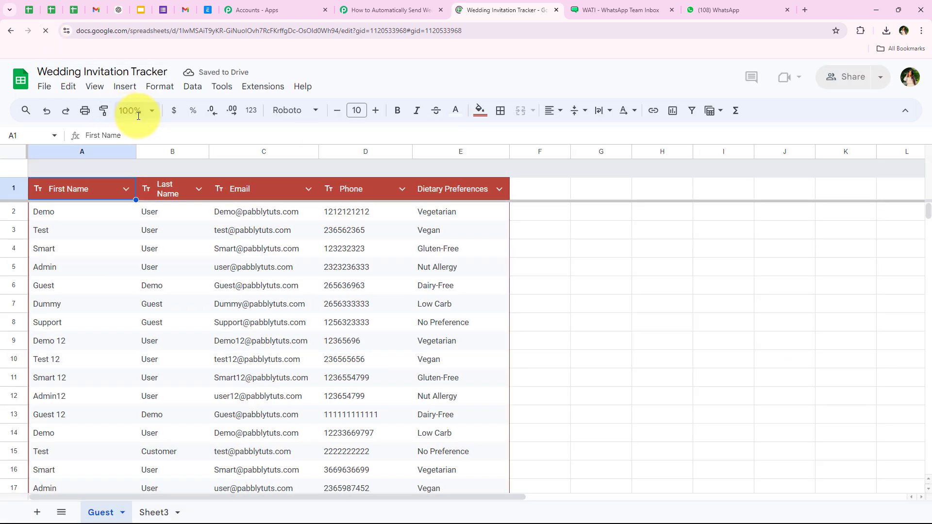
click(130, 110)
click(133, 209)
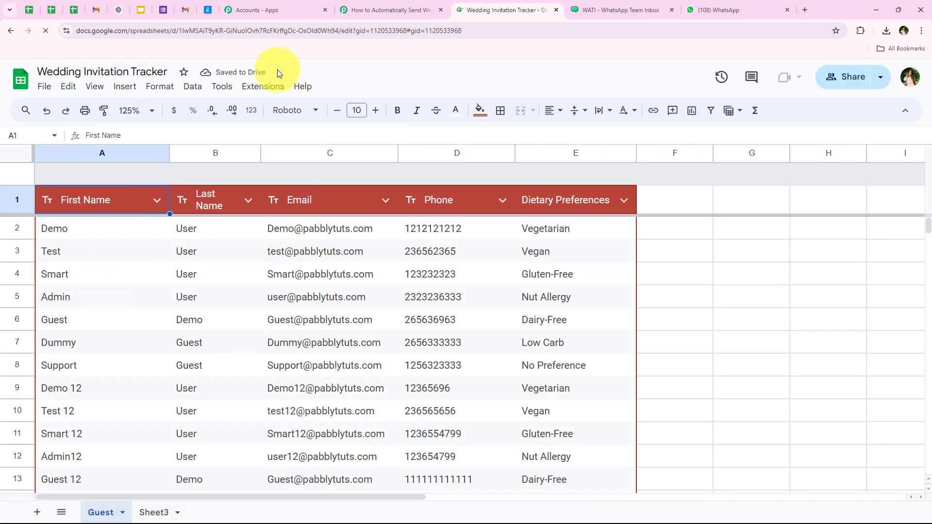
- Open the Pabbly Connect Webhooks Initial Setup, showing the selected sheet Guest
click(252, 90)
mouse_move(264, 226)
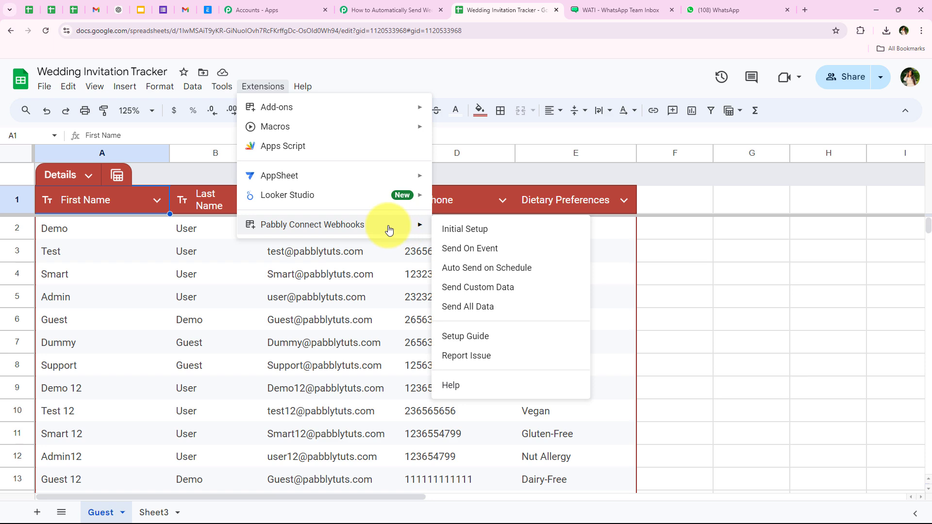
click(460, 231)
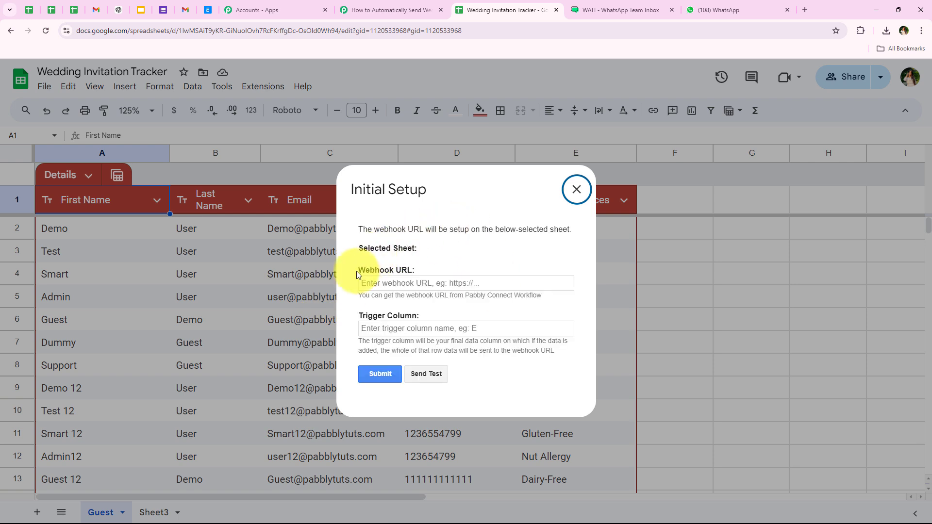
drag(356, 251, 420, 250)
drag(353, 271, 427, 315)
click(427, 315)
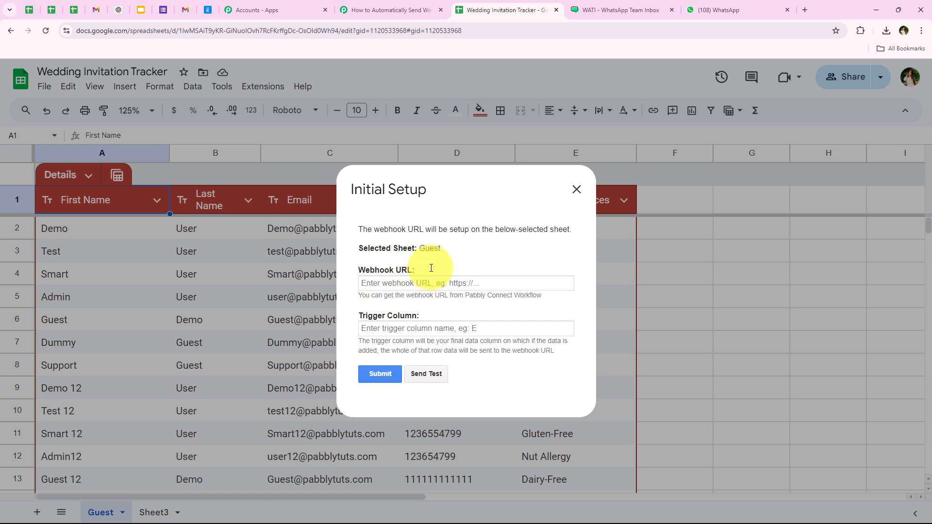
double_click(430, 248)
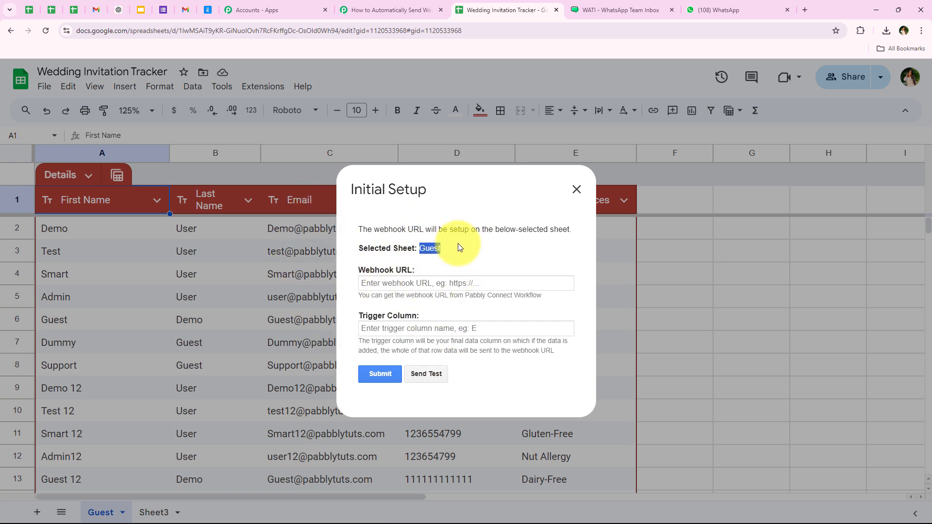
- Paste the copied Pabbly webhook URL into the Webhook URL field
click(422, 283)
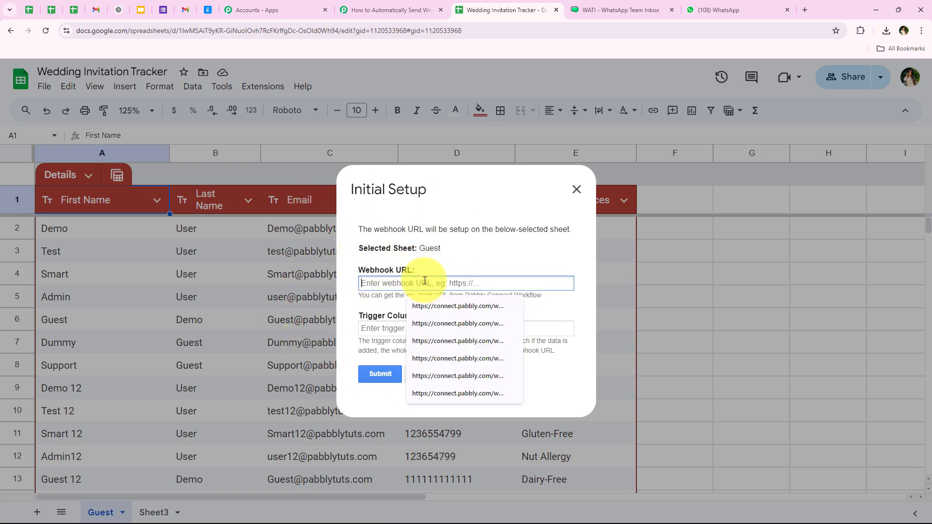
right_click(424, 286)
click(447, 381)
click(467, 311)
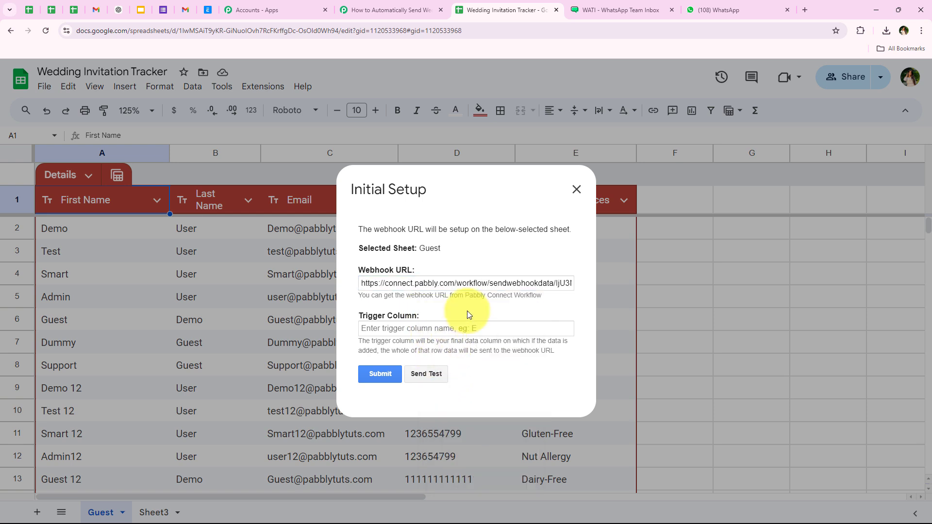
- Enter E as the Trigger Column and submit the setup
click(443, 328)
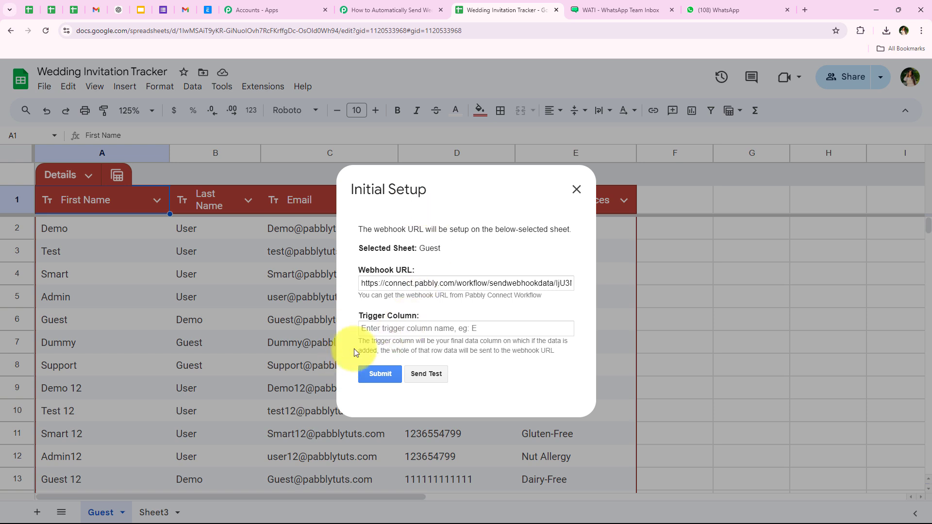
drag(436, 336, 574, 352)
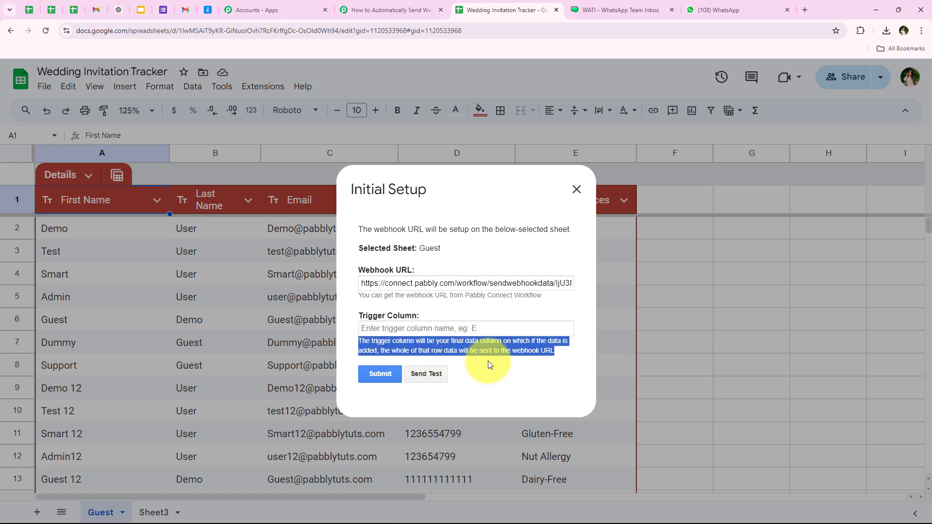
click(417, 328)
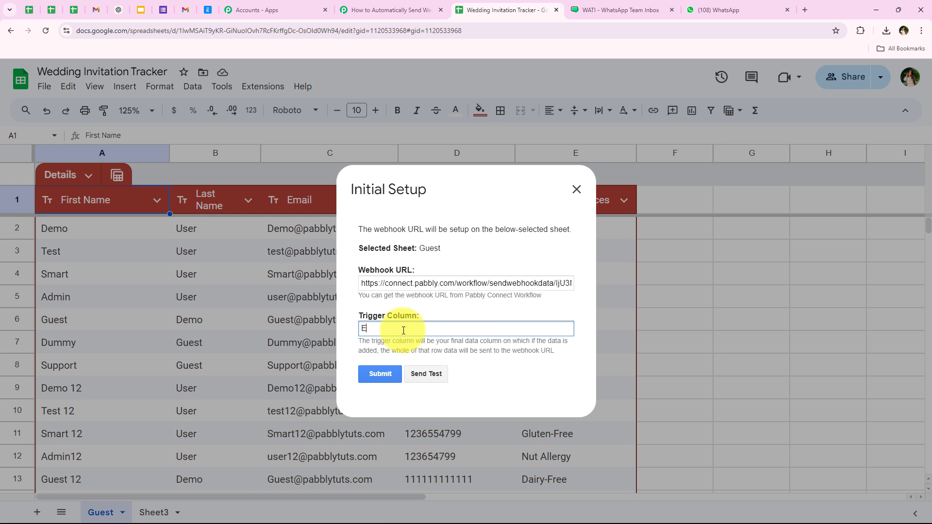
click(479, 193)
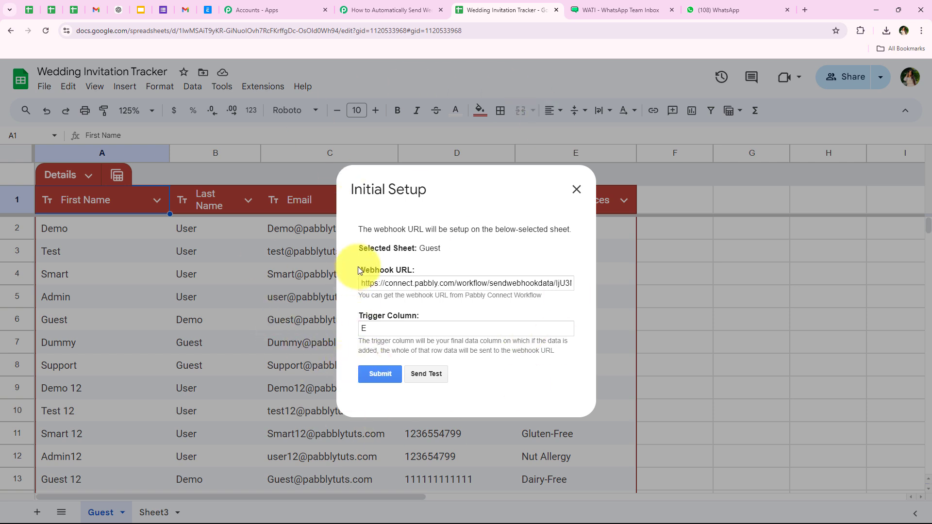
click(376, 328)
text(E)
click(383, 375)
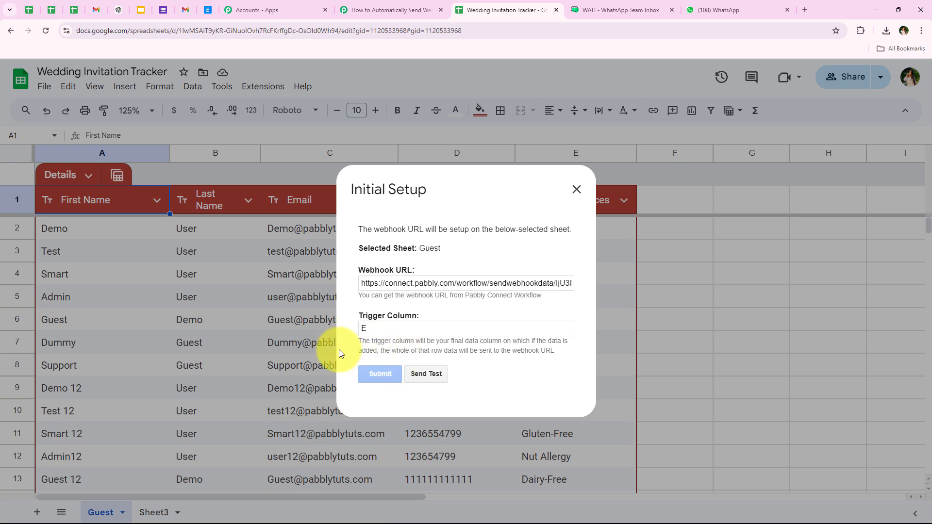
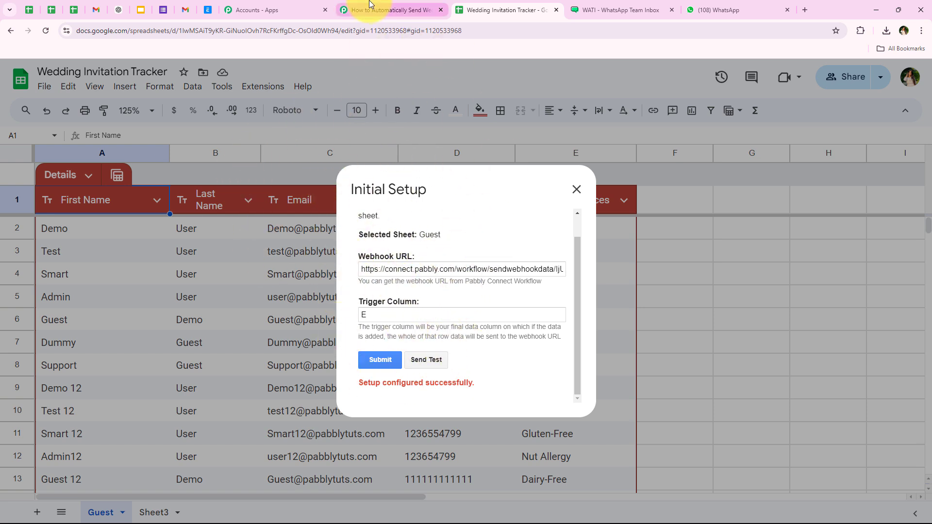
- Send the Demo guest row to the webhook as test data and close the Initial Setup dialog
click(428, 361)
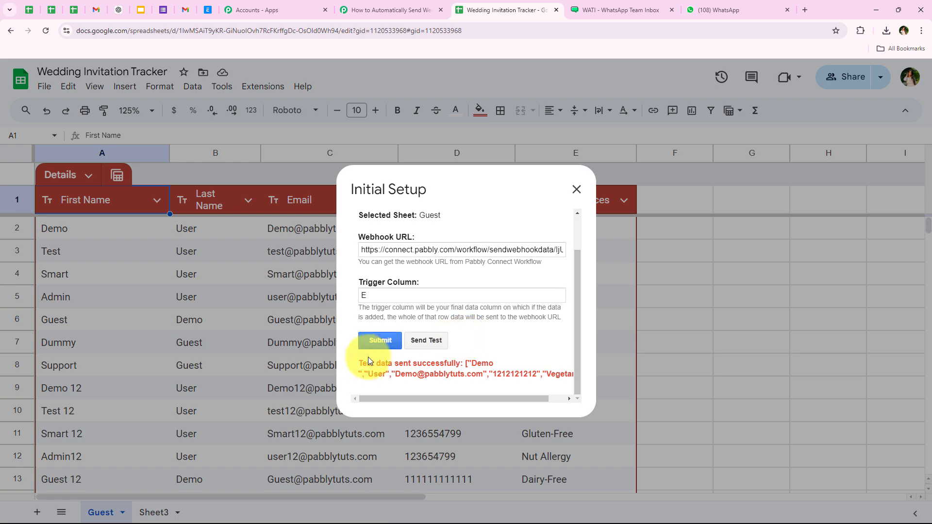
drag(359, 364, 583, 192)
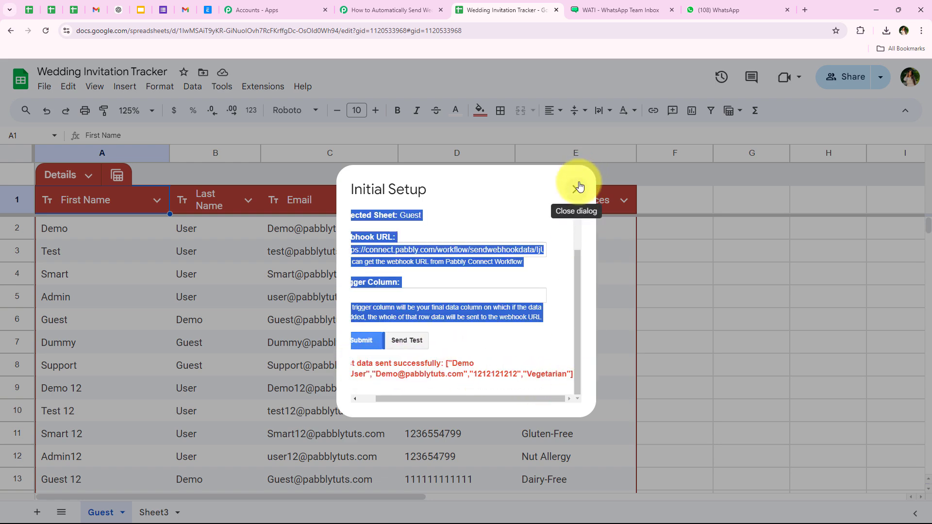
click(579, 185)
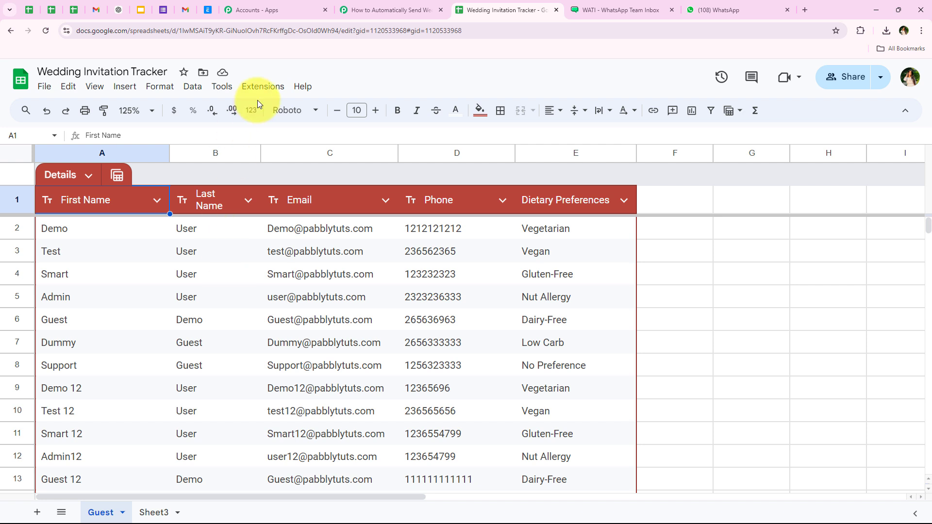
- Turn on Send On Event so edited rows are sent automatically, then confirm the setting
click(265, 80)
mouse_move(354, 221)
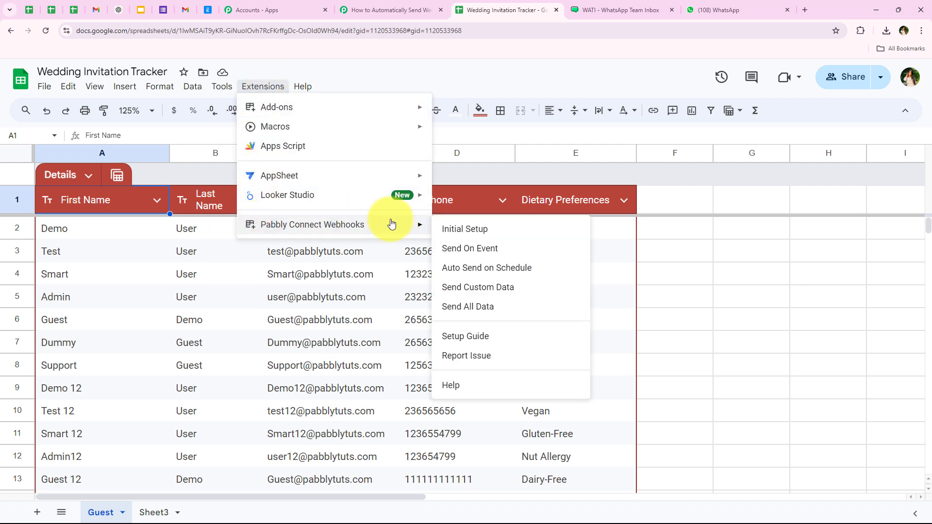
click(507, 255)
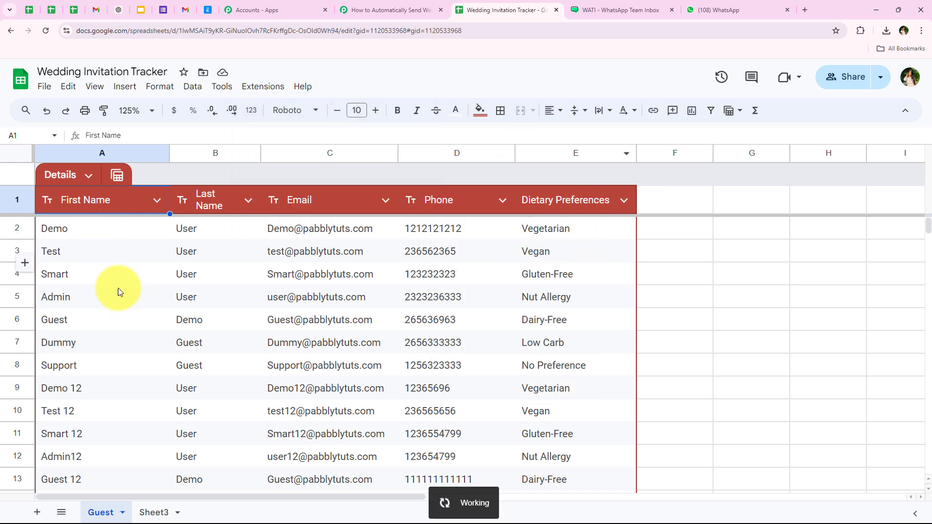
drag(162, 265, 529, 284)
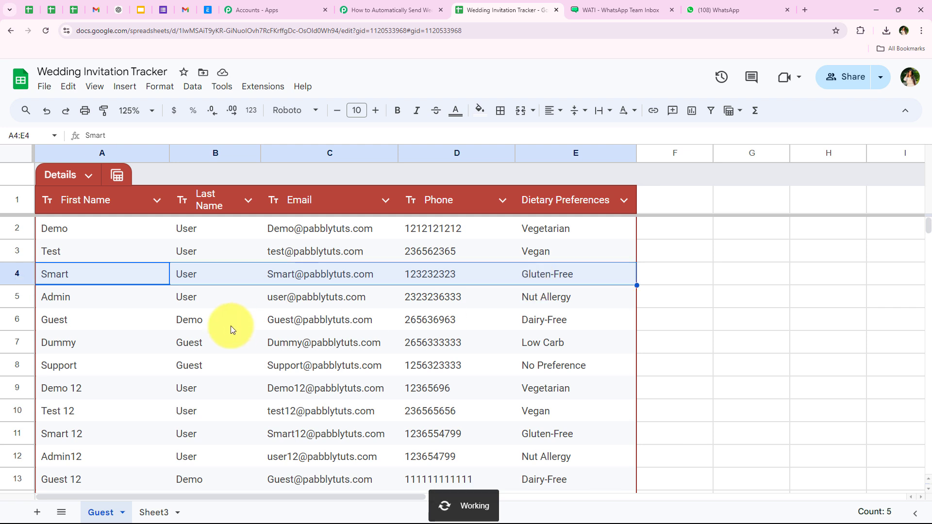
click(191, 304)
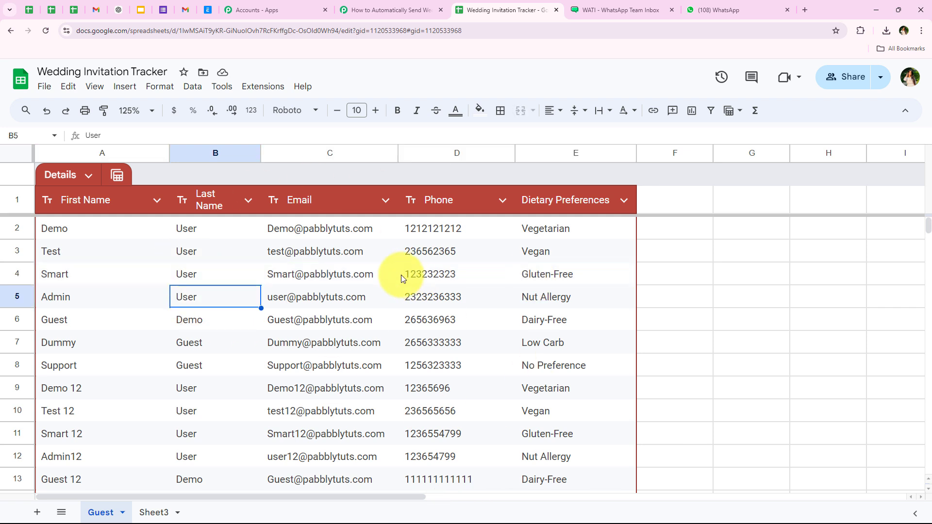
click(266, 86)
mouse_move(311, 224)
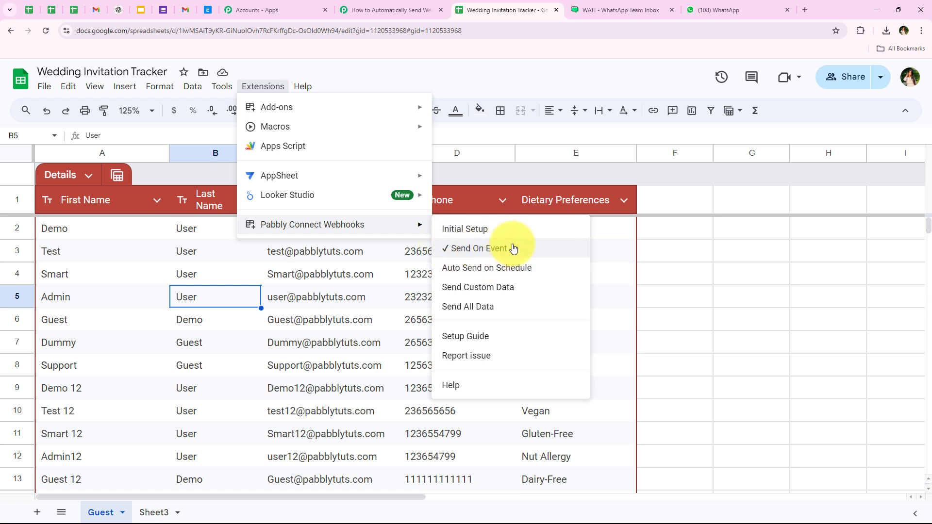
click(598, 248)
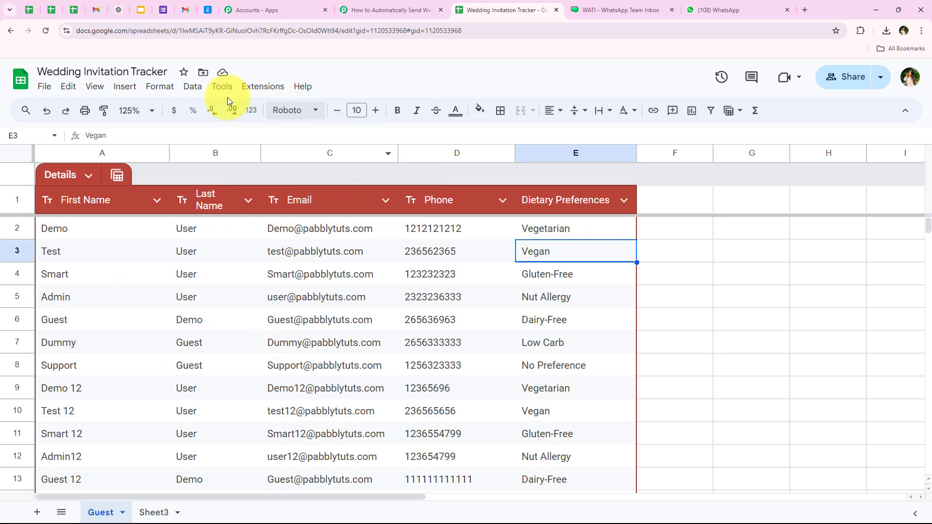
- In Pabbly Connect, check the captured response's TriggerColumn value E and spreadsheet name
click(409, 4)
scroll(196, 235, down, 4)
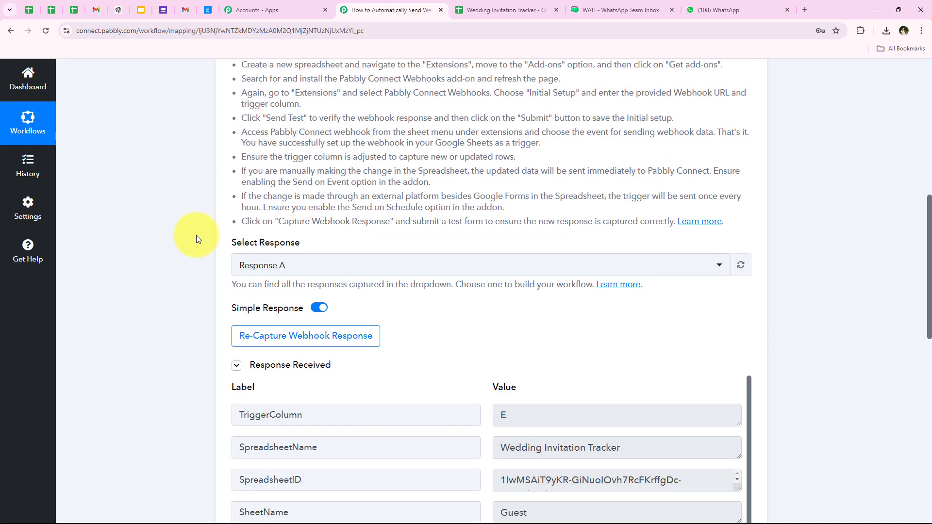
scroll(196, 234, down, 3)
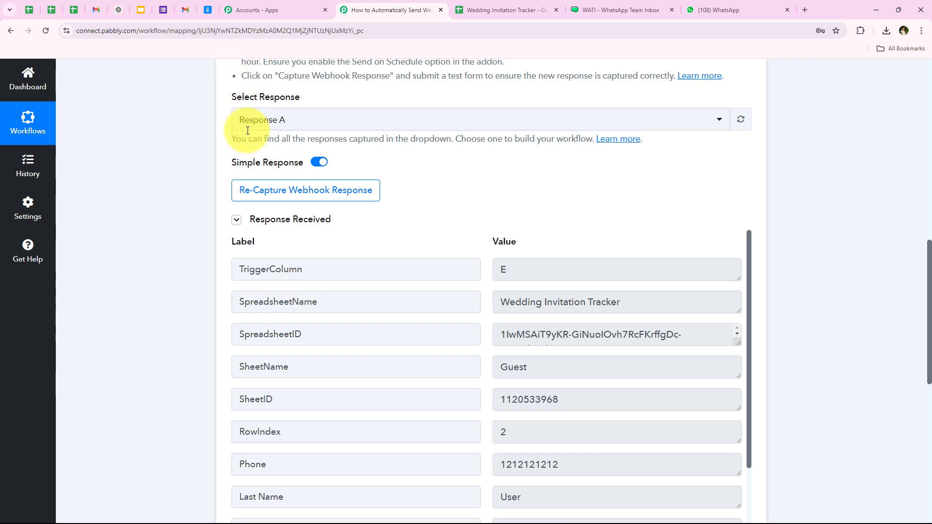
scroll(191, 293, down, 2)
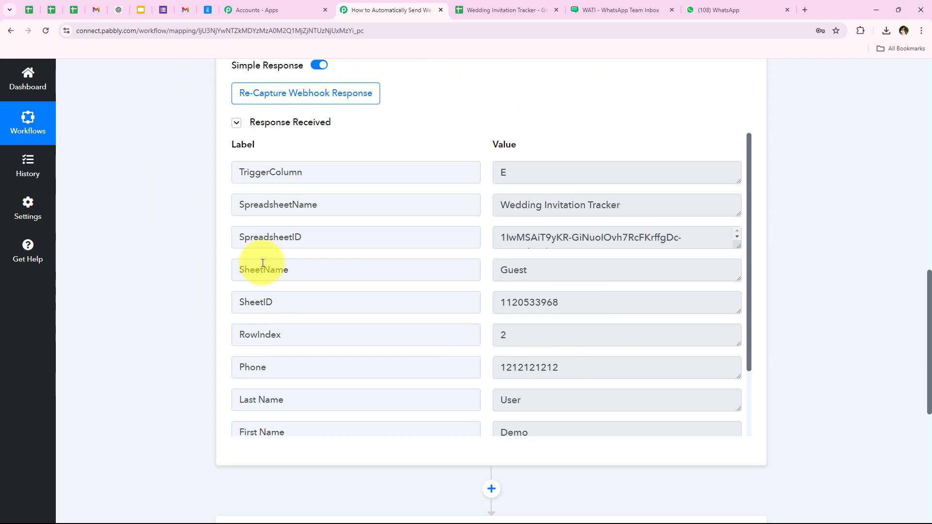
click(505, 175)
double_click(505, 174)
drag(665, 206, 559, 205)
drag(508, 271, 501, 270)
- Check the captured Demo guest's name, email and Vegetarian dietary preference values
scroll(534, 335, down, 1)
scroll(534, 335, down, 1)
drag(572, 285, 474, 282)
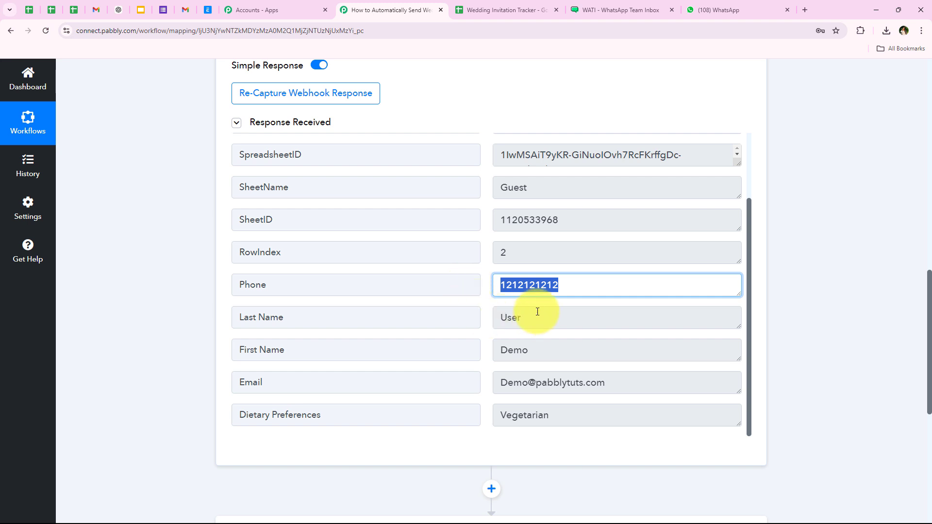
drag(537, 315, 493, 316)
drag(507, 353, 420, 406)
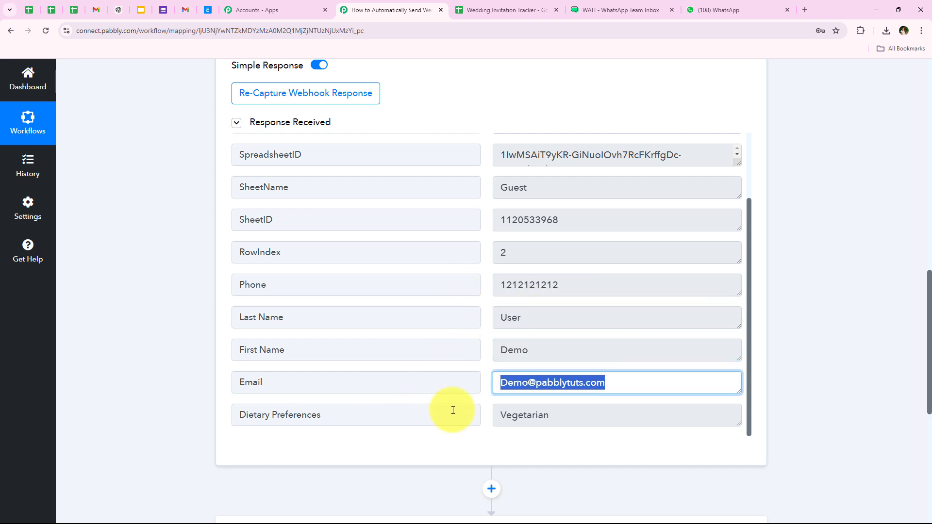
drag(552, 416, 467, 416)
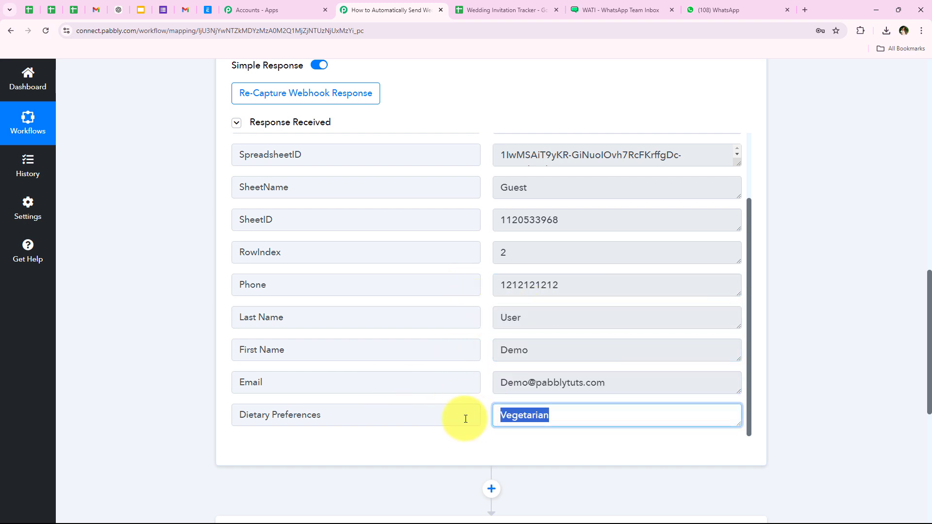
click(208, 334)
- Collapse the Google Sheets trigger step and return to the guest spreadsheet
scroll(171, 193, up, 1)
scroll(170, 193, up, 10)
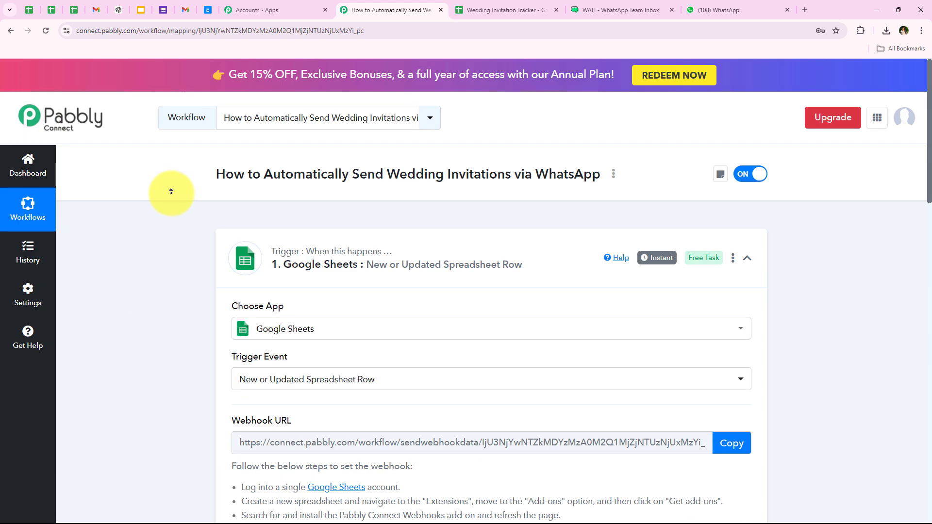
click(407, 247)
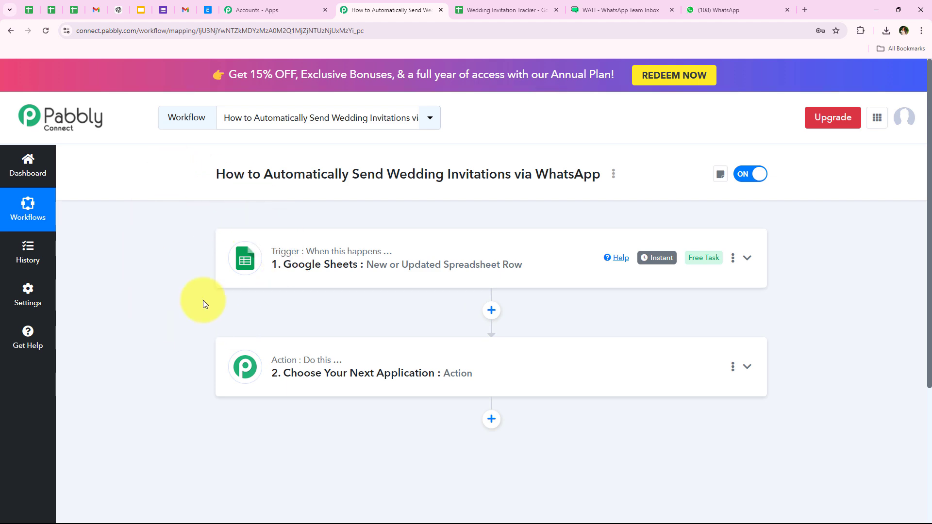
click(508, 9)
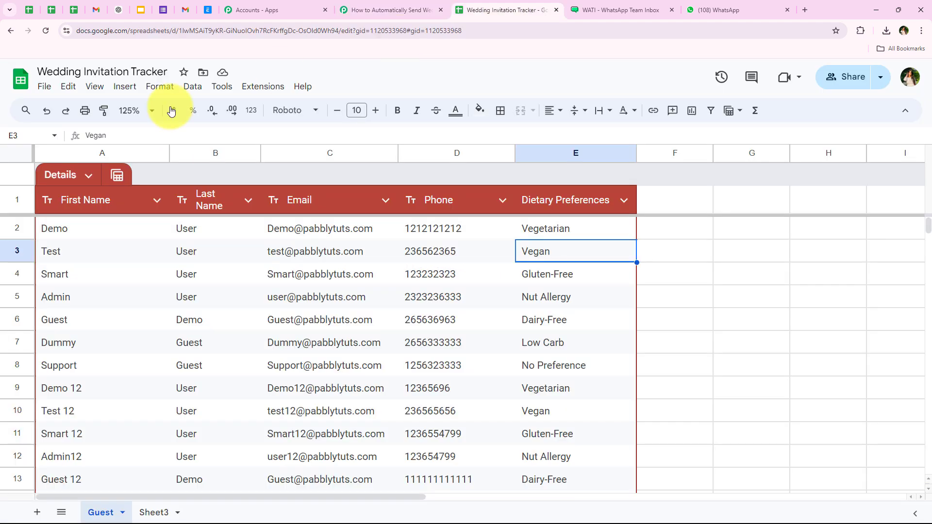
- Select row 6 and look through the lower guest rows before returning to Pabbly Connect
drag(126, 314, 525, 317)
scroll(538, 316, down, 10)
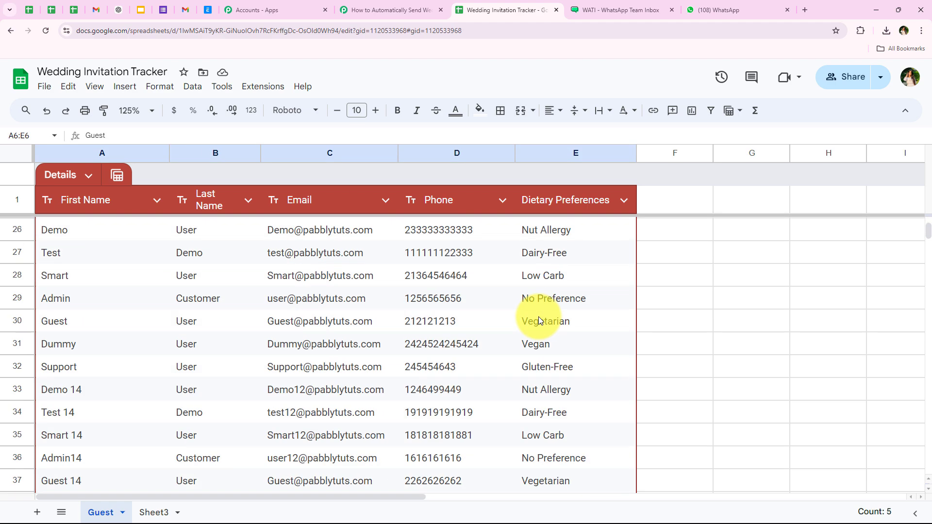
scroll(538, 316, up, 8)
click(391, 10)
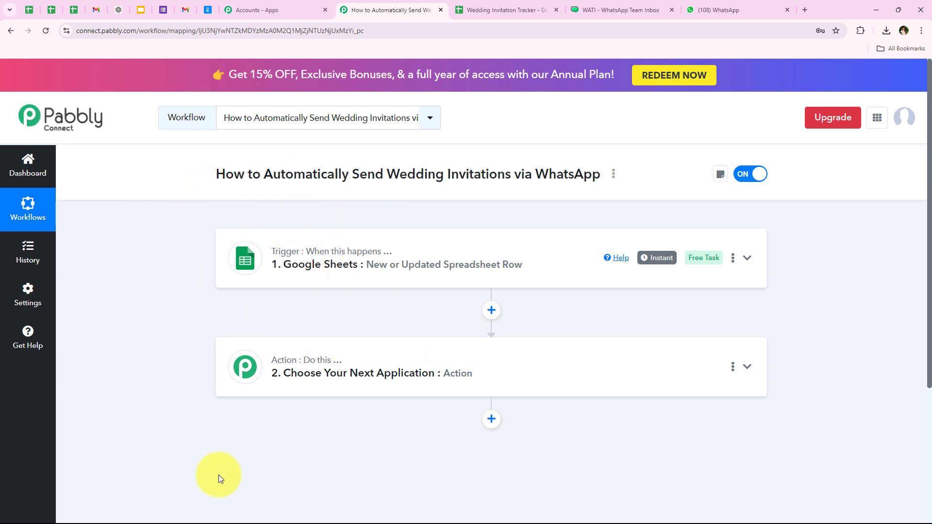
- Choose WATI as the action step's app by searching 'WAT'
scroll(320, 347, down, 1)
click(320, 347)
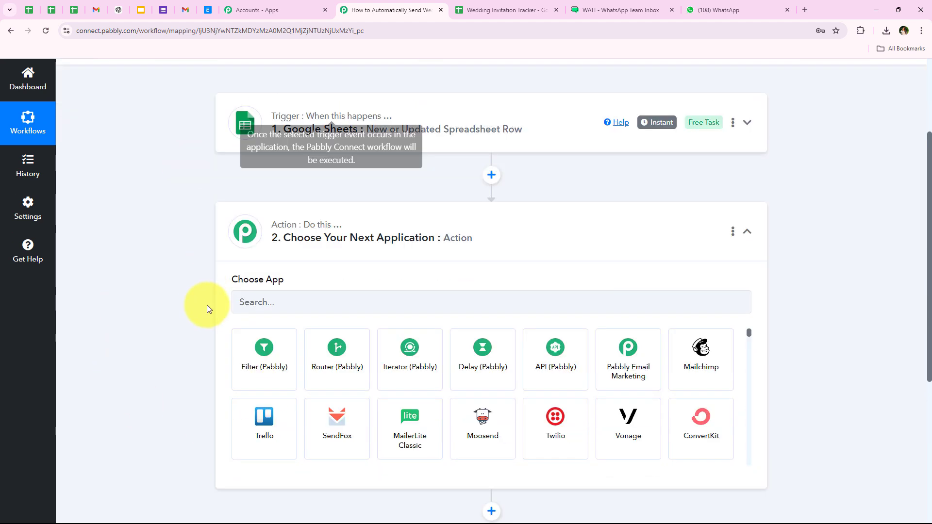
click(292, 262)
text(W)
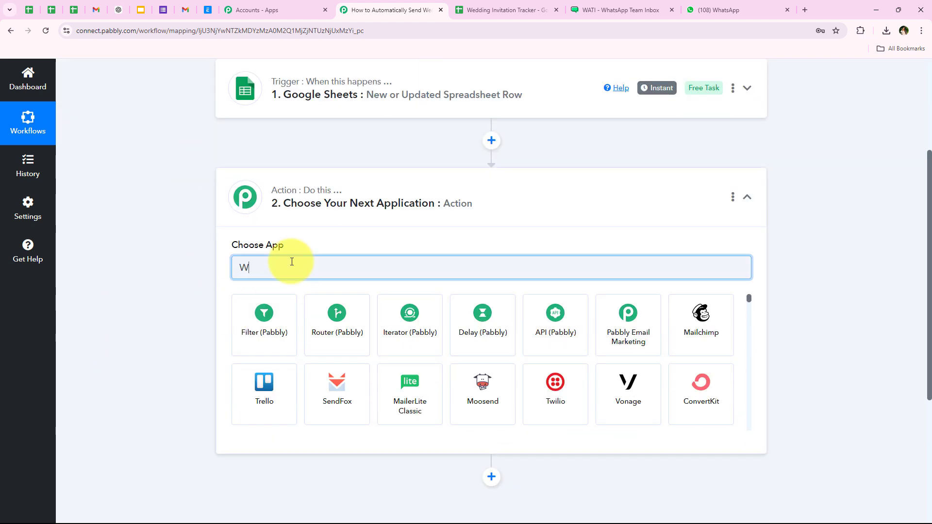
text(ATI)
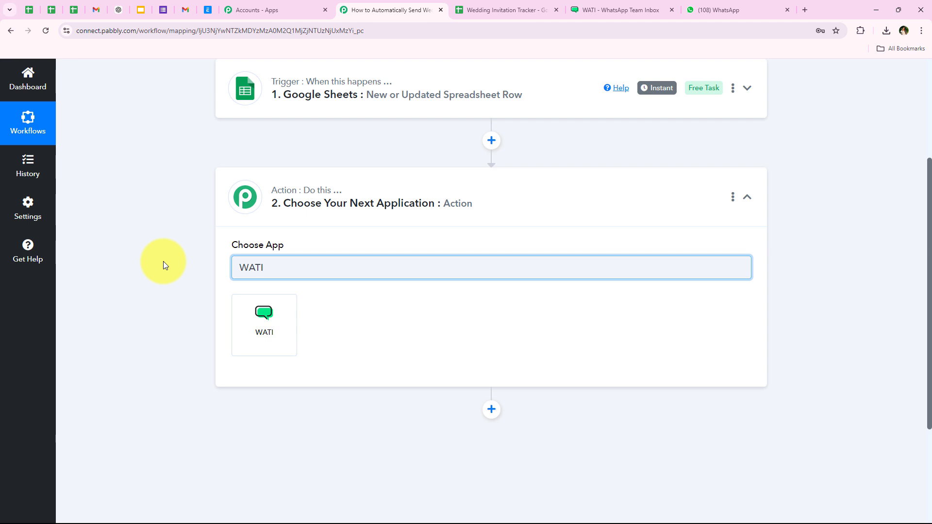
click(243, 326)
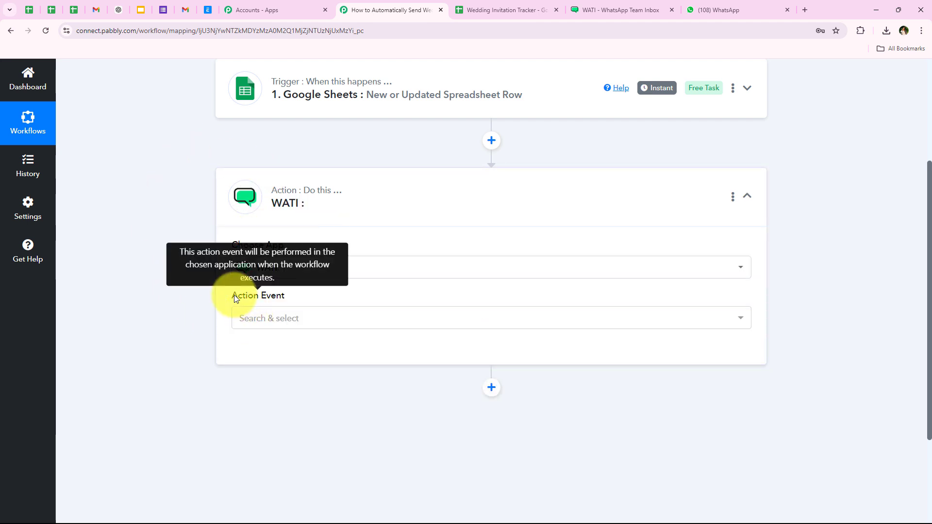
- Select Send Template Message as the WATI action event
drag(235, 297, 319, 293)
click(285, 322)
scroll(155, 377, down, 1)
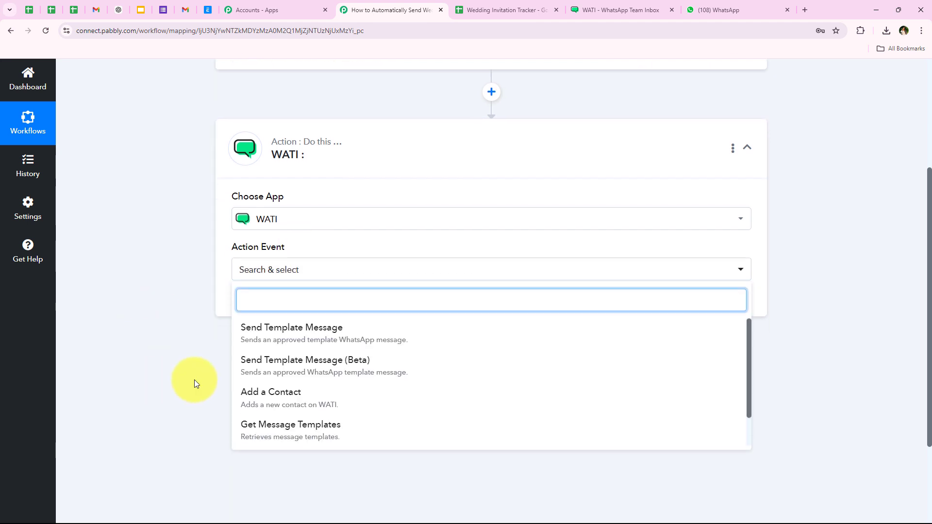
click(359, 336)
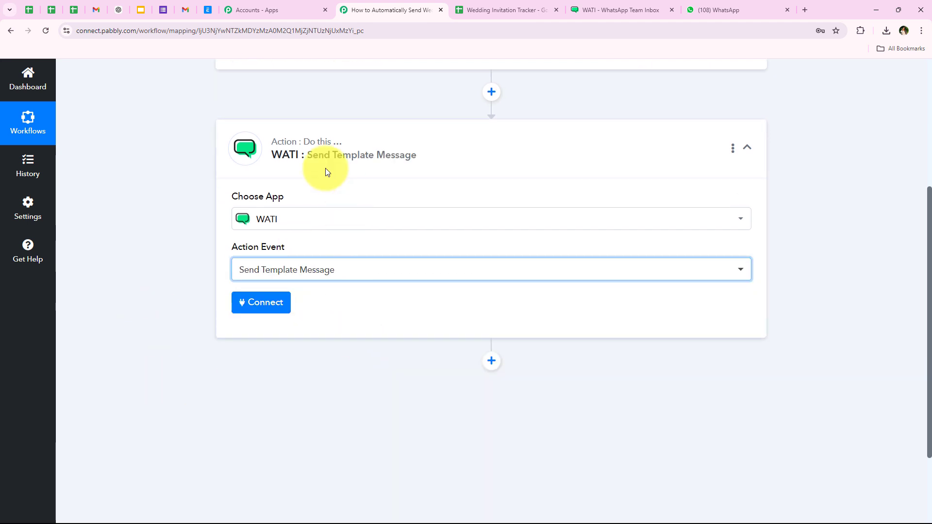
- Start a WATI connection and choose Add New Connection, named WATI #15
click(266, 307)
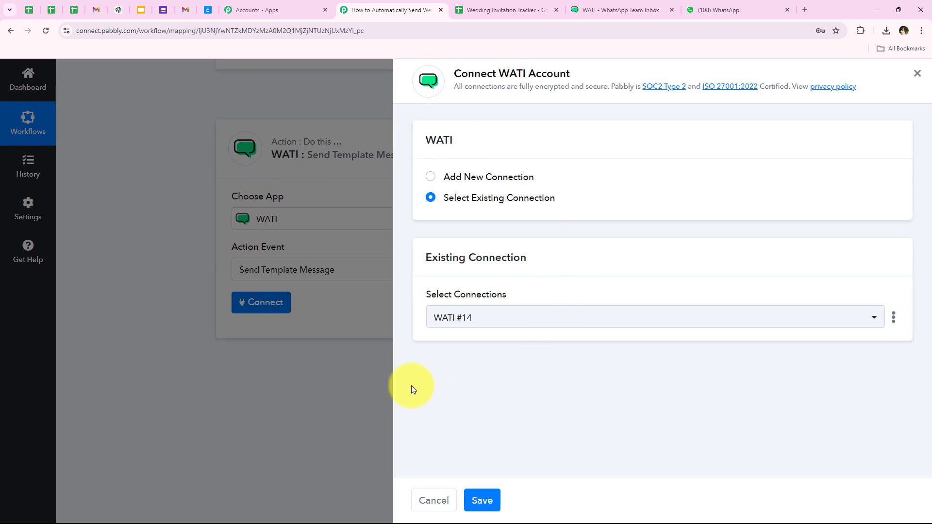
triple_click(457, 174)
triple_click(458, 195)
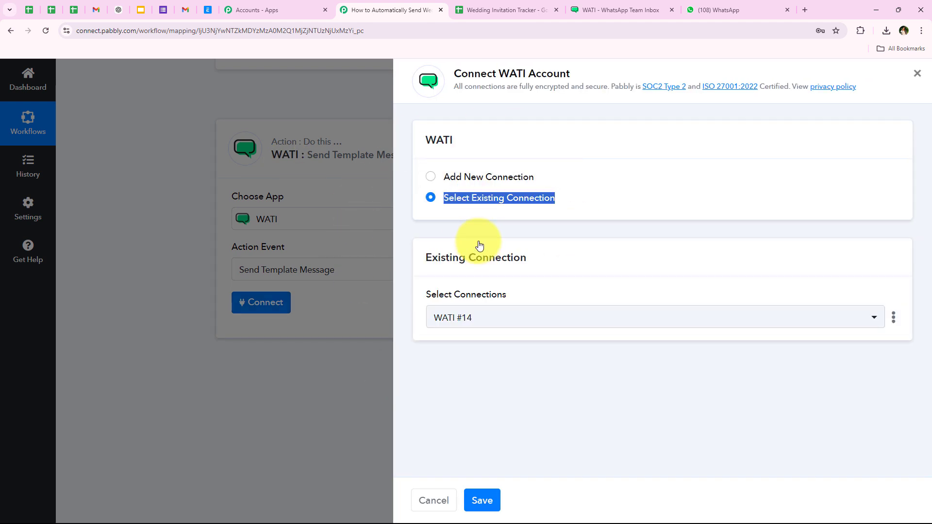
click(477, 226)
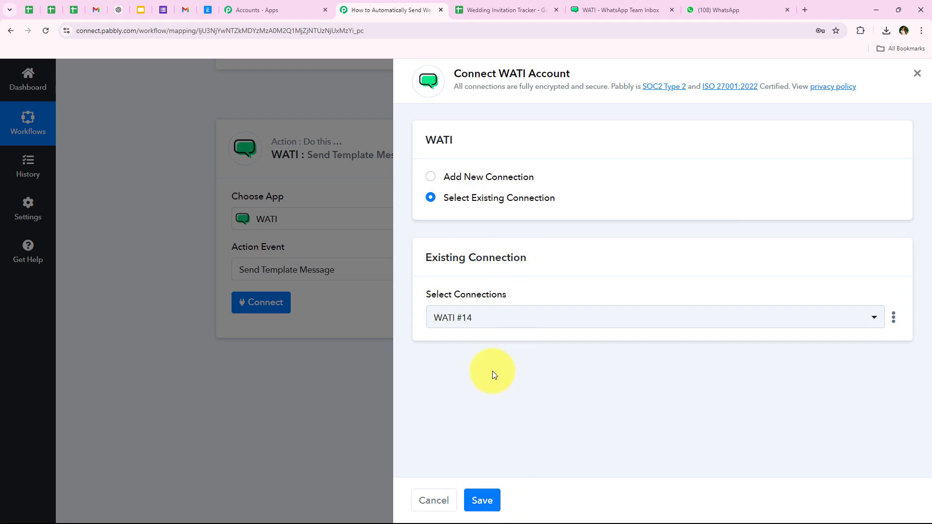
click(470, 177)
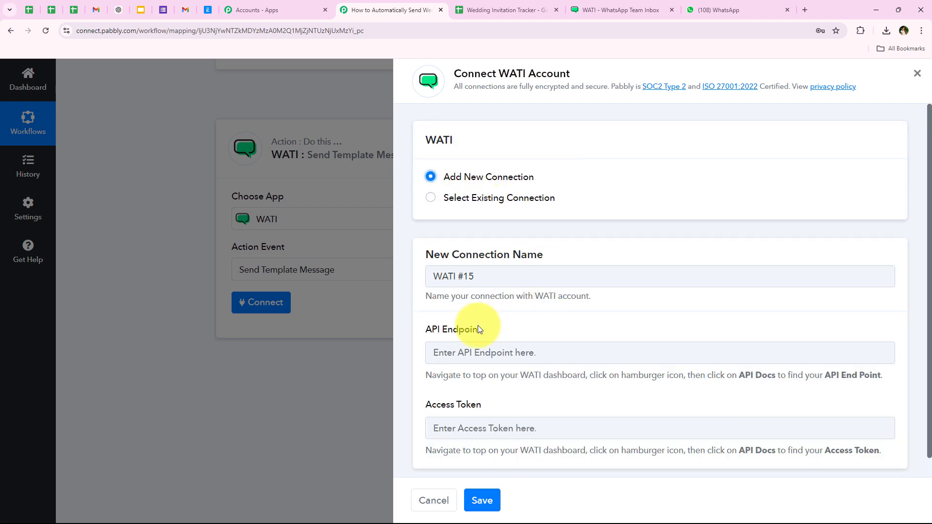
- Read the API Endpoint and Access Token field hints on where to find these values
scroll(482, 323, down, 1)
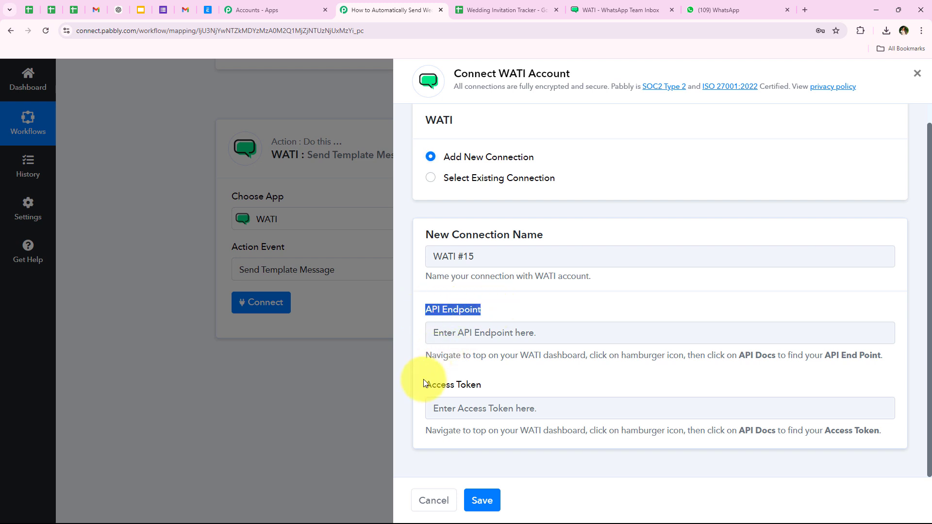
drag(425, 384, 475, 385)
click(506, 383)
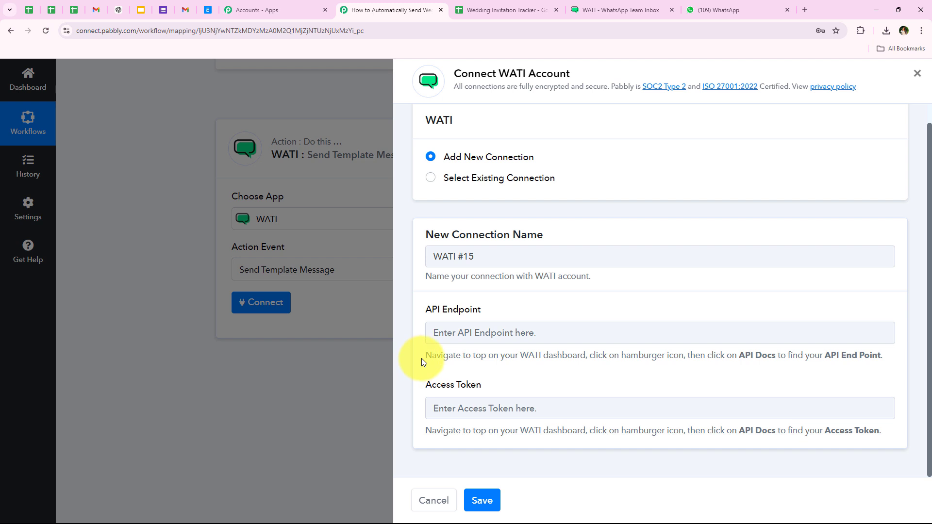
drag(425, 356, 592, 357)
drag(686, 354, 891, 360)
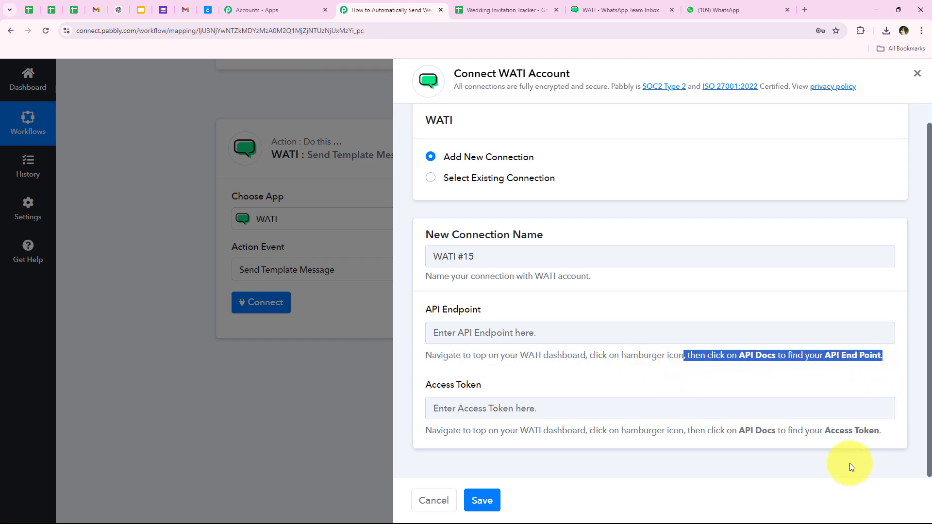
drag(825, 432, 881, 423)
click(796, 373)
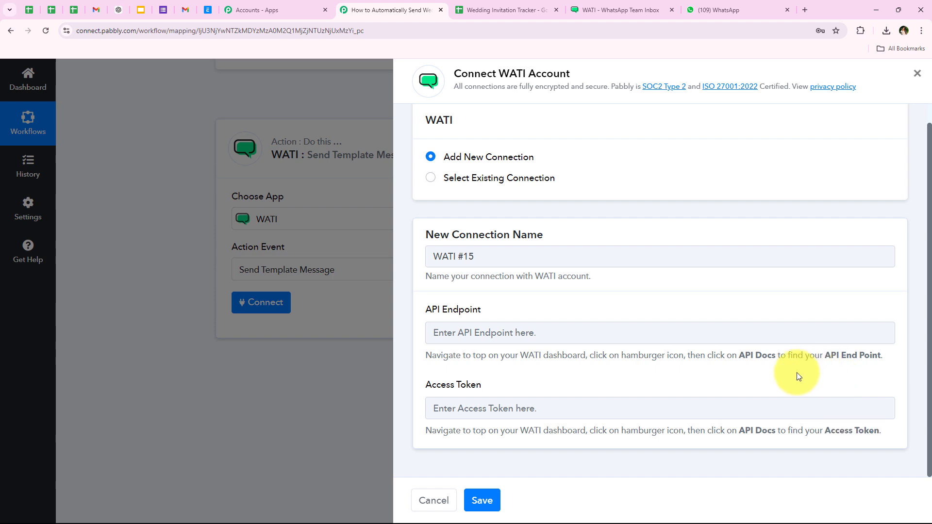
- Open WATI's API Docs page and copy the access token and API endpoint
click(633, 3)
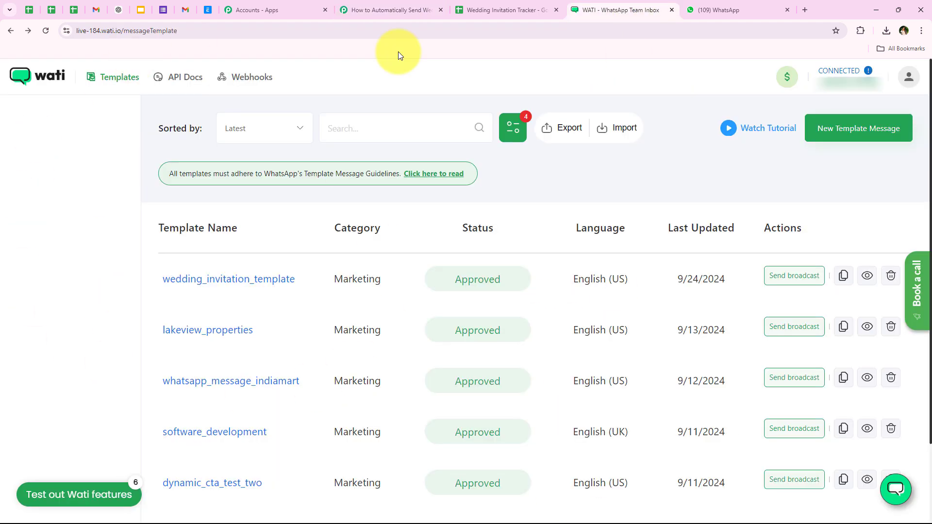
click(170, 88)
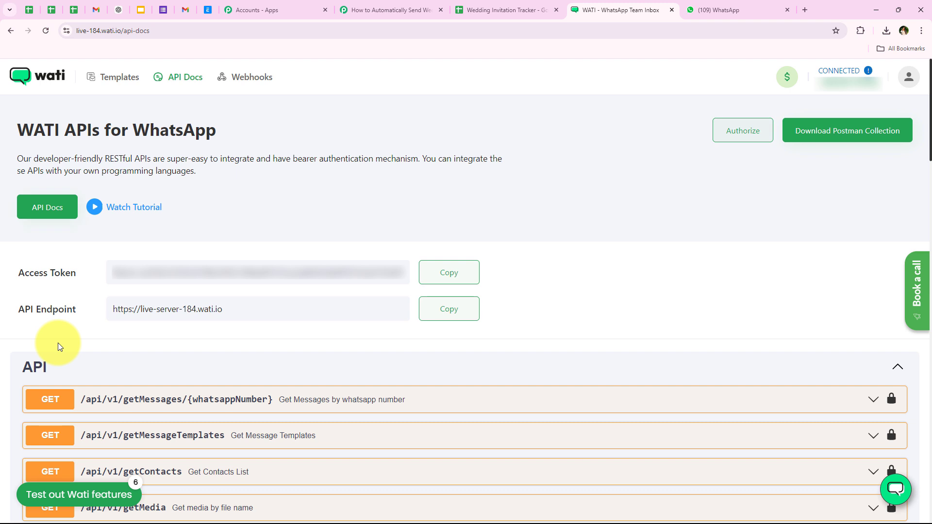
triple_click(36, 272)
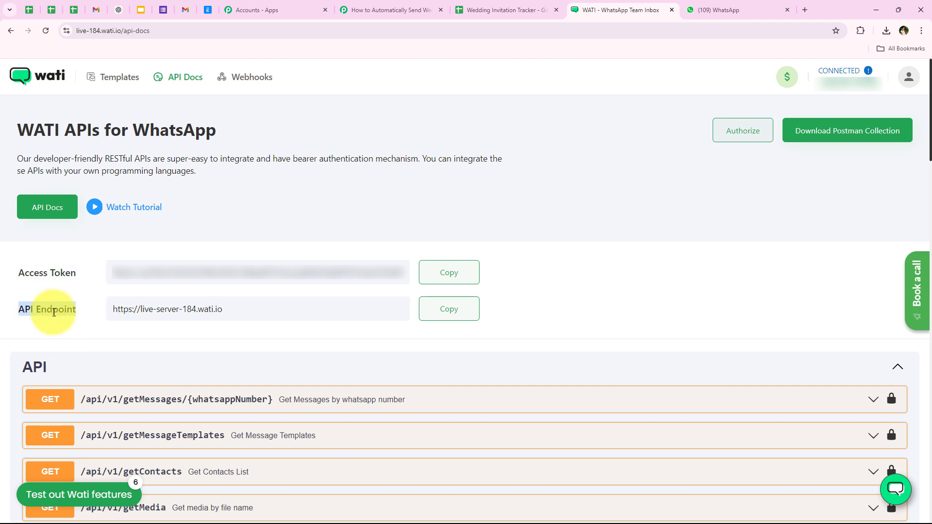
click(100, 364)
click(443, 273)
click(451, 309)
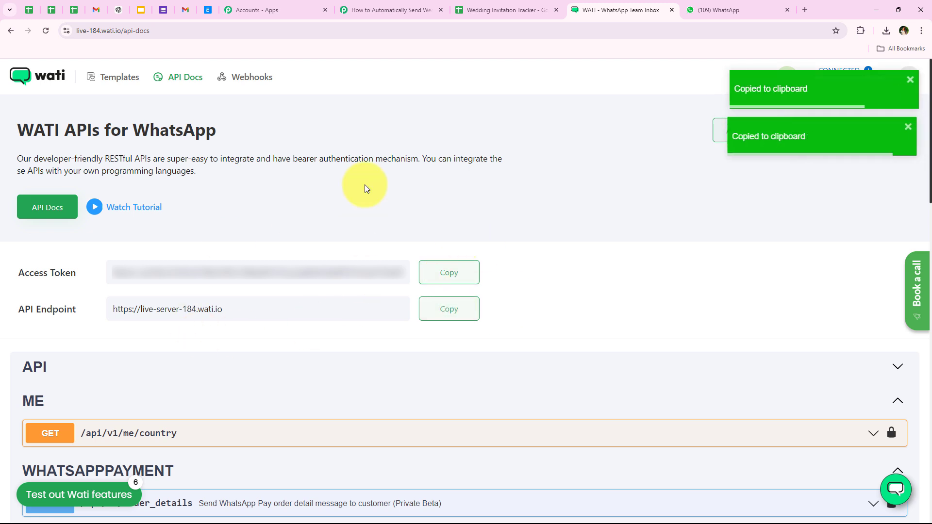
click(364, 9)
right_click(477, 330)
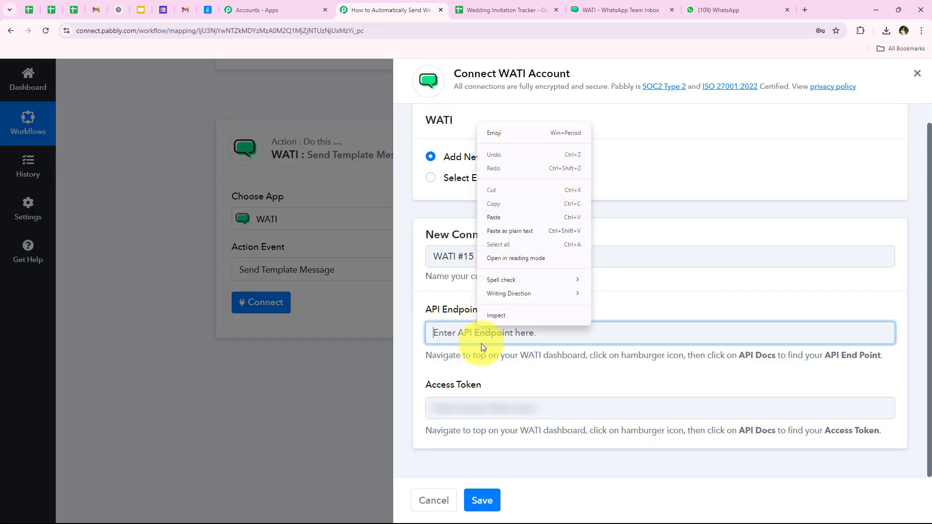
- Paste the API endpoint and re-copied access token into the WATI #15 connection and save it
click(497, 220)
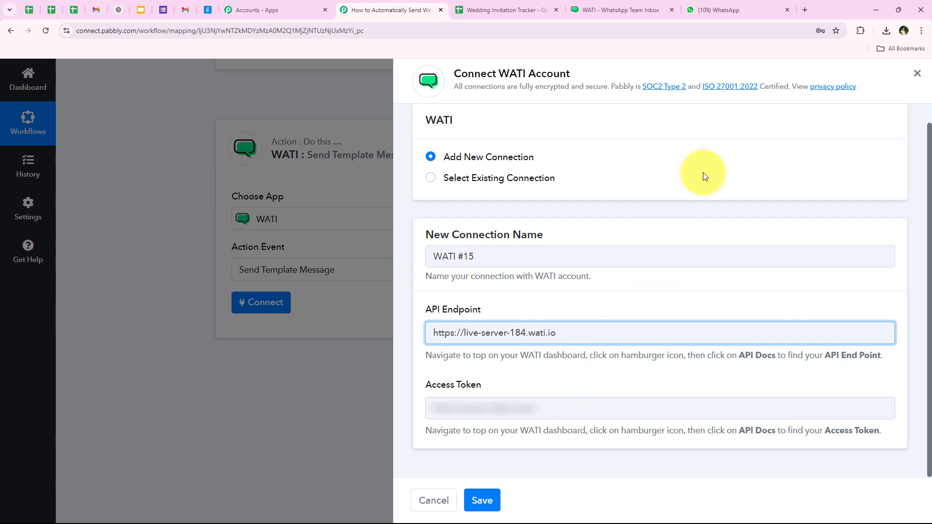
click(645, 4)
click(443, 272)
click(419, 9)
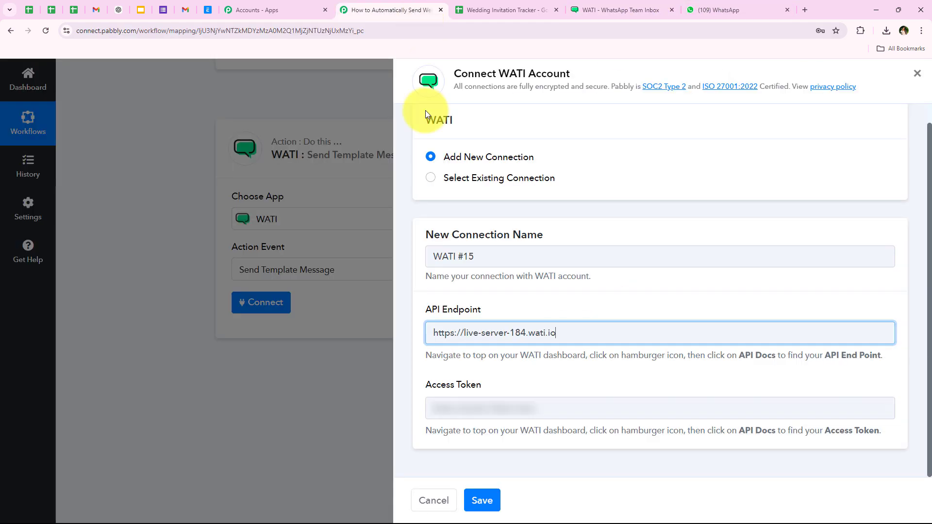
right_click(481, 408)
click(499, 290)
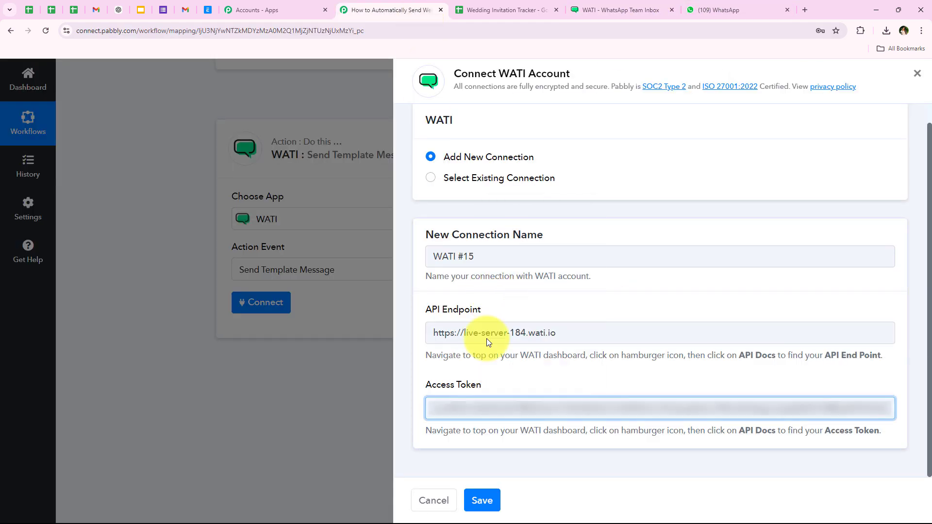
click(495, 502)
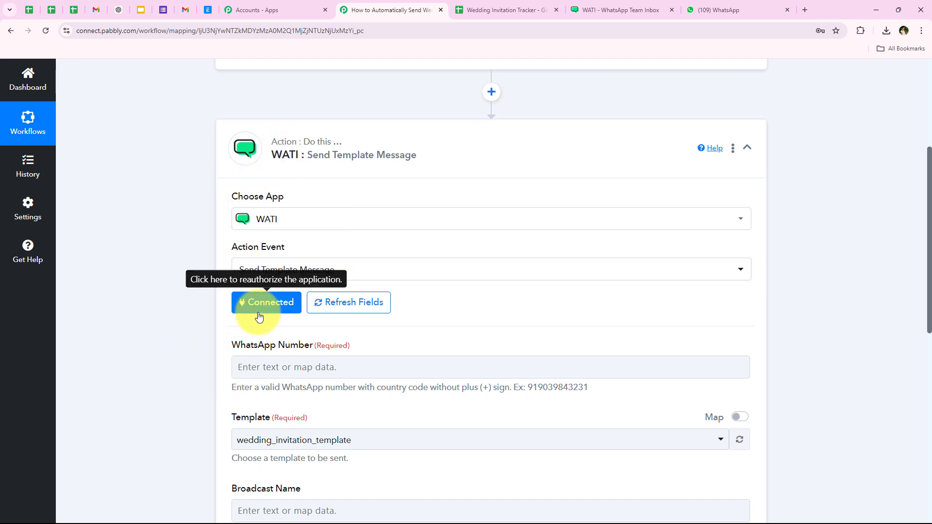
- Locate the WhatsApp Number field and browse the Google Sheets data available for insertion
scroll(217, 342, down, 1)
scroll(215, 344, down, 2)
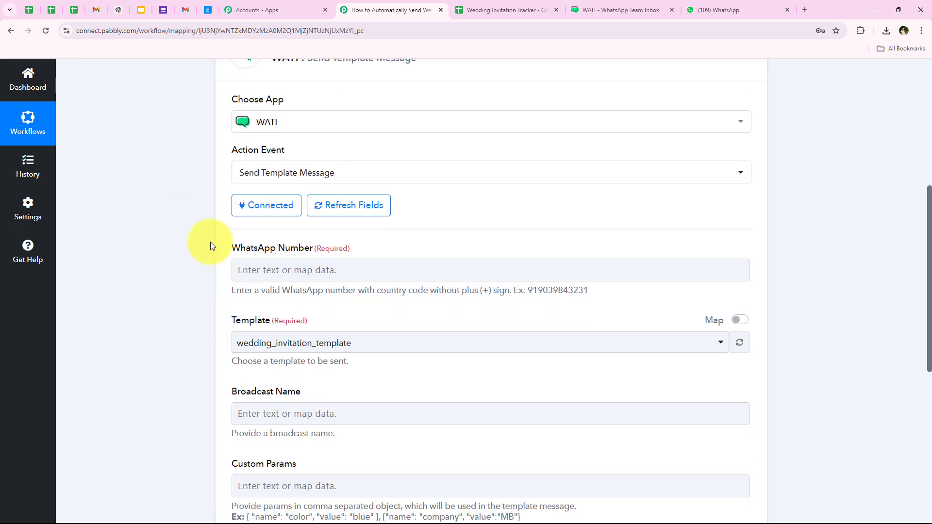
drag(296, 250, 311, 250)
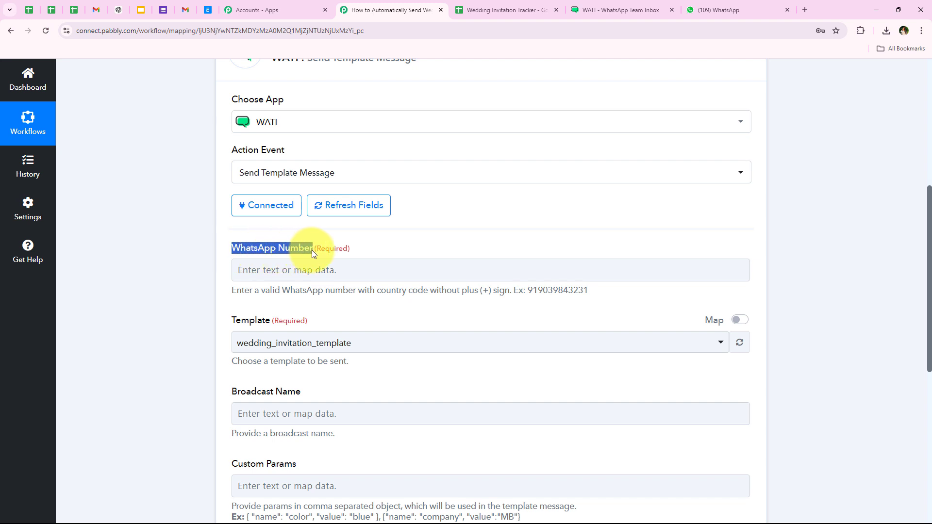
click(205, 264)
scroll(148, 278, down, 1)
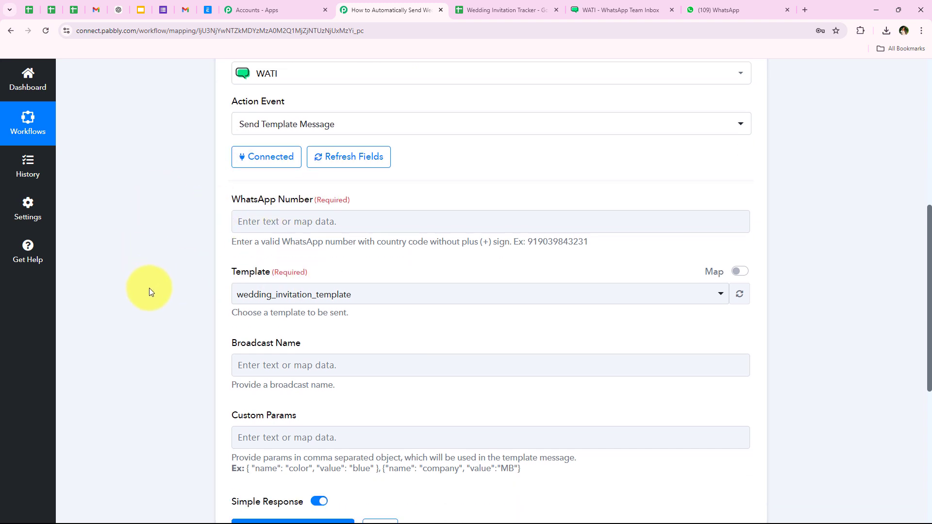
click(310, 222)
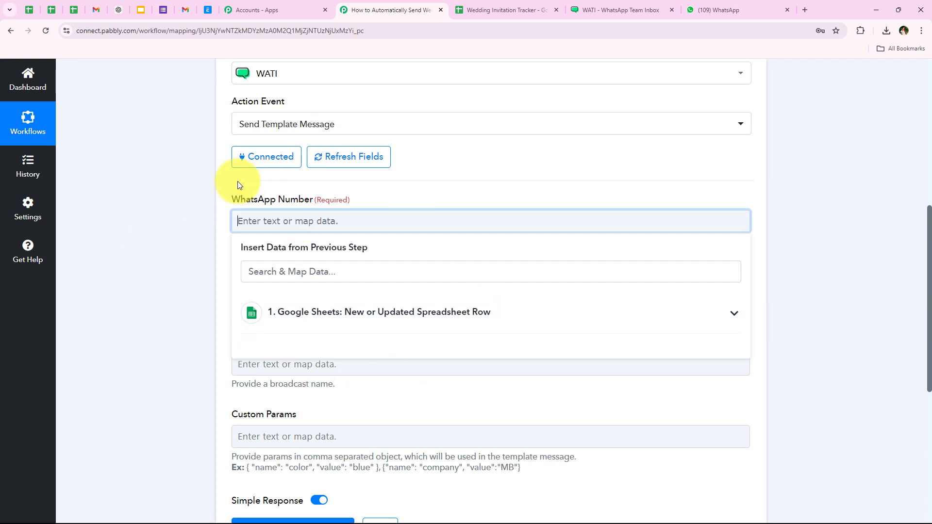
click(339, 327)
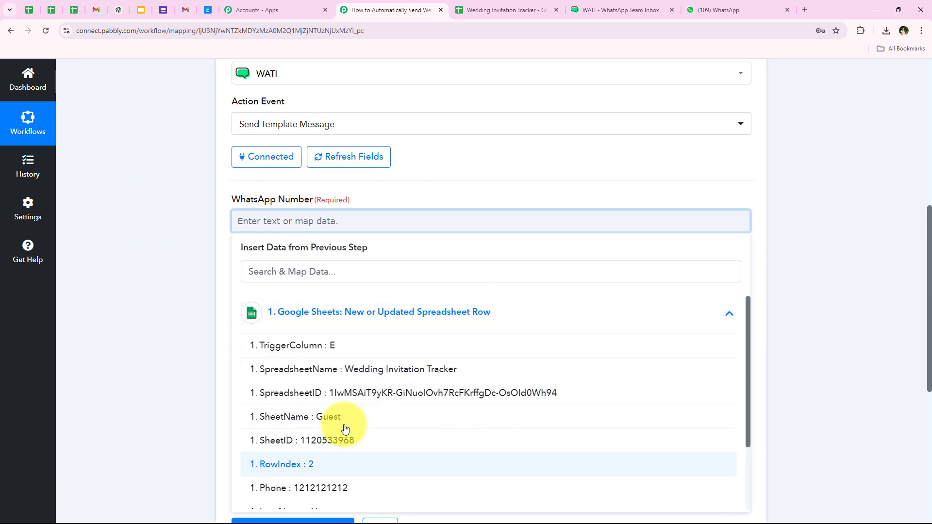
click(288, 297)
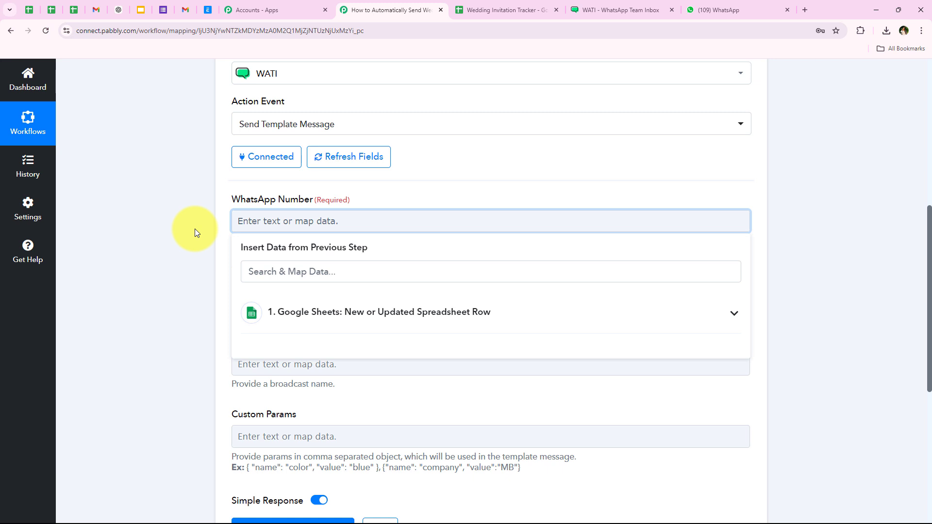
click(195, 229)
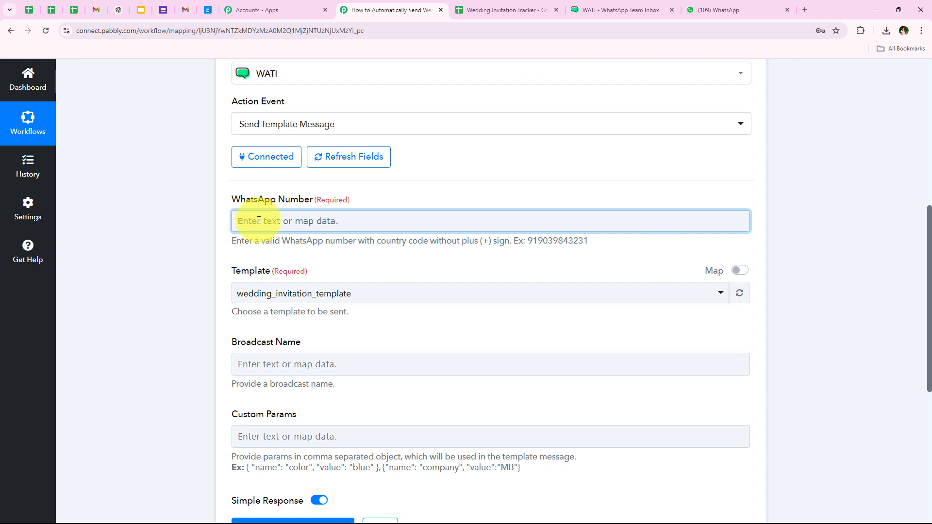
click(259, 221)
text(1212121212)
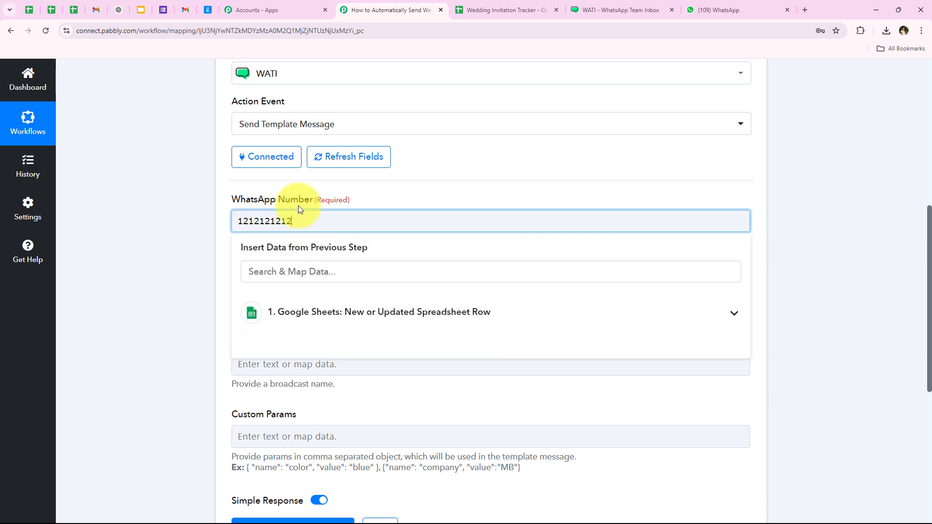
drag(347, 221, 122, 275)
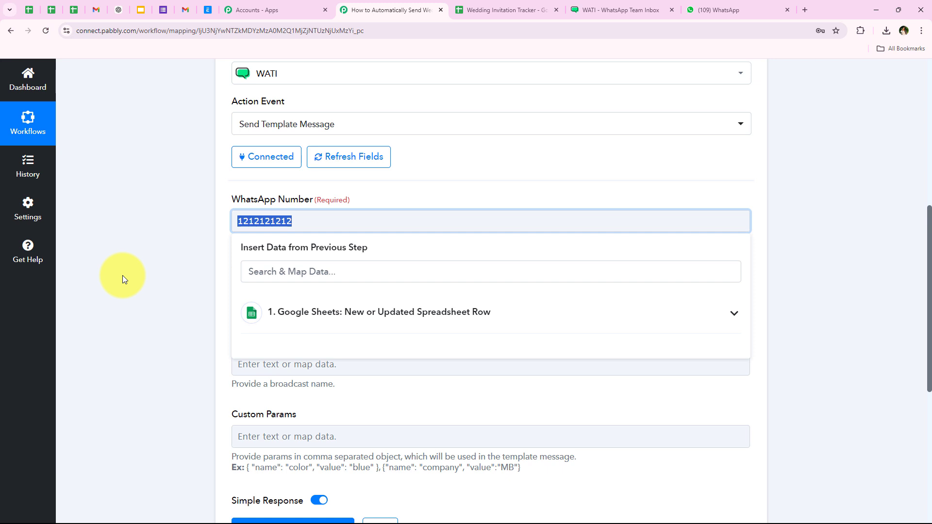
click(305, 317)
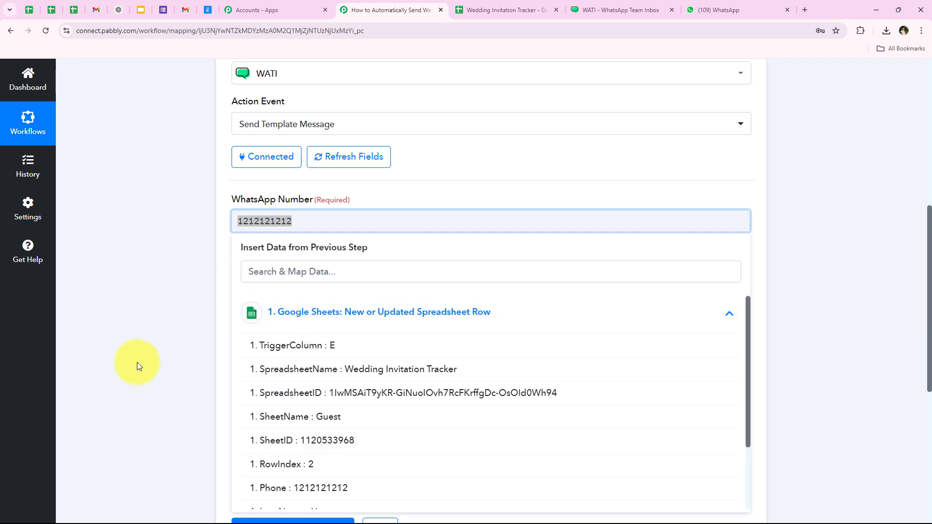
click(321, 488)
click(159, 226)
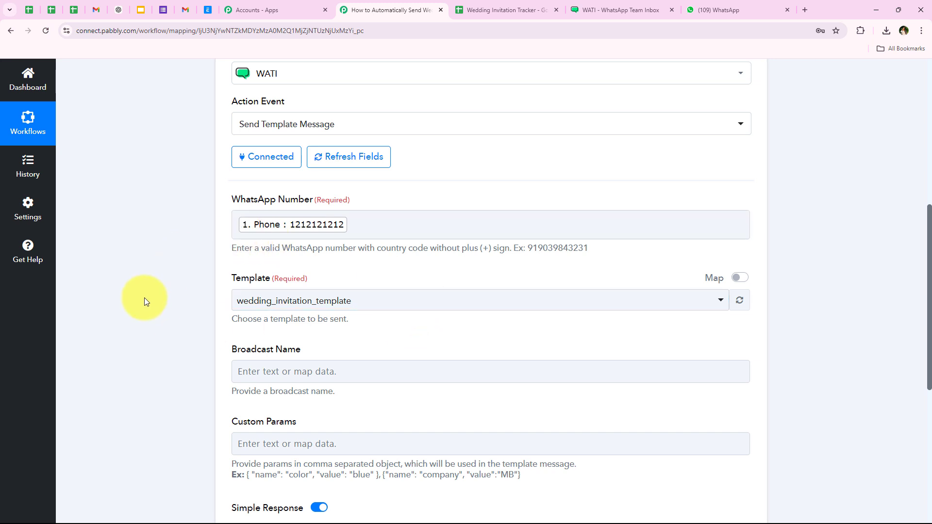
scroll(145, 299, down, 1)
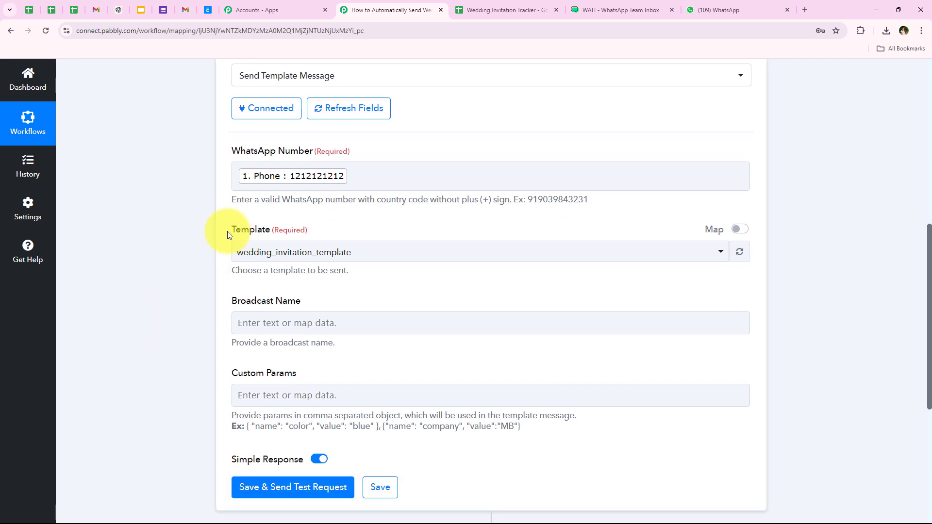
click(311, 293)
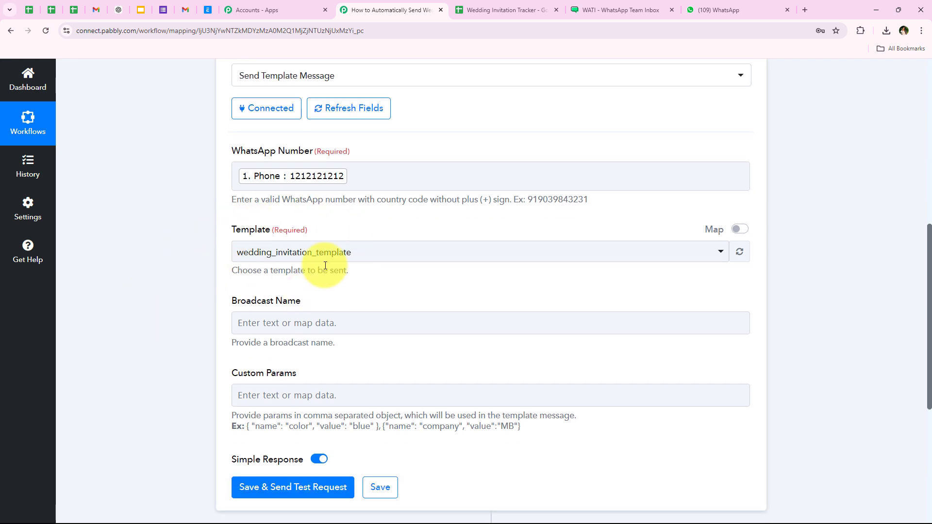
click(613, 4)
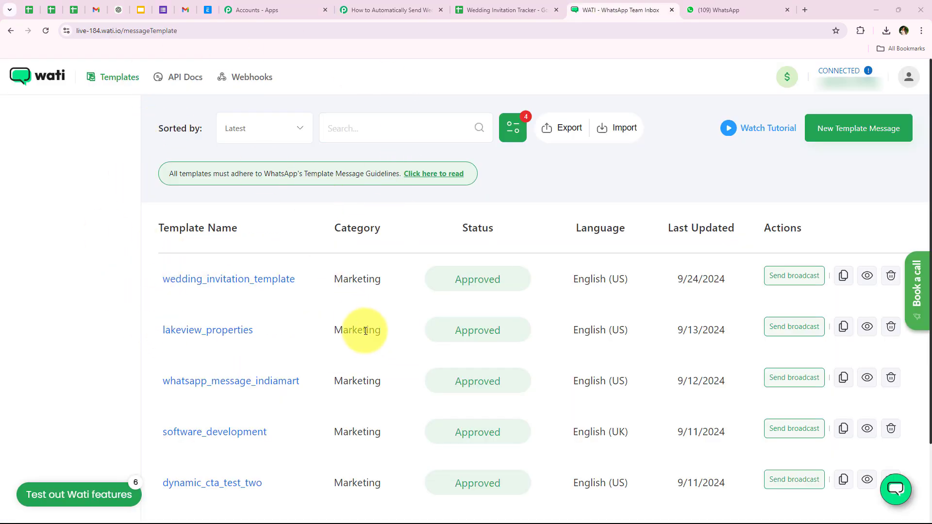
scroll(357, 332, down, 2)
scroll(358, 335, up, 2)
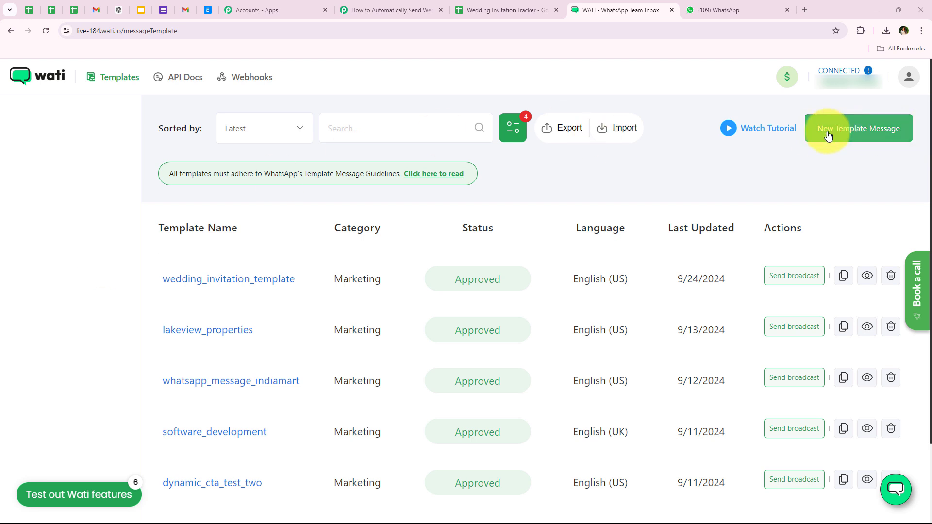
click(848, 135)
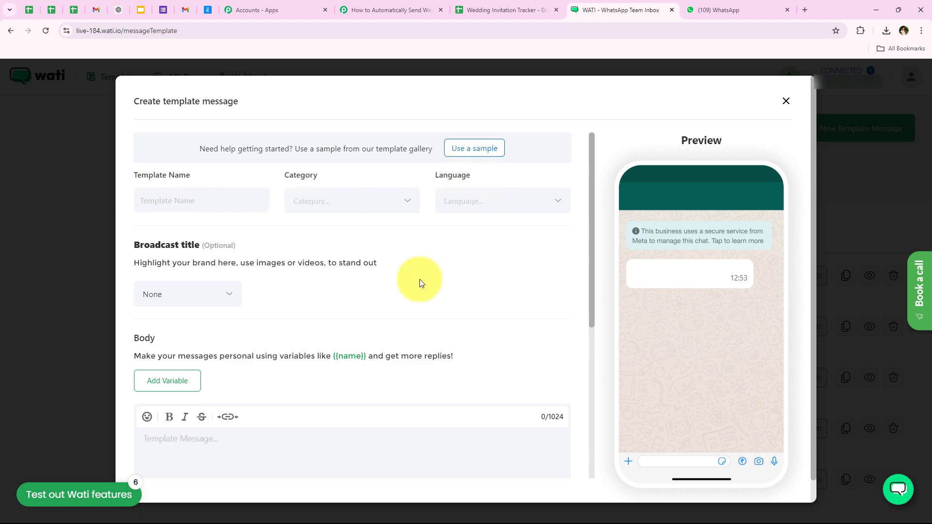
scroll(388, 292, down, 2)
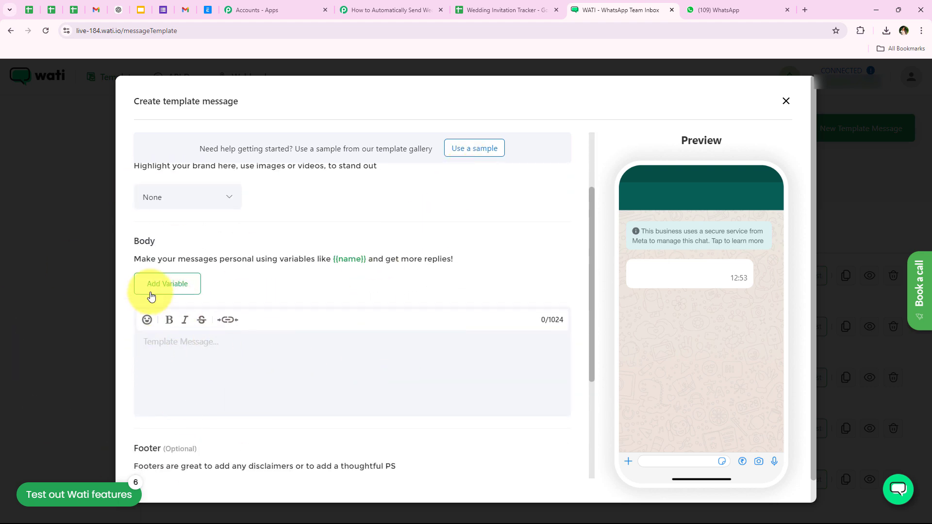
scroll(352, 375, down, 1)
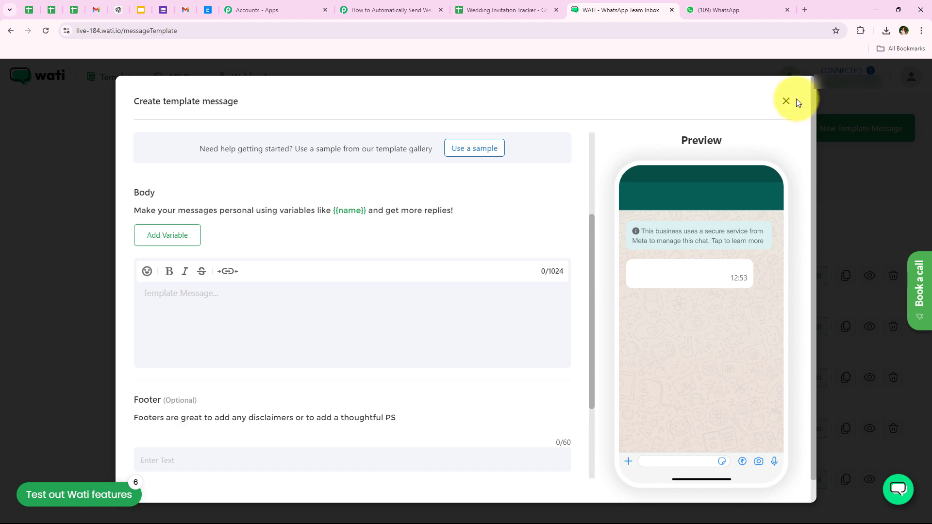
click(786, 101)
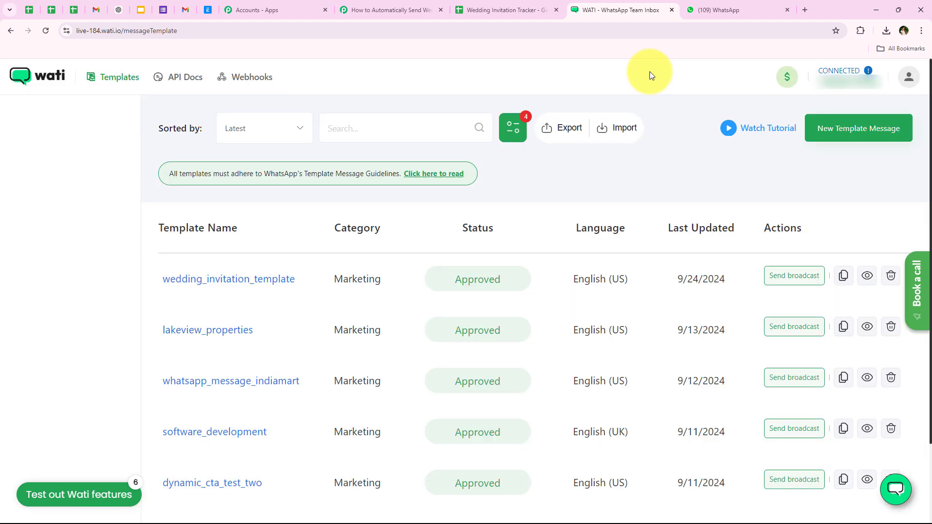
click(170, 281)
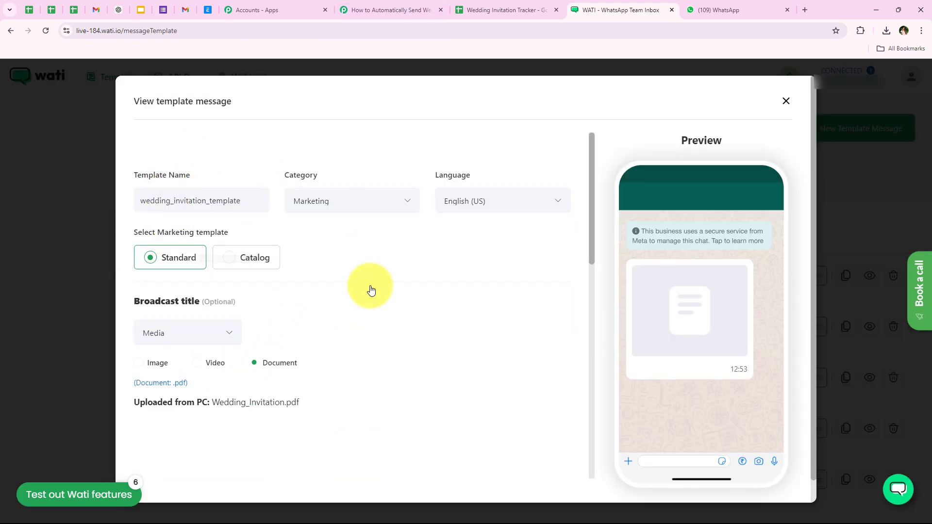
scroll(243, 256, down, 3)
scroll(385, 305, down, 4)
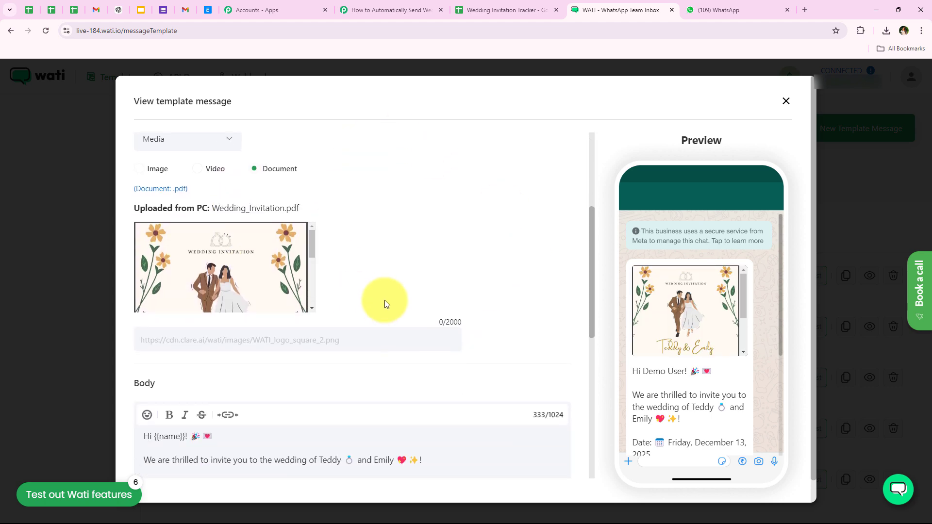
scroll(274, 312, up, 3)
scroll(275, 313, up, 3)
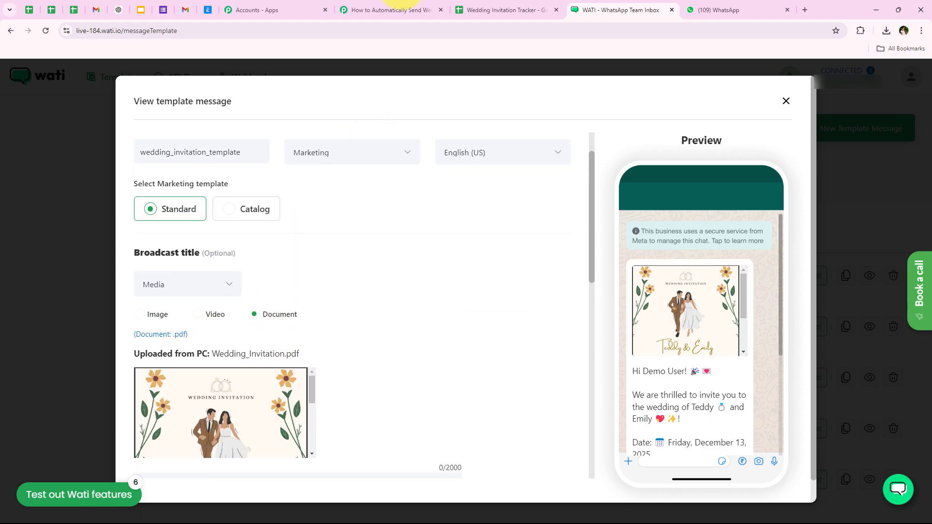
click(391, 10)
drag(235, 230, 276, 230)
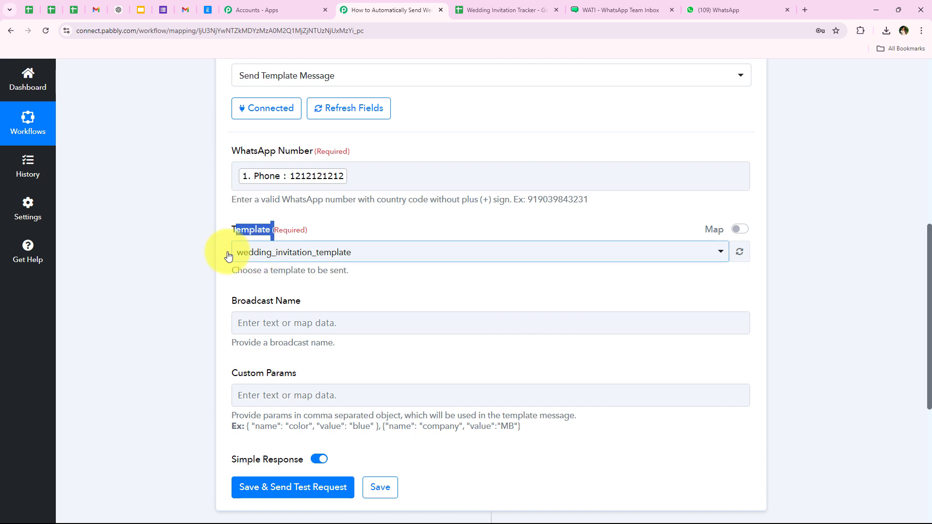
- Keep wedding_invitation_template as the template and enter 'Wedding Invitations' as the Broadcast Name
click(258, 253)
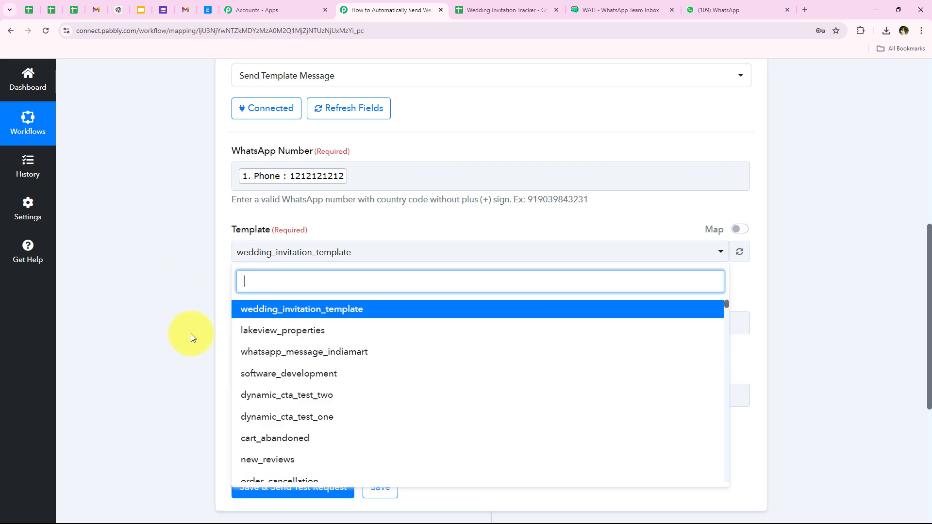
click(358, 310)
scroll(211, 300, down, 2)
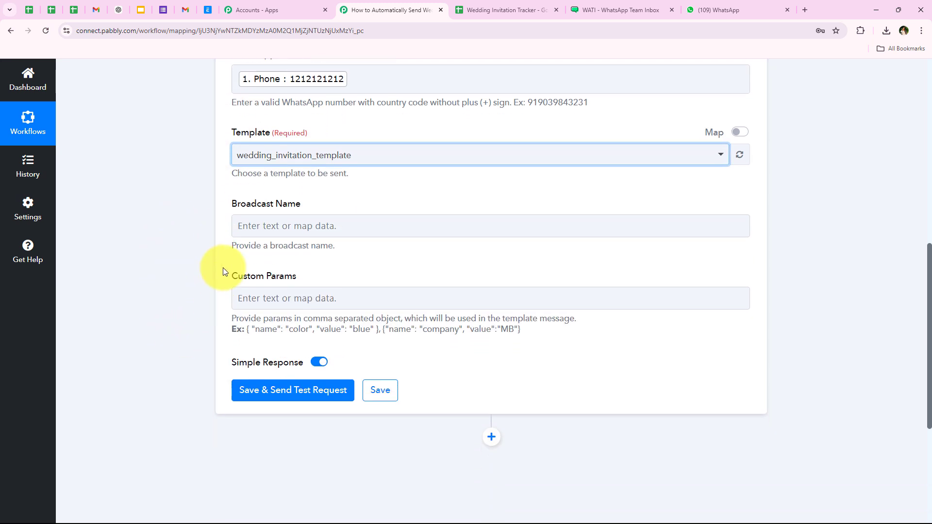
drag(226, 203, 304, 199)
click(206, 236)
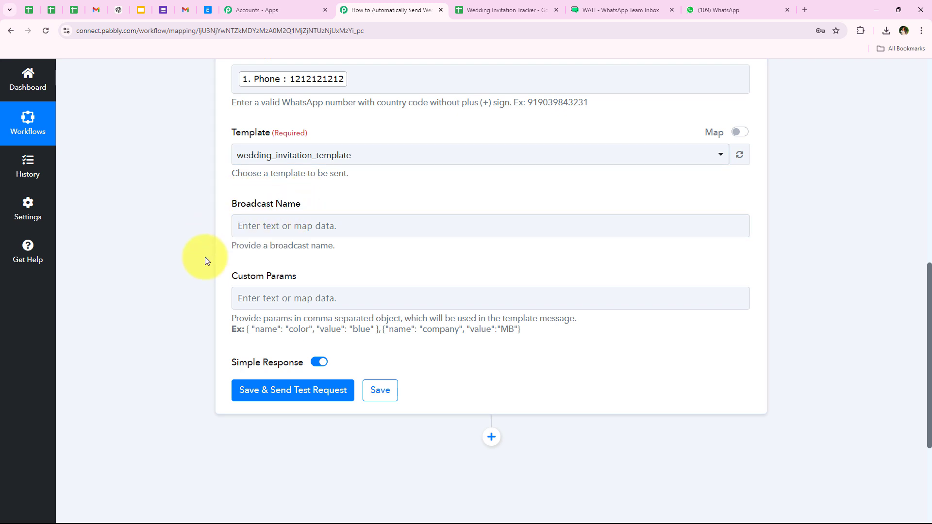
drag(224, 245, 336, 244)
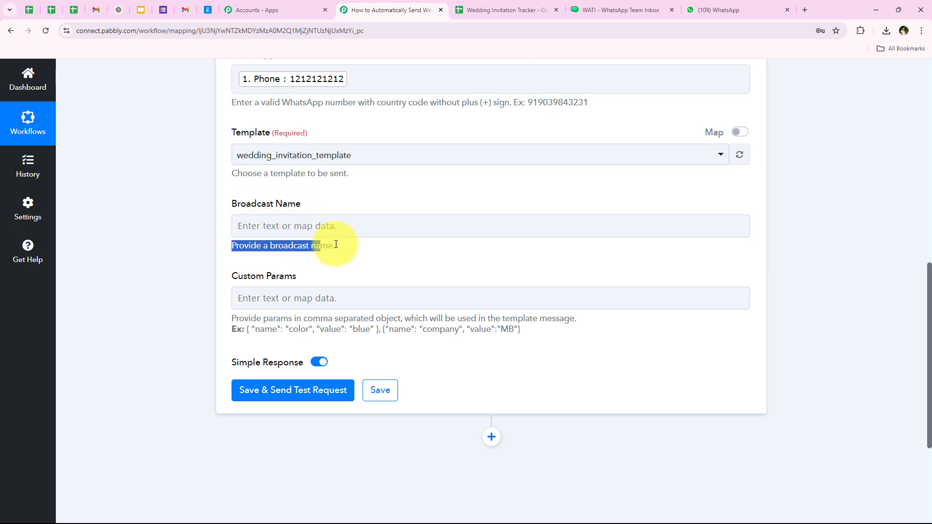
click(295, 232)
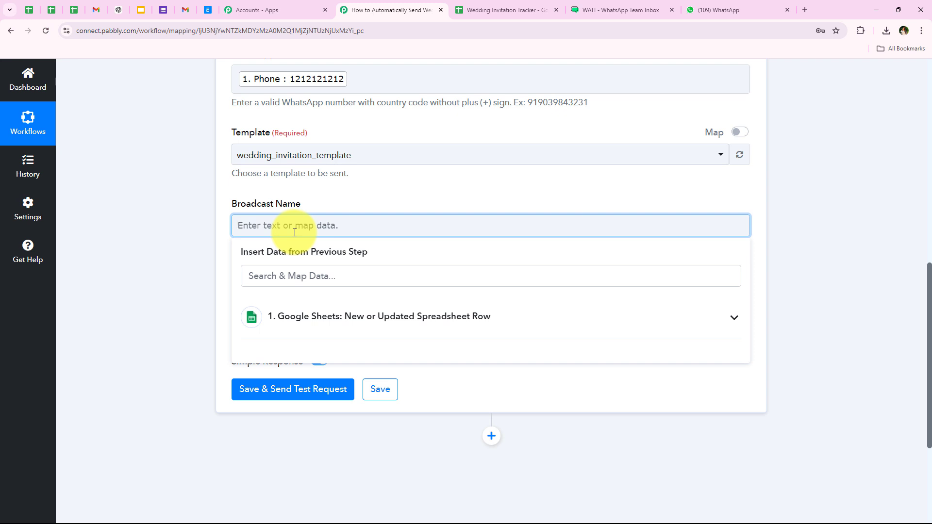
text(Wedding Invitations)
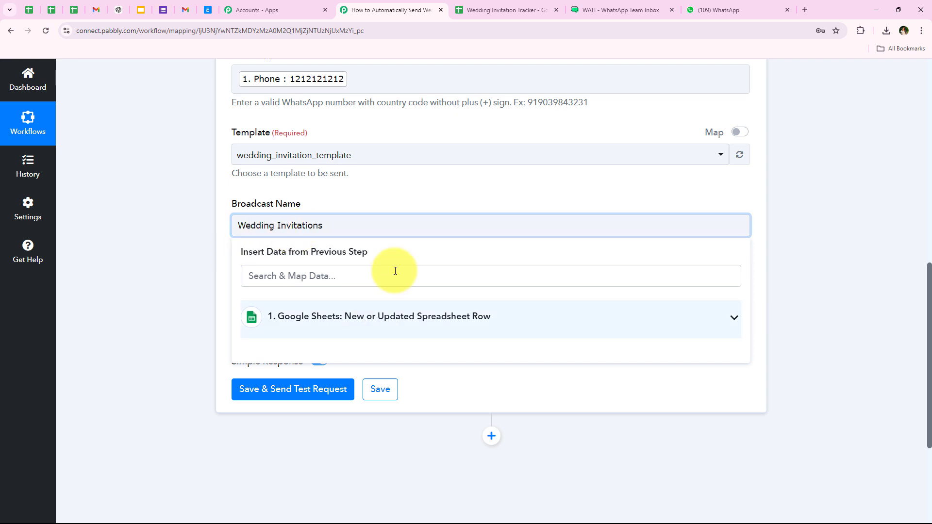
click(201, 302)
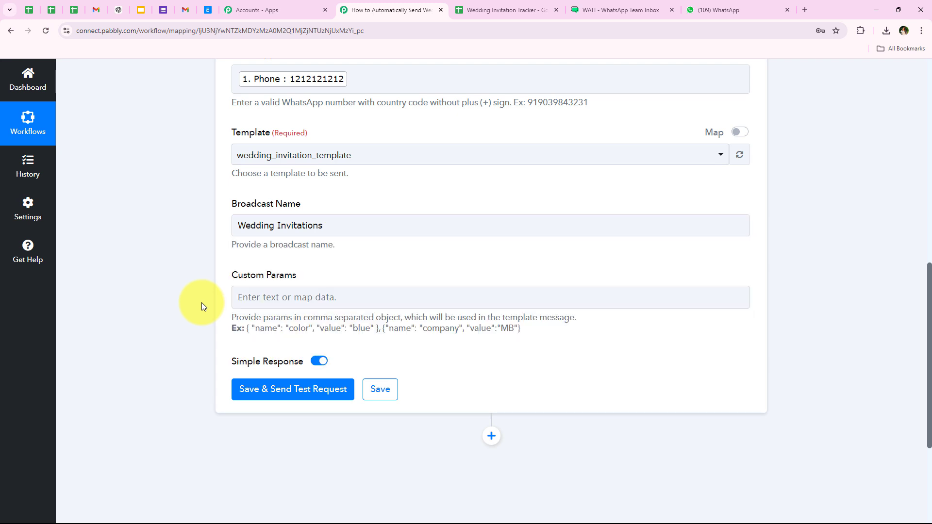
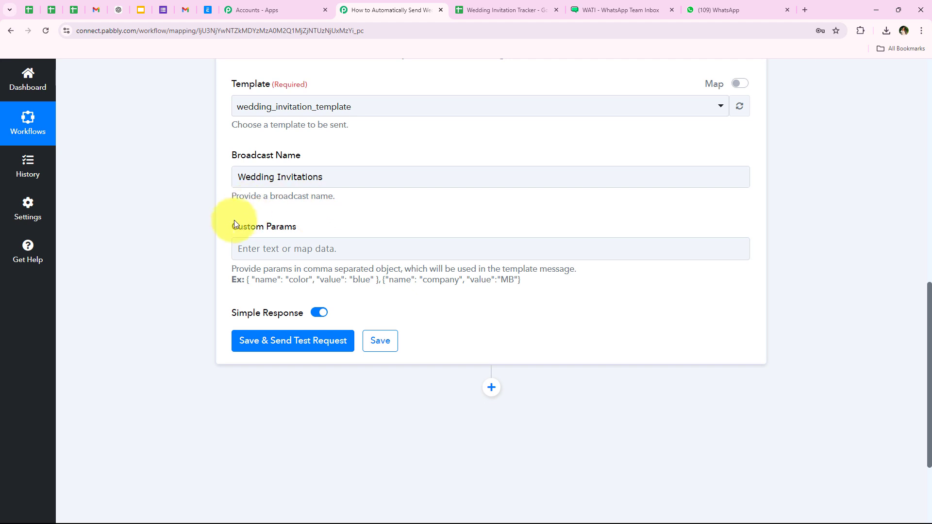
- Highlight the Custom Params setting in the WATI action
drag(230, 226, 282, 229)
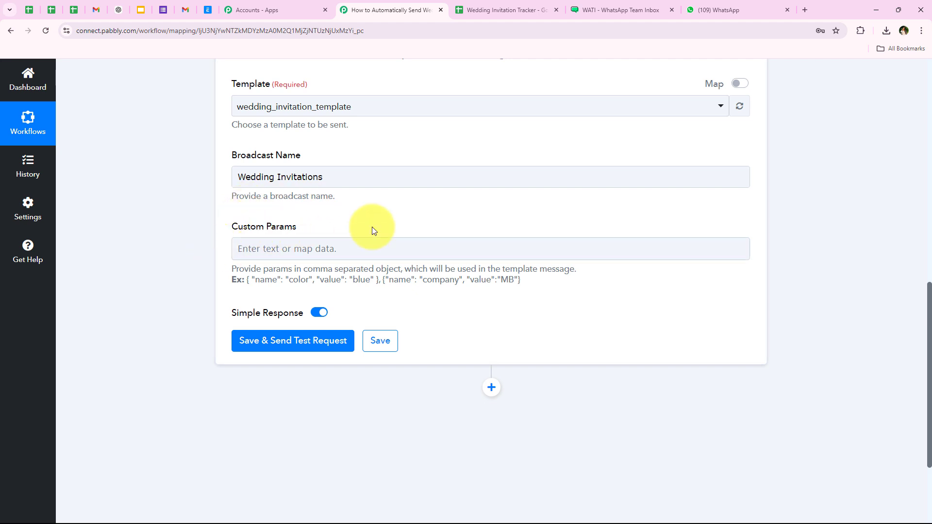
- Bring up the WATI wedding template and highlight its {{name}} placeholder in the body
click(602, 10)
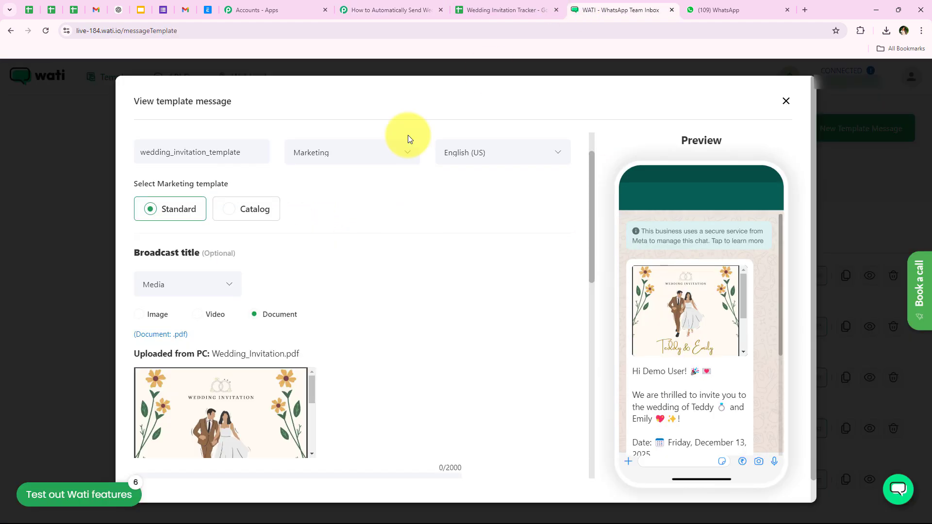
scroll(344, 290, down, 7)
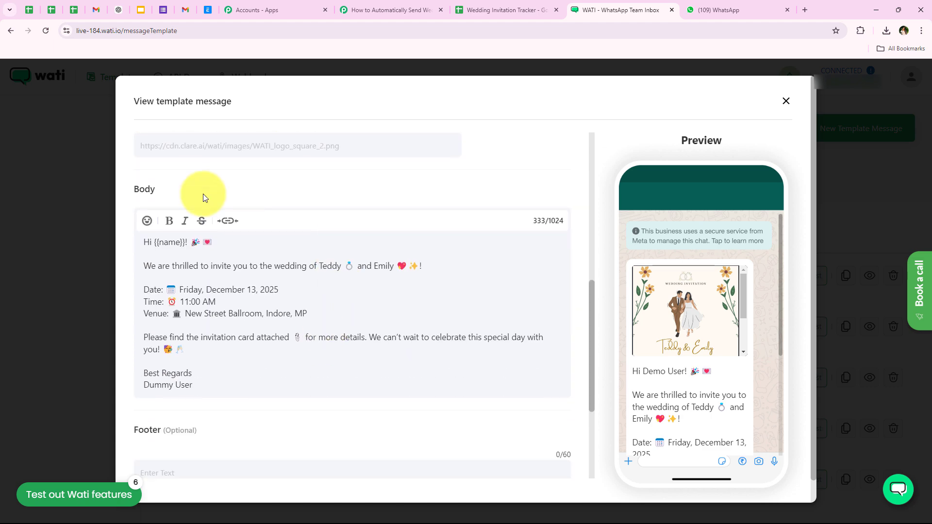
scroll(386, 266, up, 4)
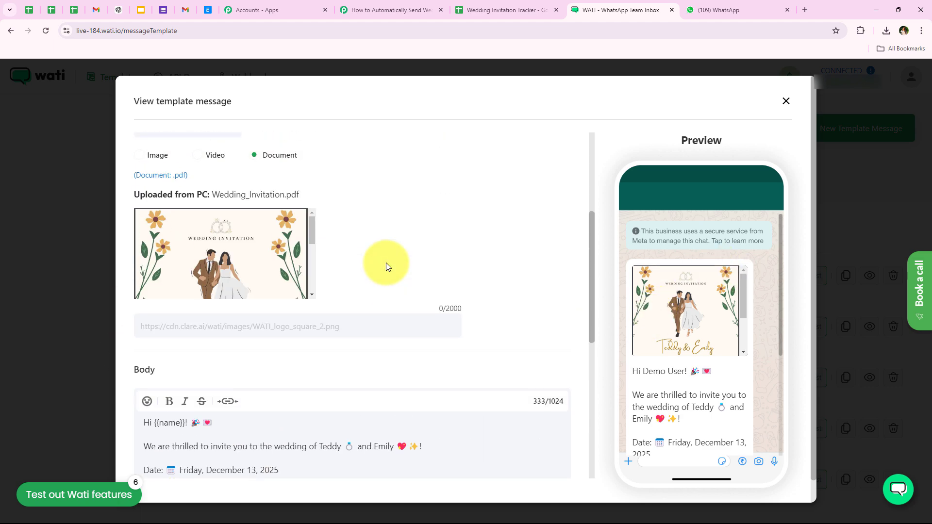
scroll(387, 267, up, 1)
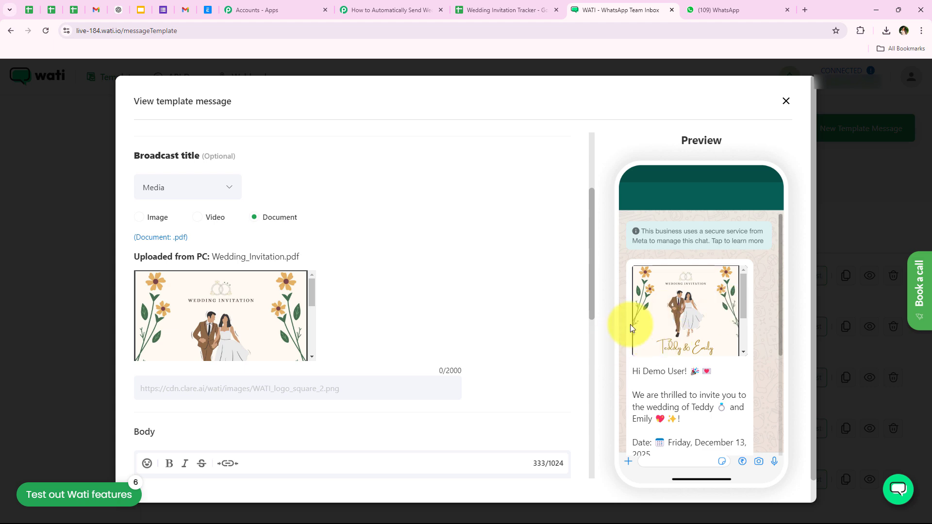
scroll(337, 325, down, 6)
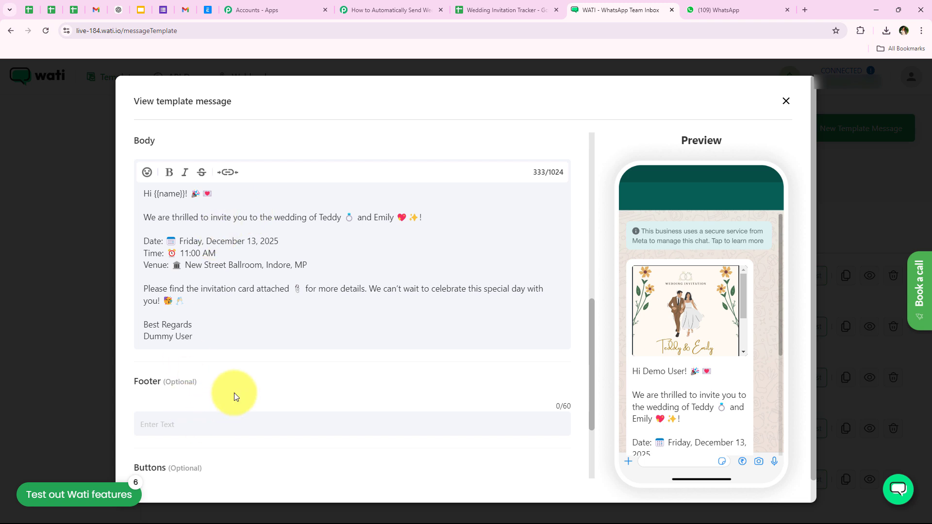
drag(154, 194, 178, 196)
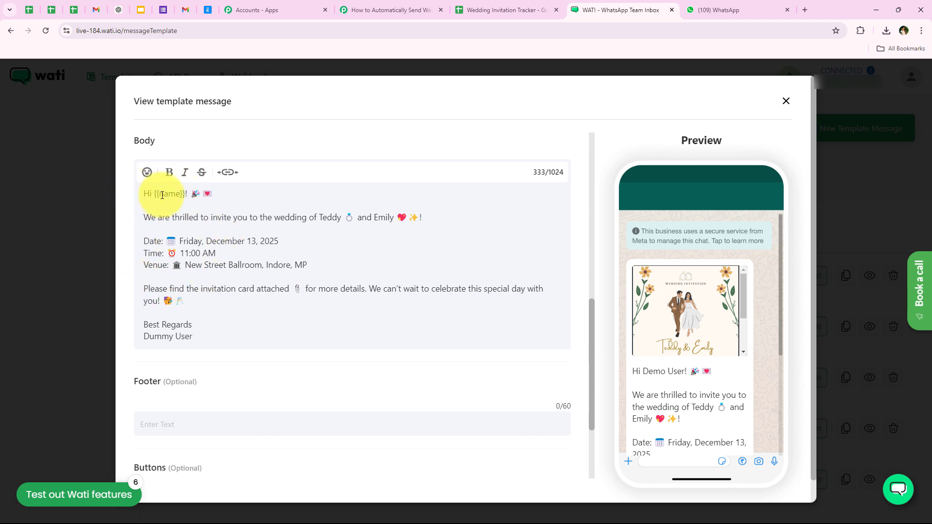
drag(154, 195, 185, 195)
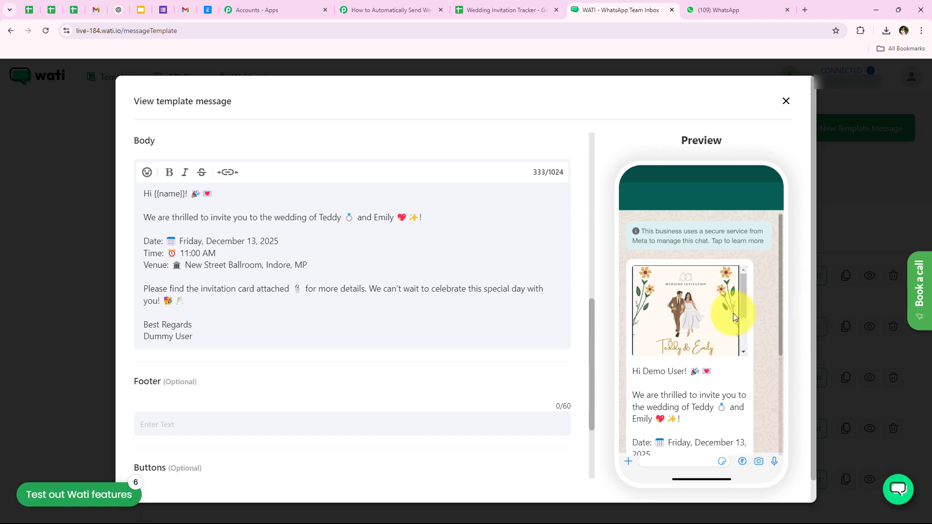
- Review the template's message preview, then switch to the Wedding Invitation Tracker sheet
scroll(711, 348, down, 5)
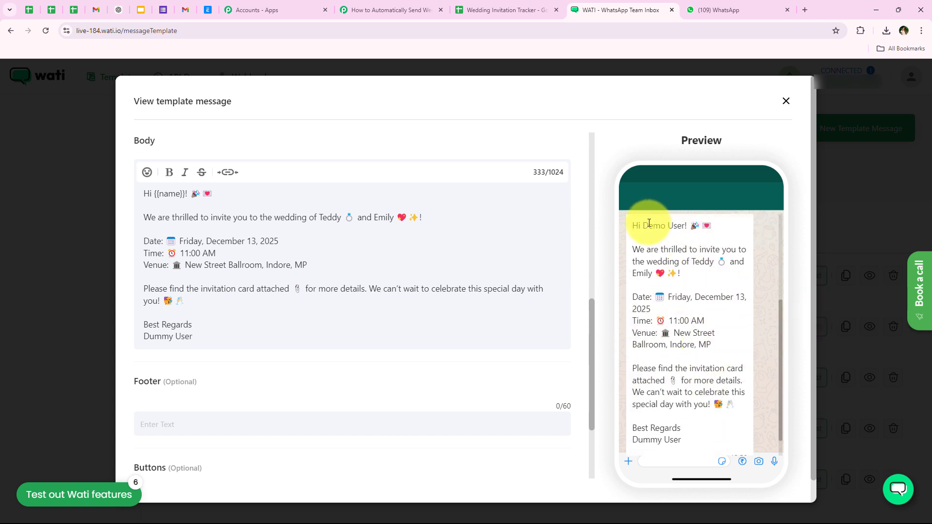
drag(645, 223, 685, 266)
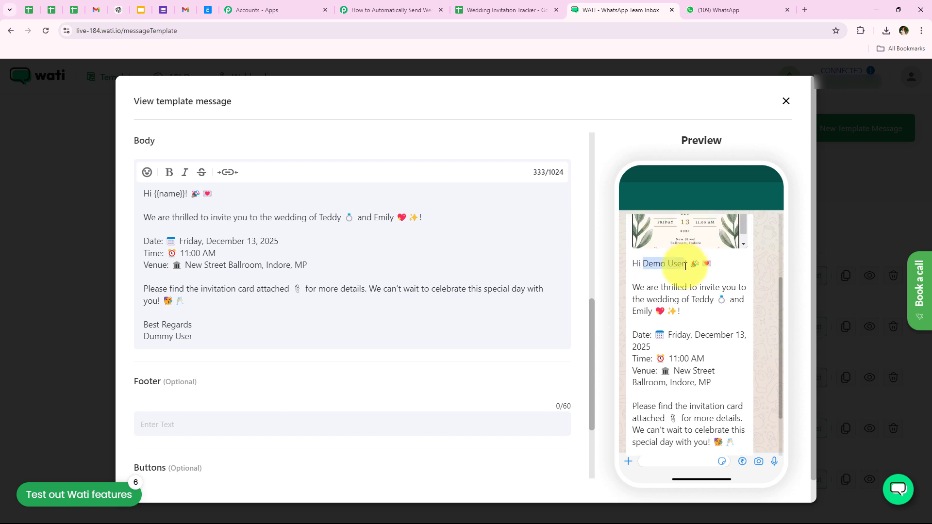
click(662, 307)
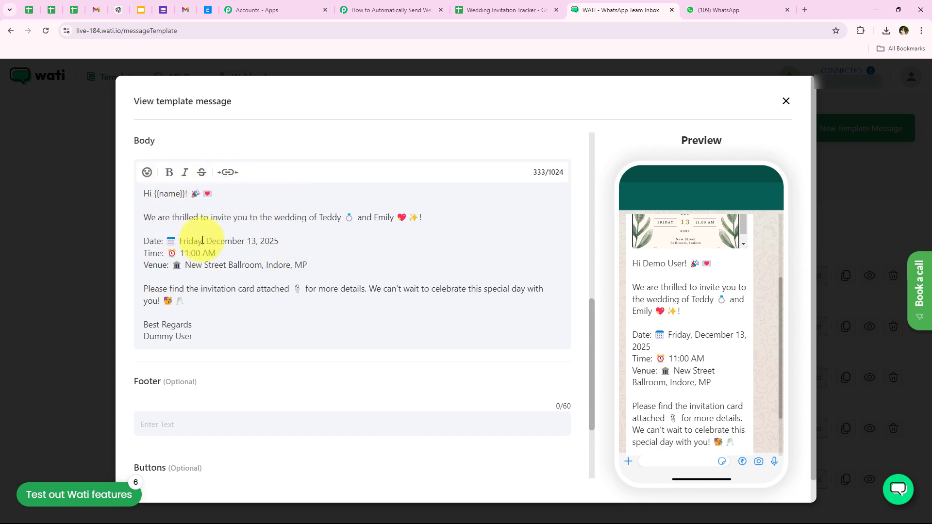
click(475, 9)
scroll(124, 242, up, 4)
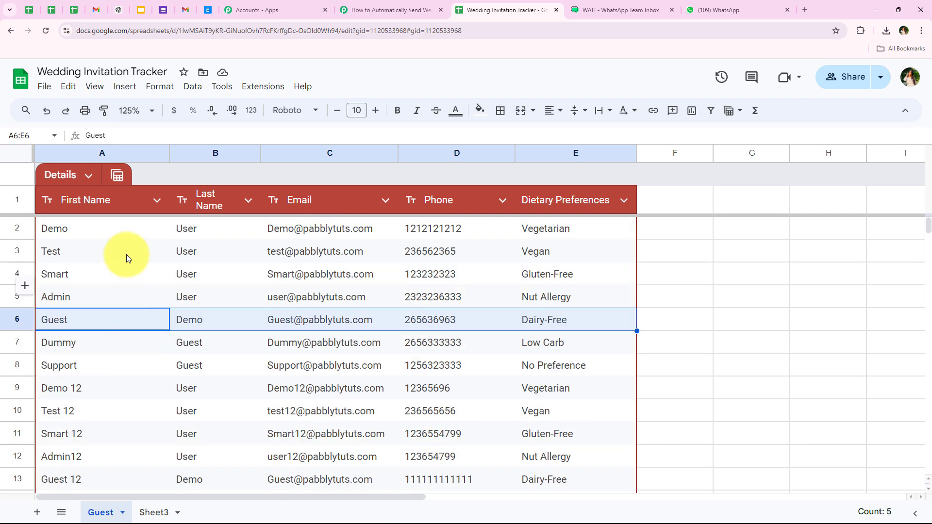
- Point out the Test and Admin guests' first names, then return to the Pabbly WATI action
click(139, 225)
click(78, 257)
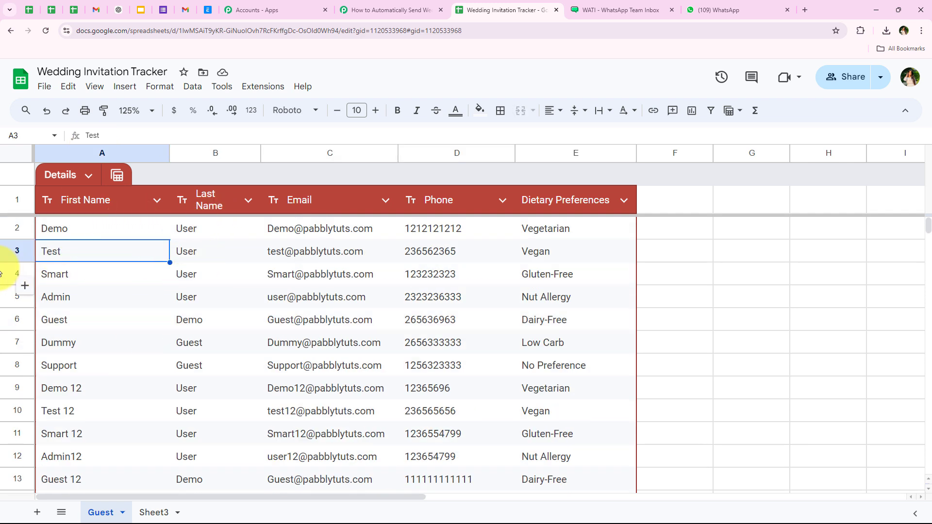
click(68, 298)
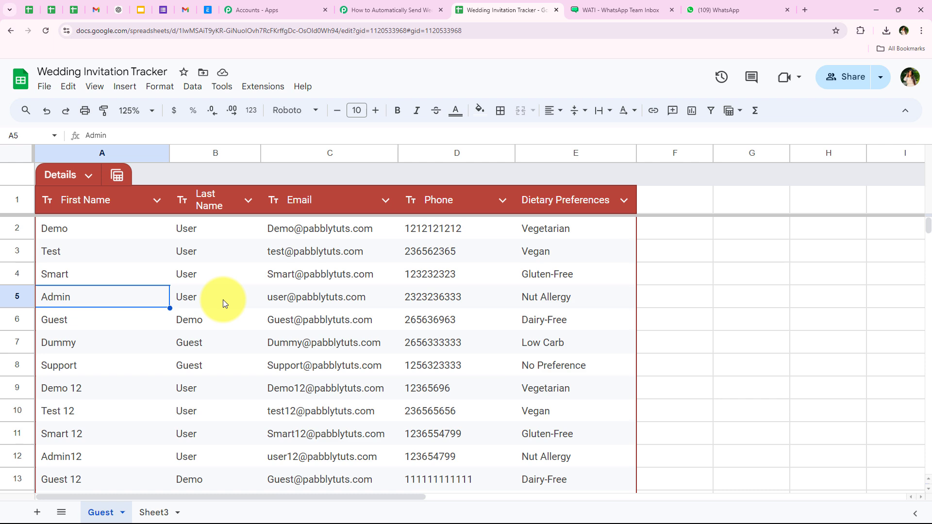
click(383, 10)
click(624, 10)
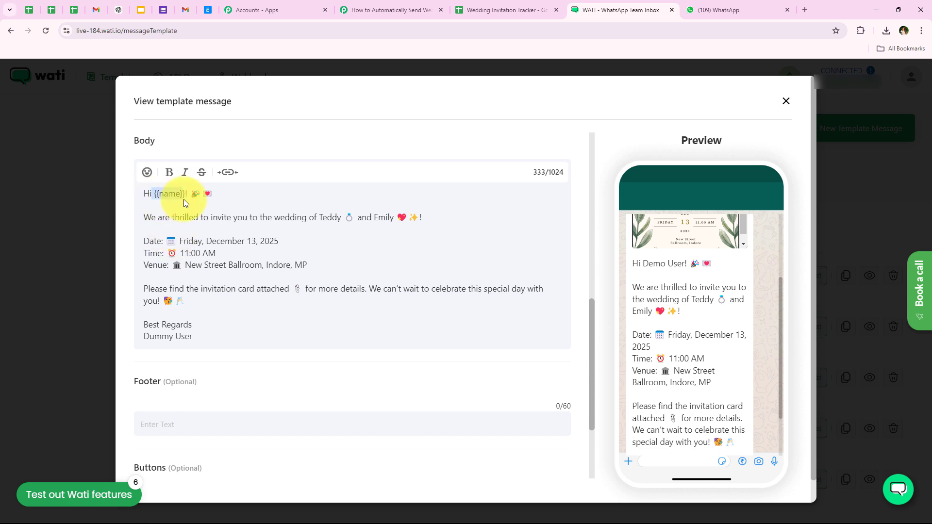
click(388, 10)
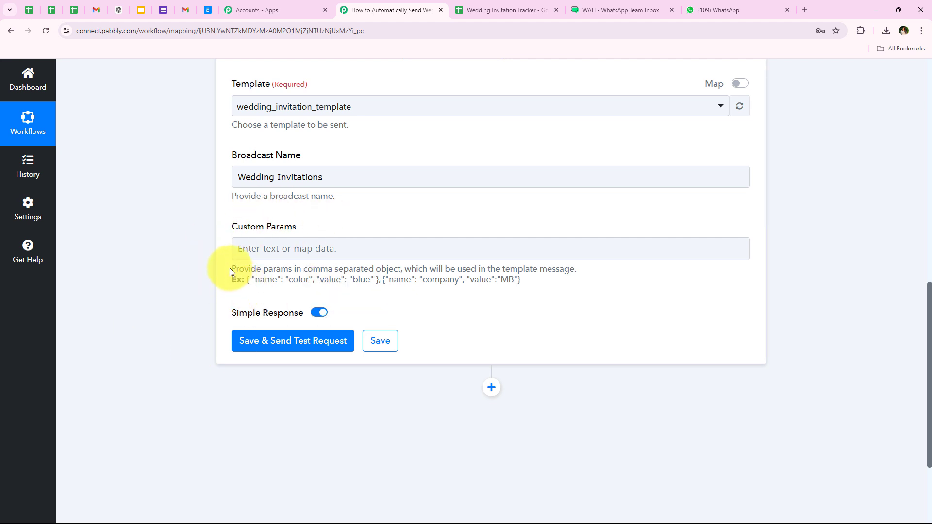
- Copy the example parameter object from the Custom Params help text into the field
drag(230, 271, 381, 274)
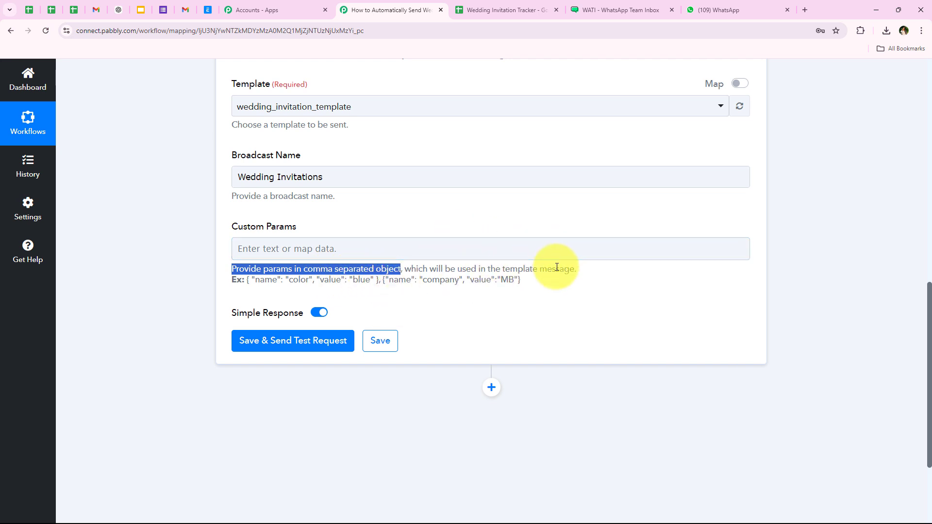
drag(382, 280, 528, 287)
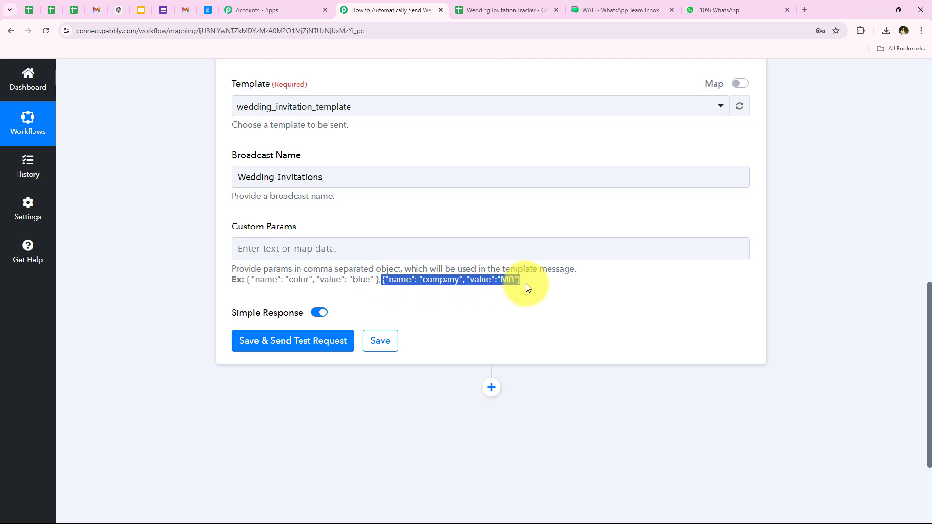
click(297, 251)
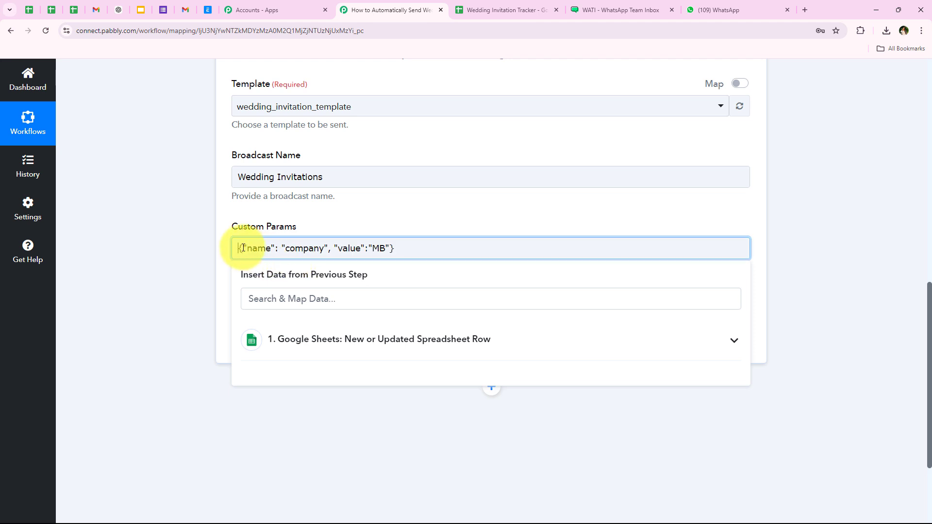
click(236, 244)
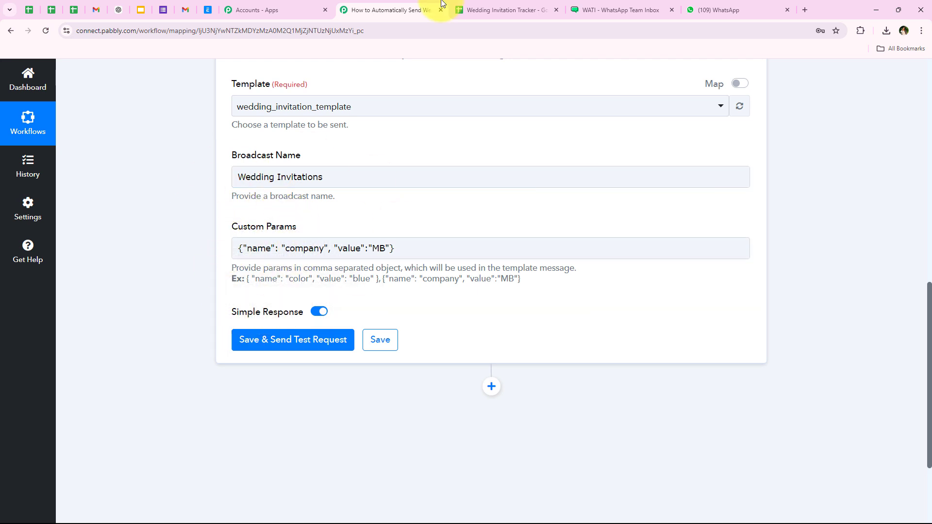
- Confirm the template placeholder is name in WATI, then select 'company' to replace it
click(616, 15)
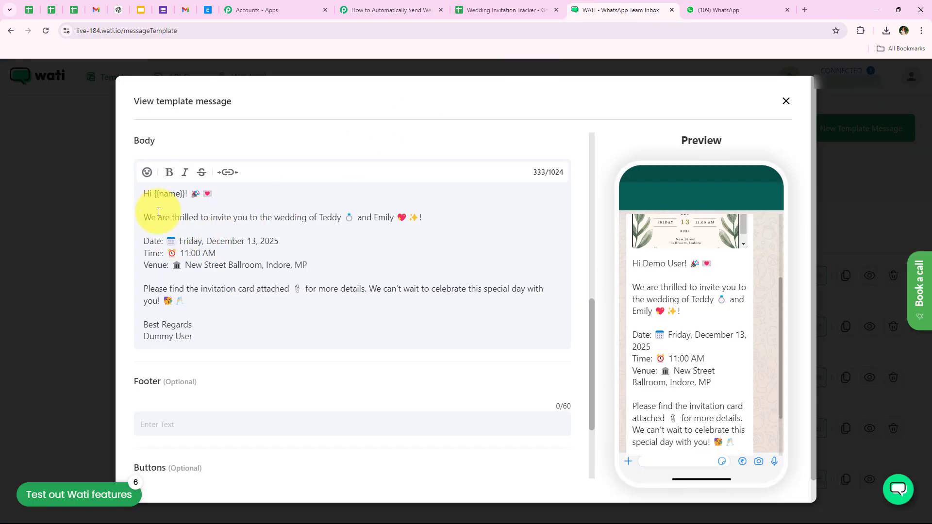
click(393, 10)
click(323, 249)
double_click(322, 248)
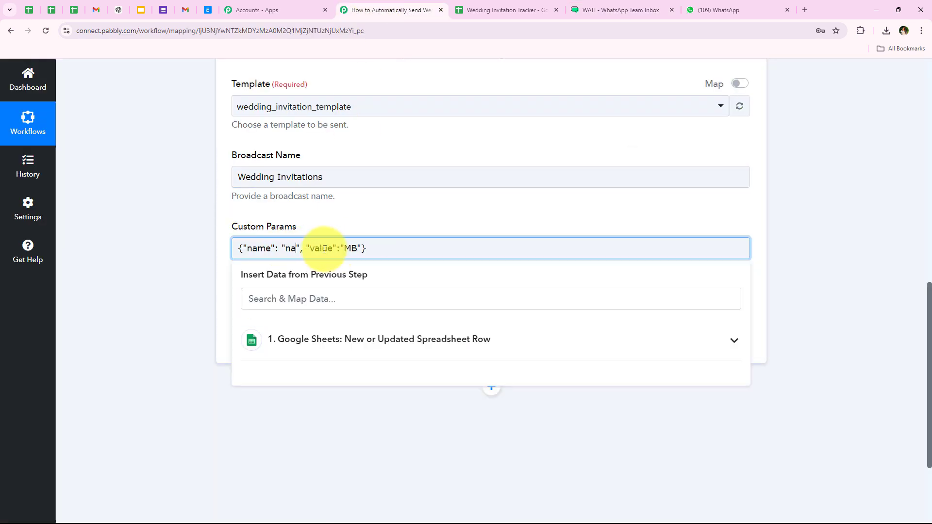
- Replace the MB value with the sheet's '1. First Name' and '1. Last Name' fields
click(199, 201)
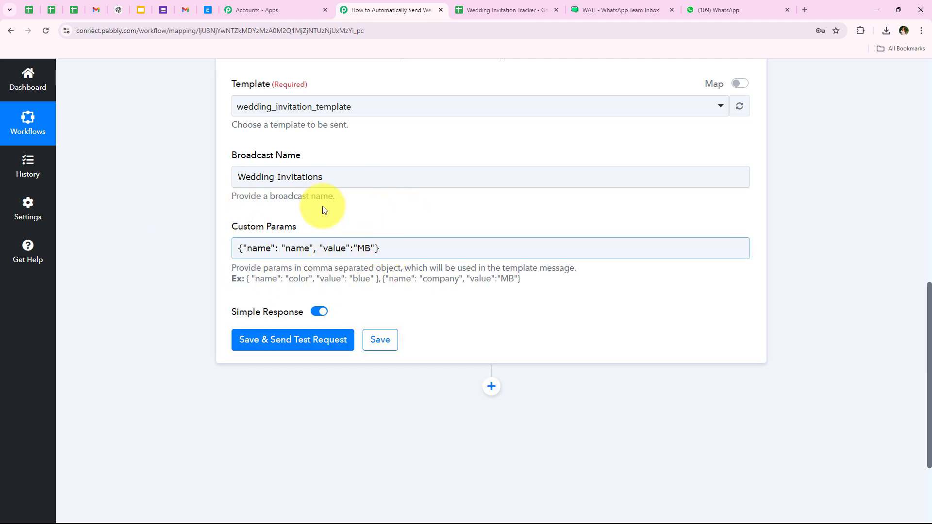
click(364, 248)
double_click(367, 249)
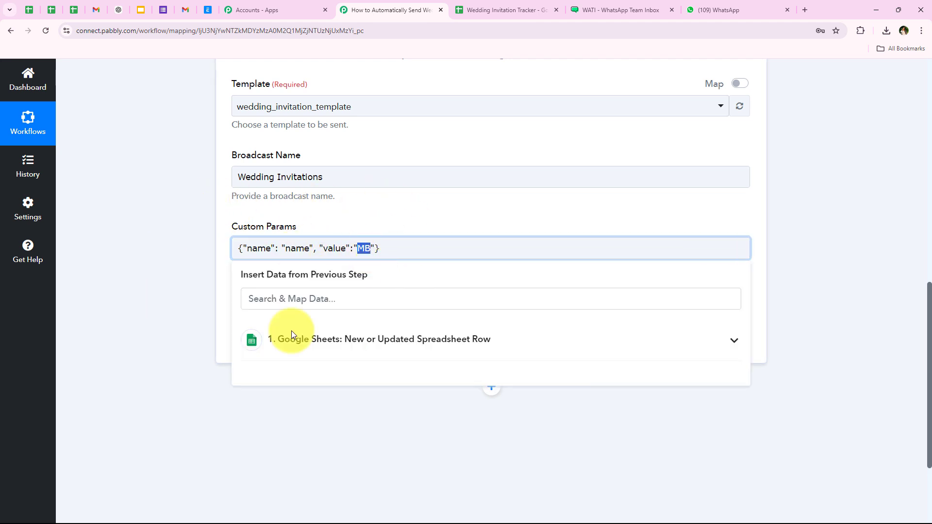
click(350, 309)
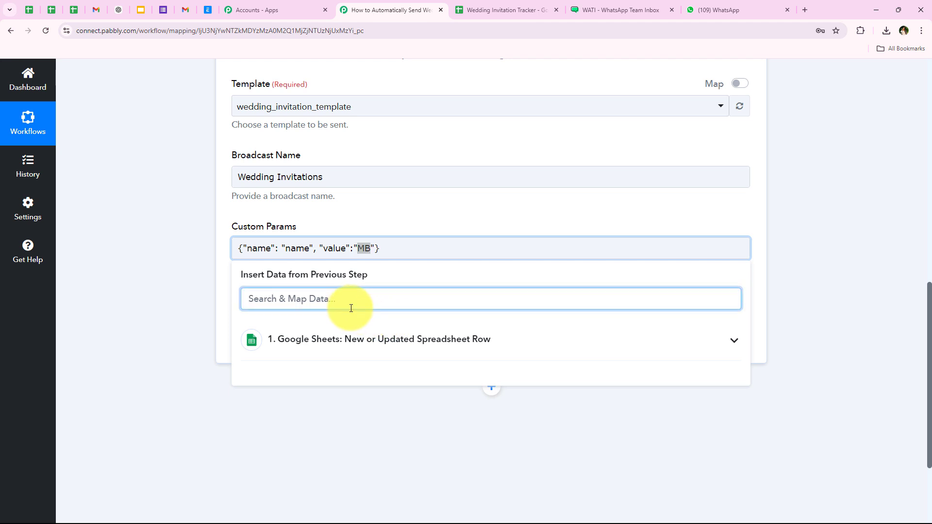
text(name)
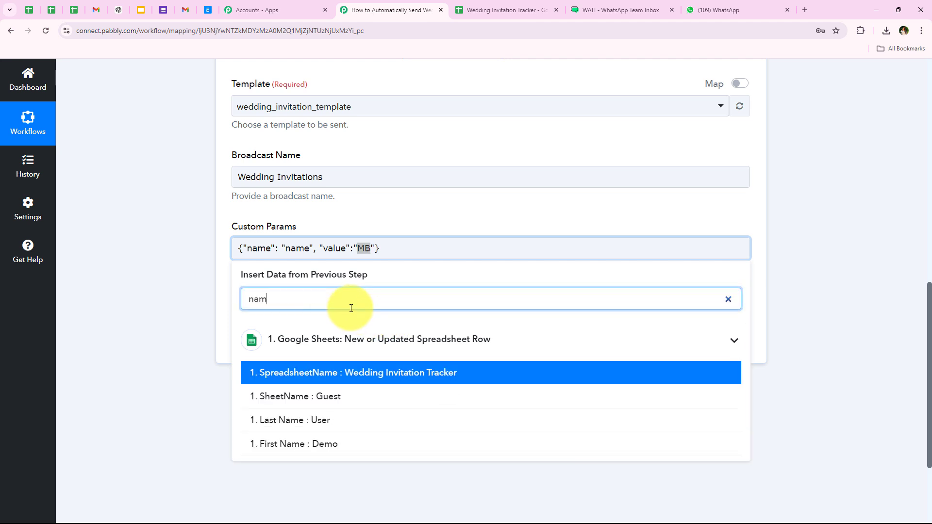
click(341, 452)
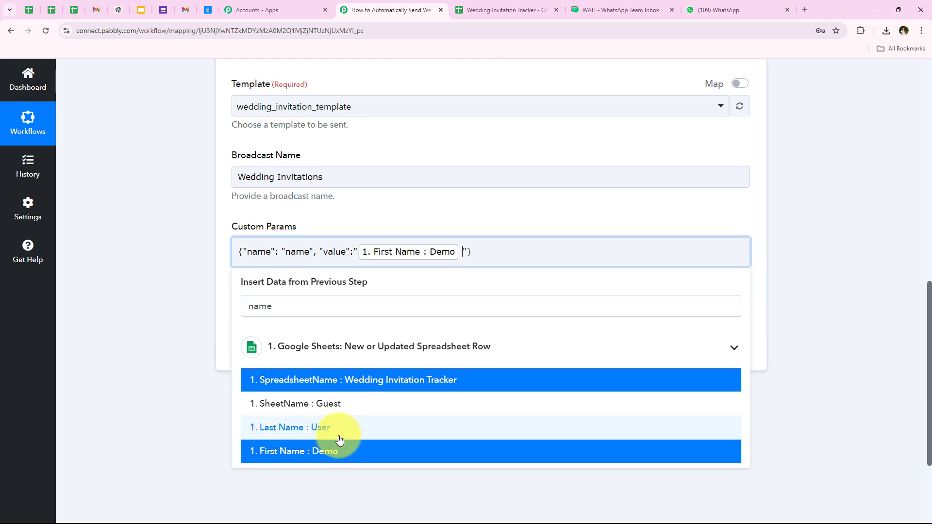
click(339, 437)
click(202, 268)
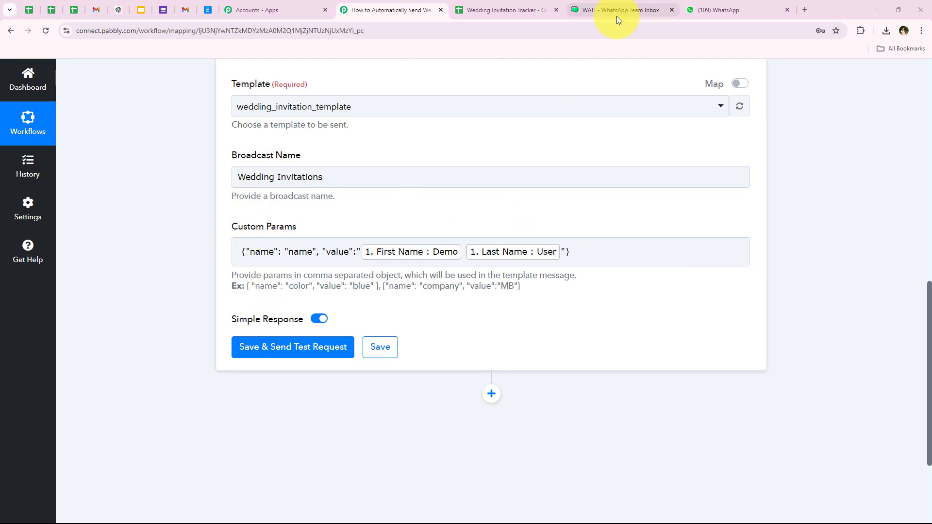
- Recheck the WATI name placeholder and the phone number mapped for WhatsApp
click(571, 10)
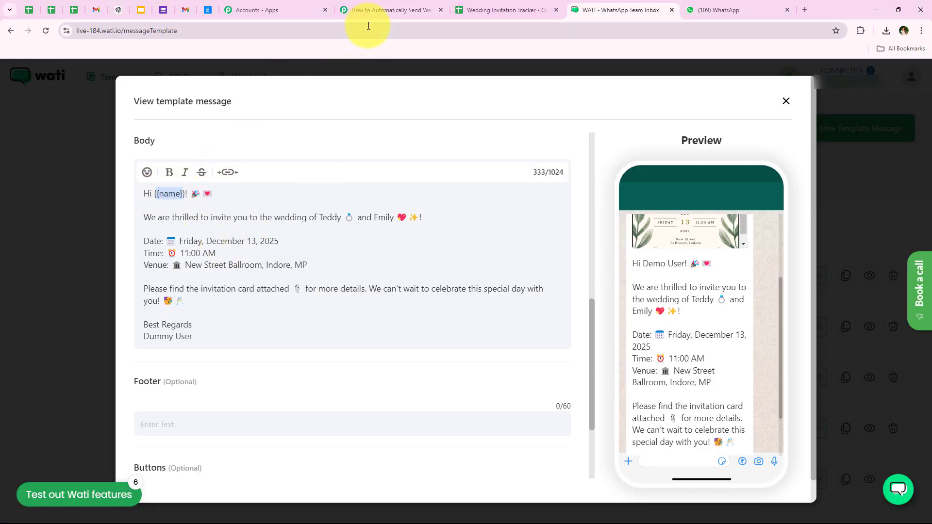
click(383, 15)
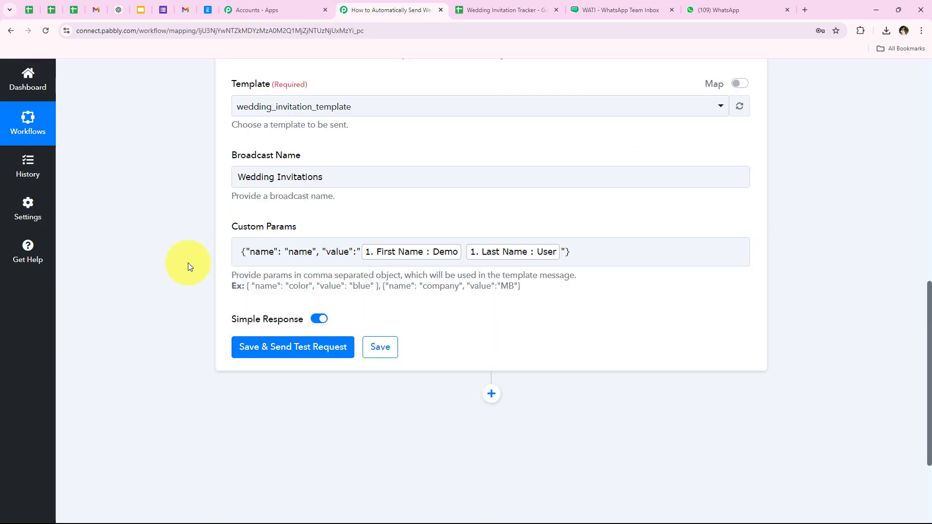
click(593, 253)
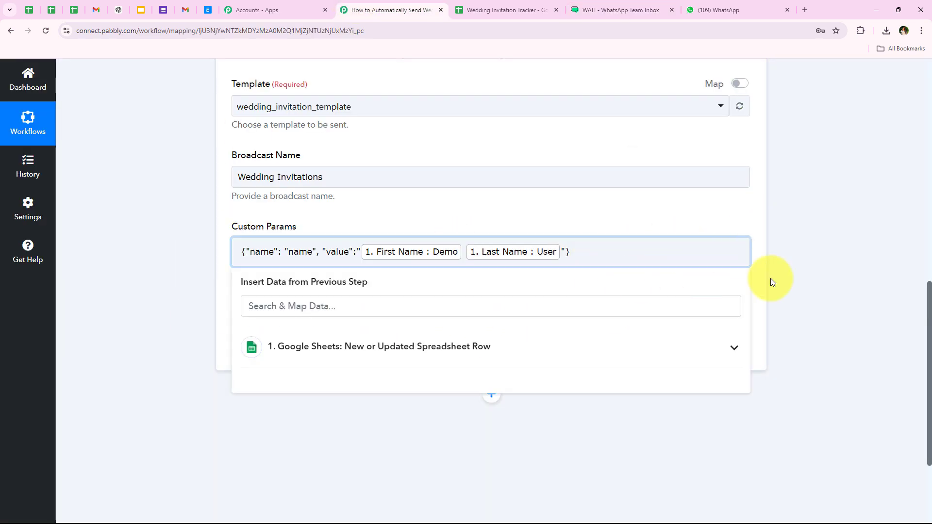
click(789, 283)
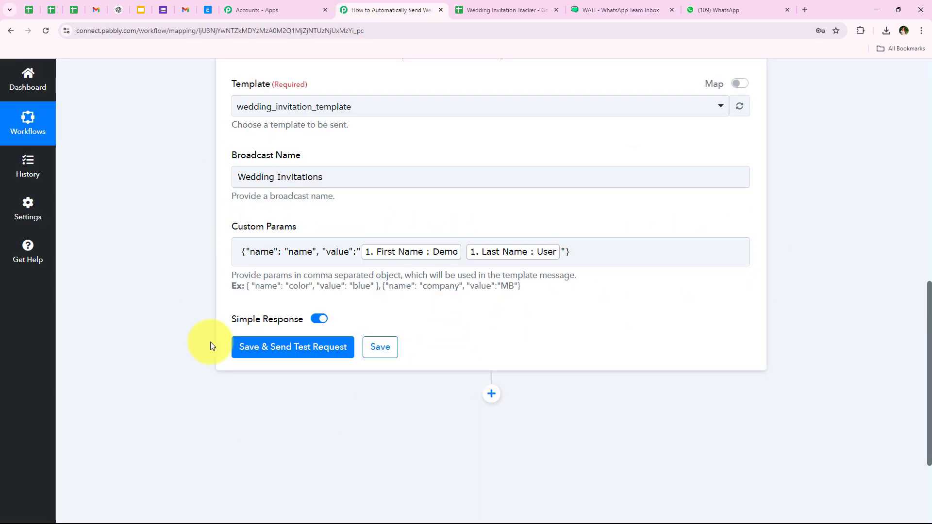
scroll(219, 330, down, 1)
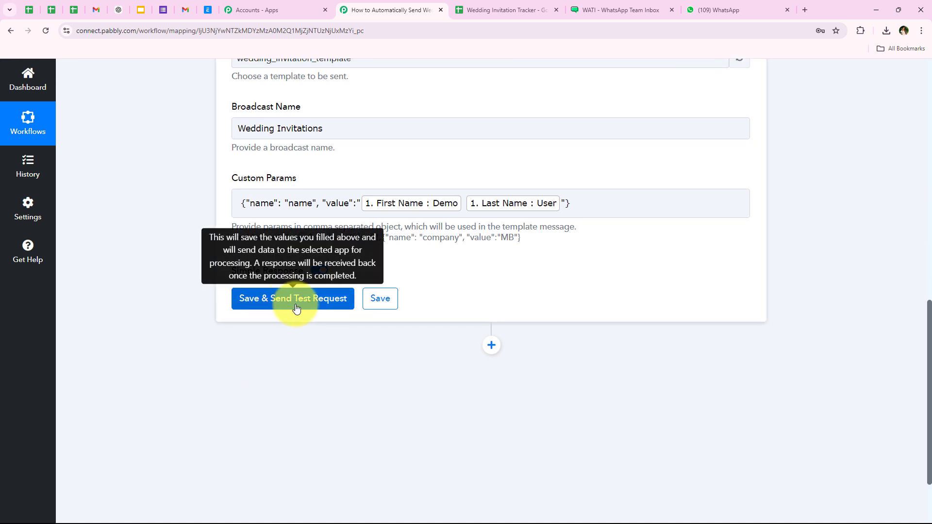
scroll(204, 314, up, 1)
scroll(204, 315, down, 1)
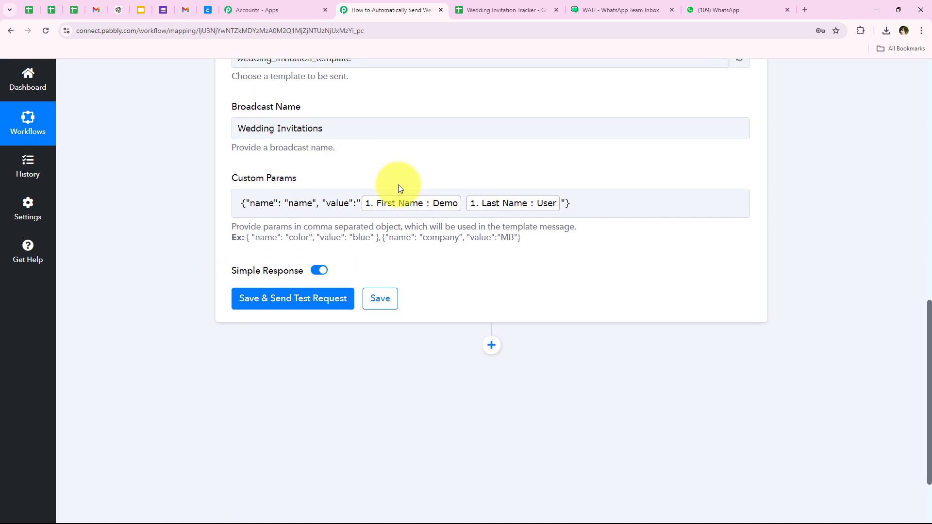
scroll(186, 264, up, 3)
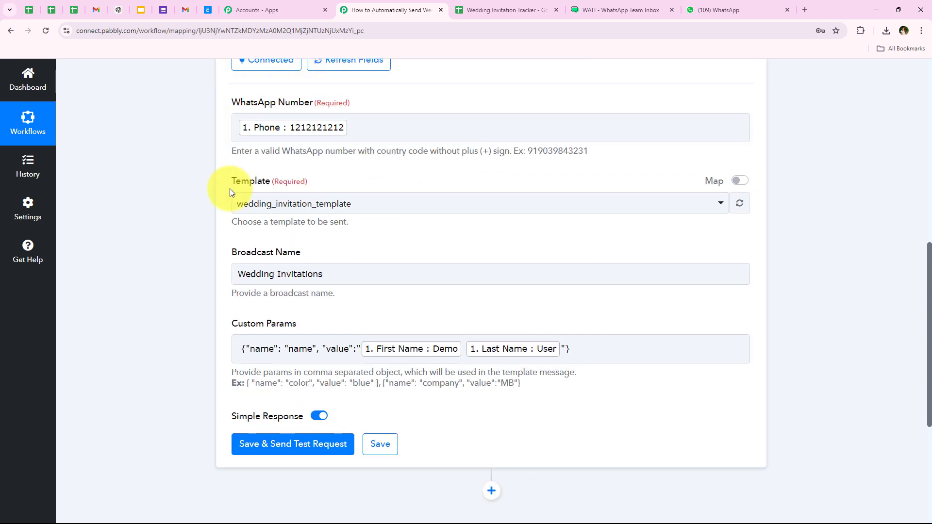
click(374, 130)
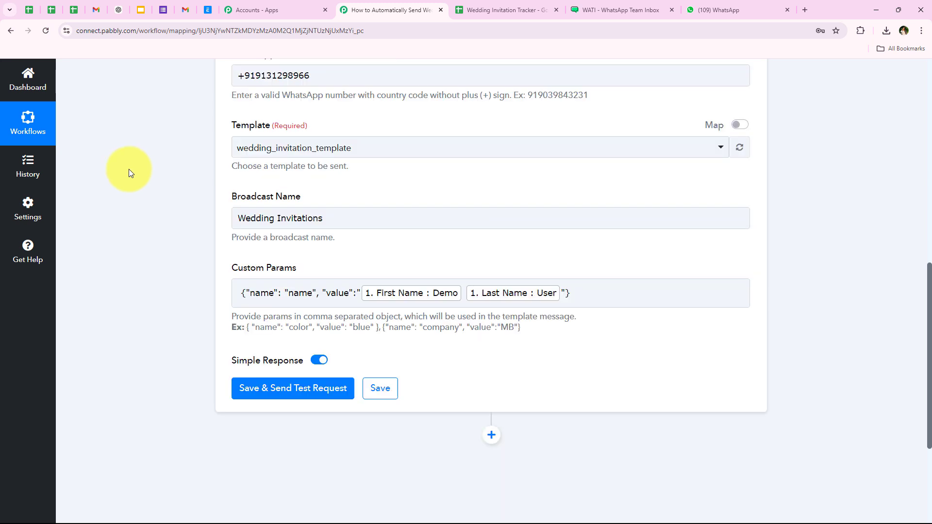
scroll(129, 169, down, 1)
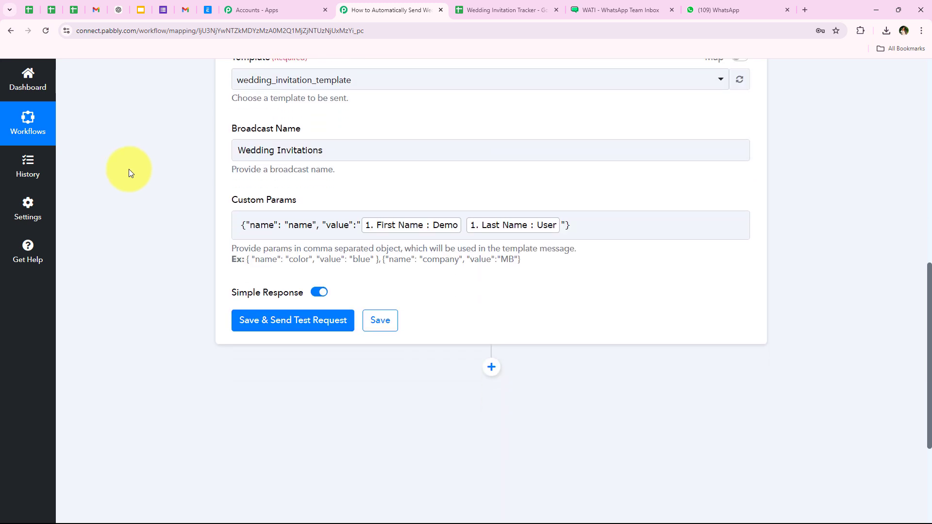
- Save and send a test request, reviewing the response fields, including name value Demo User
click(298, 339)
scroll(94, 323, down, 3)
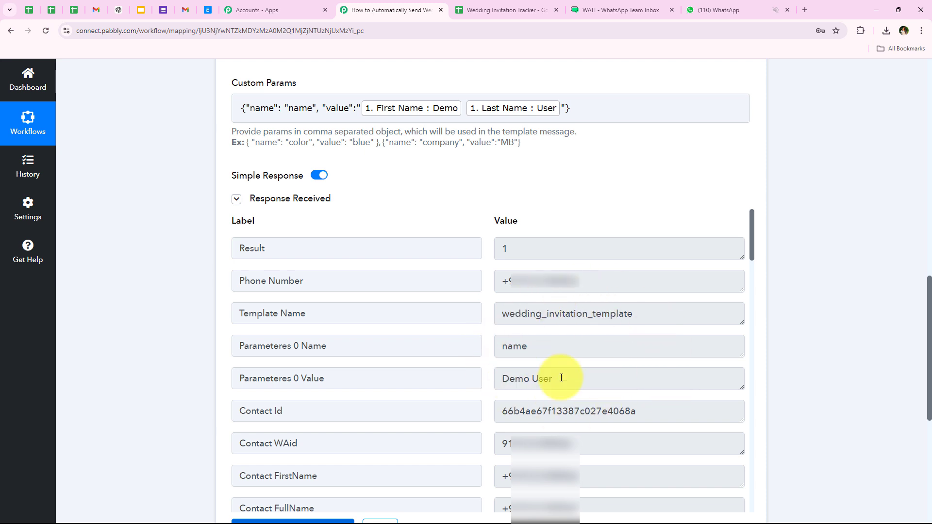
click(603, 285)
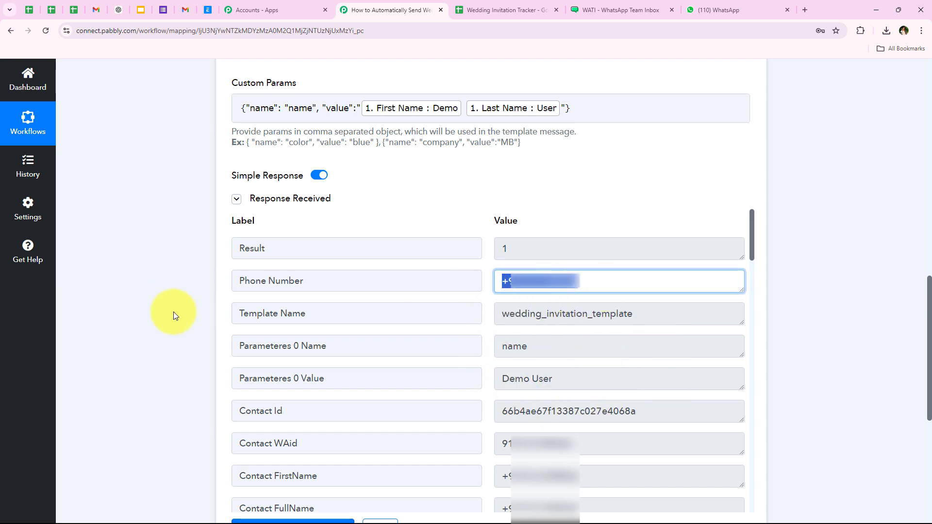
click(188, 356)
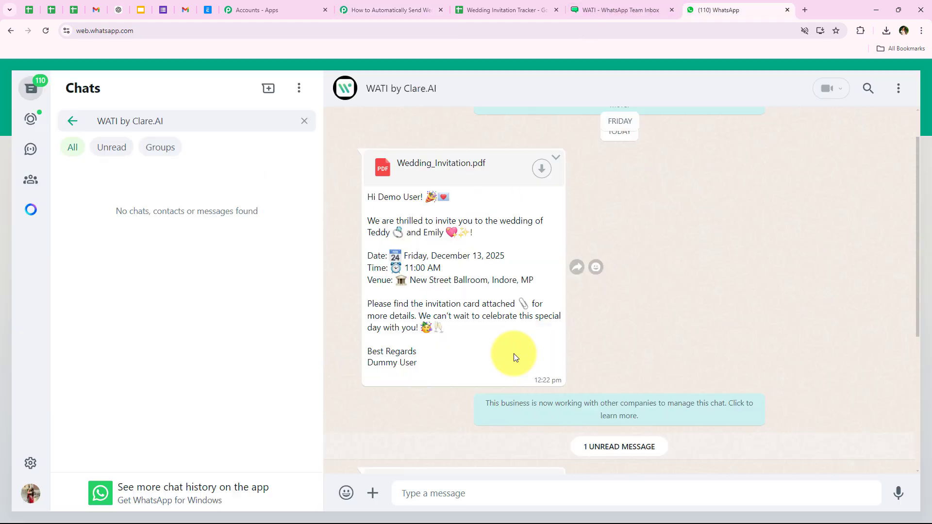
scroll(514, 354, down, 5)
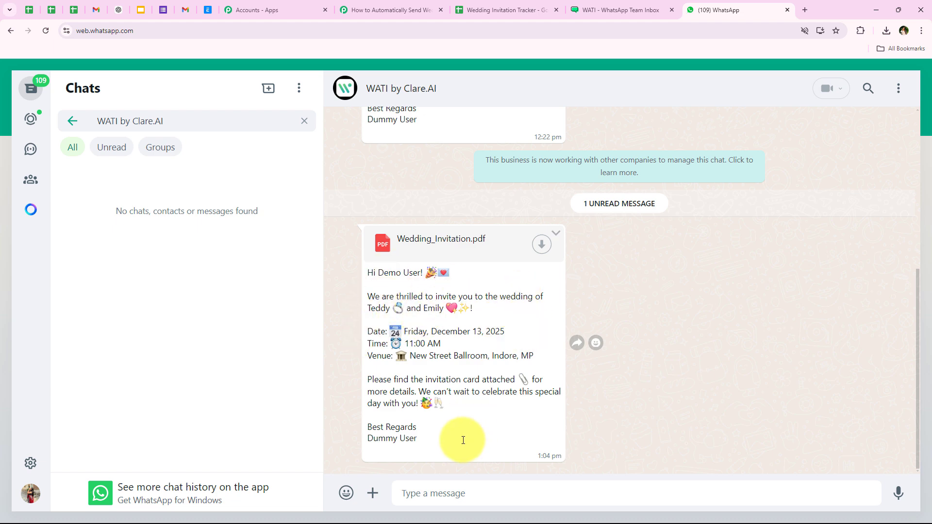
- Download Wedding_Invitation.pdf from the WhatsApp chat and open it from Chrome downloads
click(541, 244)
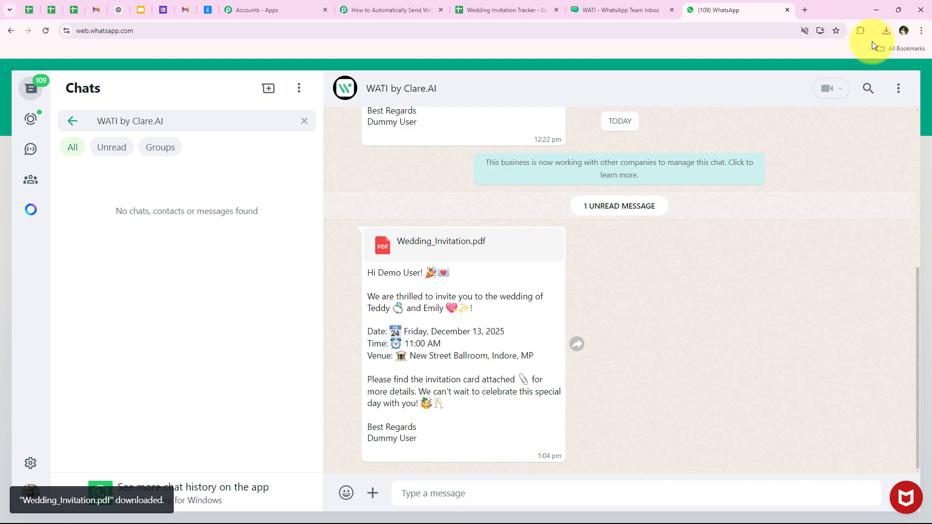
click(886, 31)
click(805, 77)
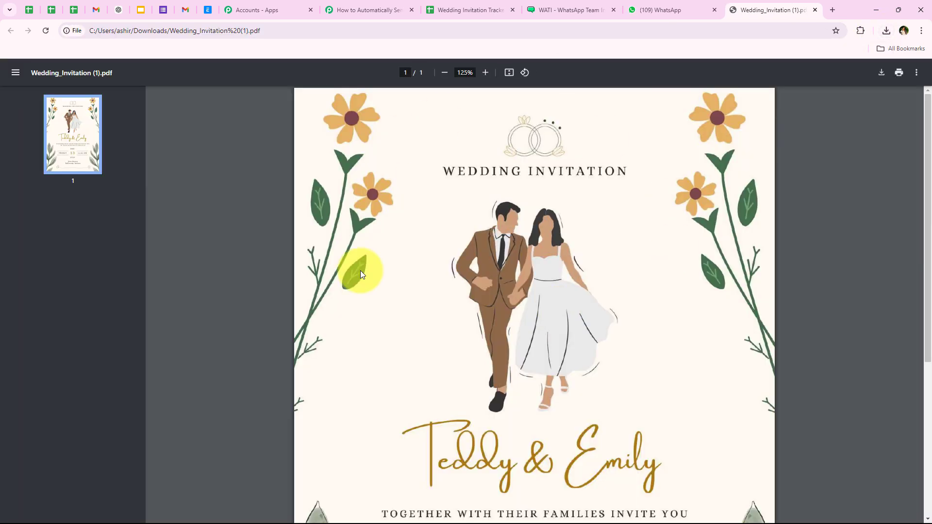
scroll(488, 291, down, 4)
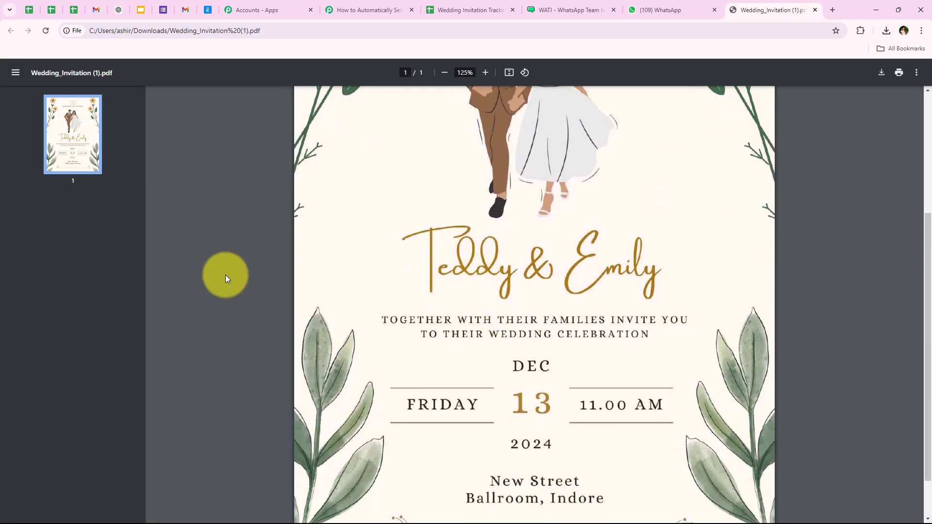
scroll(496, 217, up, 5)
- Compare with the WATI template and confirm the guest's name appears in the greeting
click(551, 10)
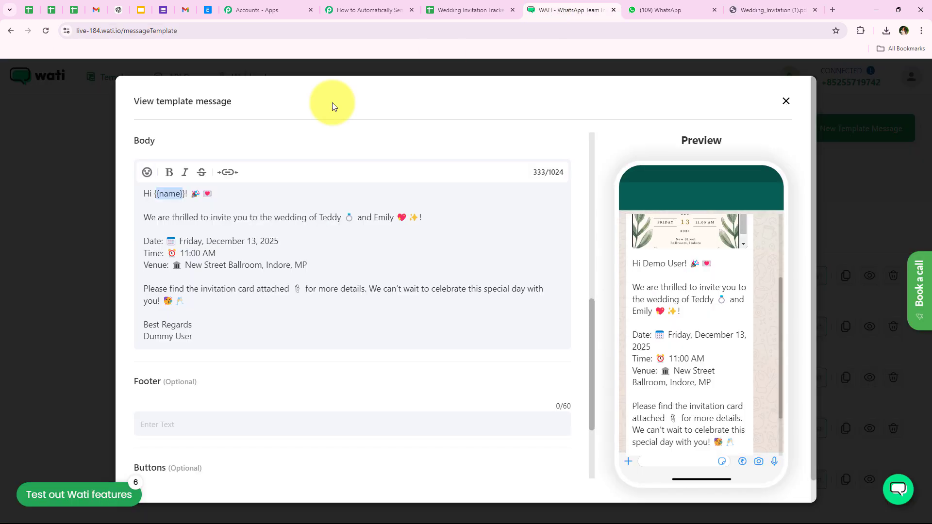
scroll(697, 240, up, 3)
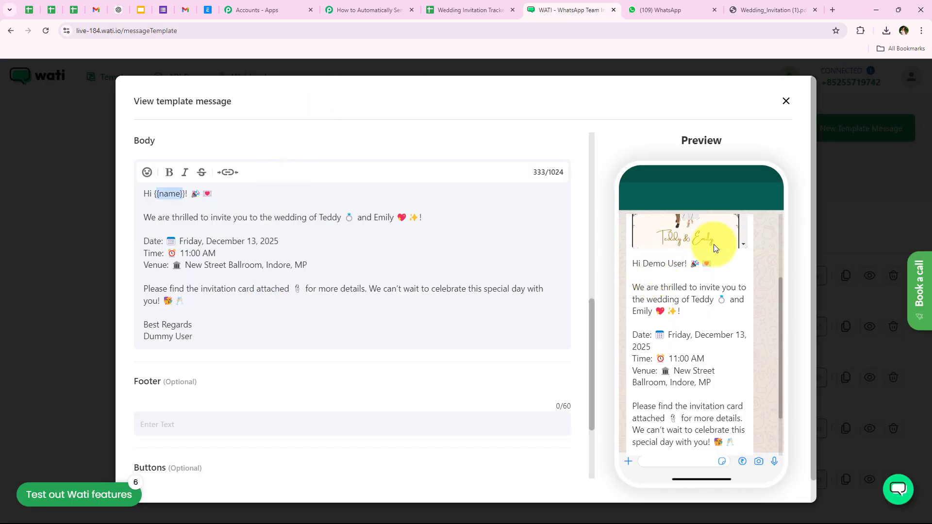
click(682, 5)
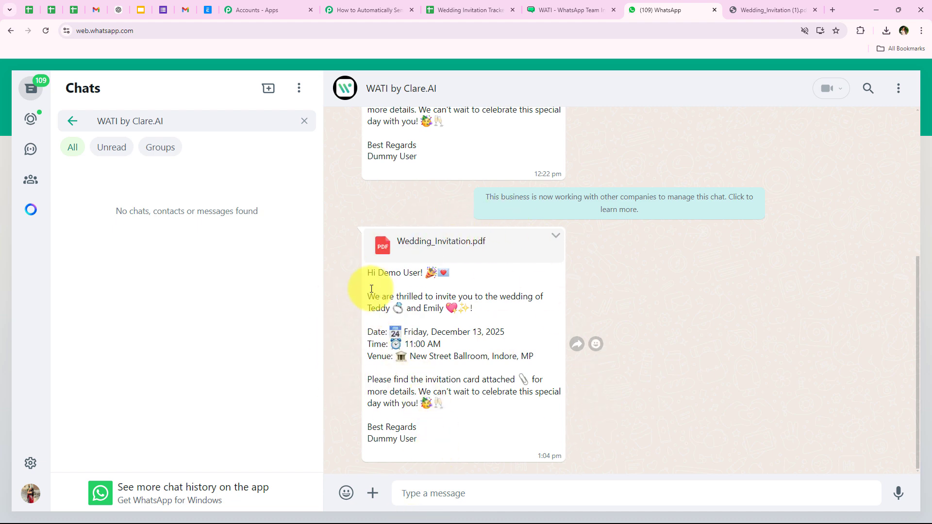
double_click(379, 273)
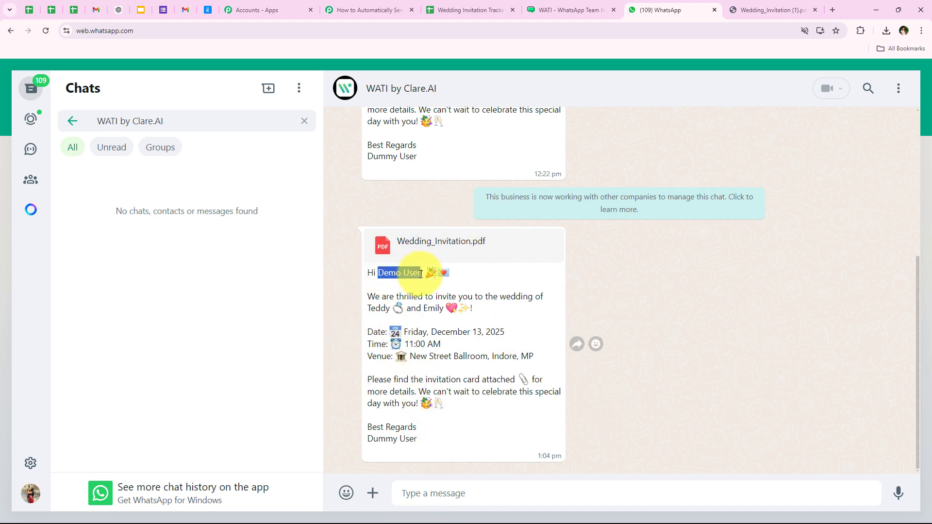
click(367, 10)
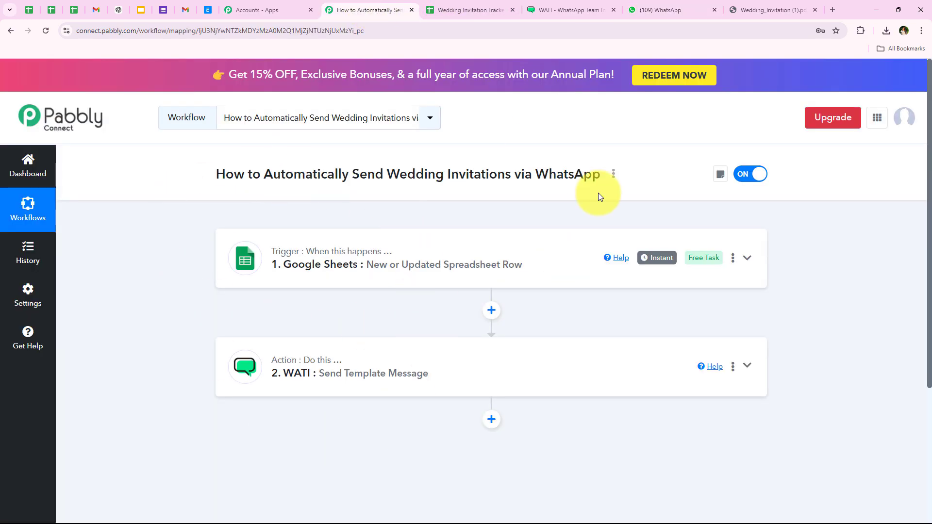
- In the Wedding Invitation Tracker sheet, bring up the Extensions > Pabbly Connect Webhooks submenu
click(462, 10)
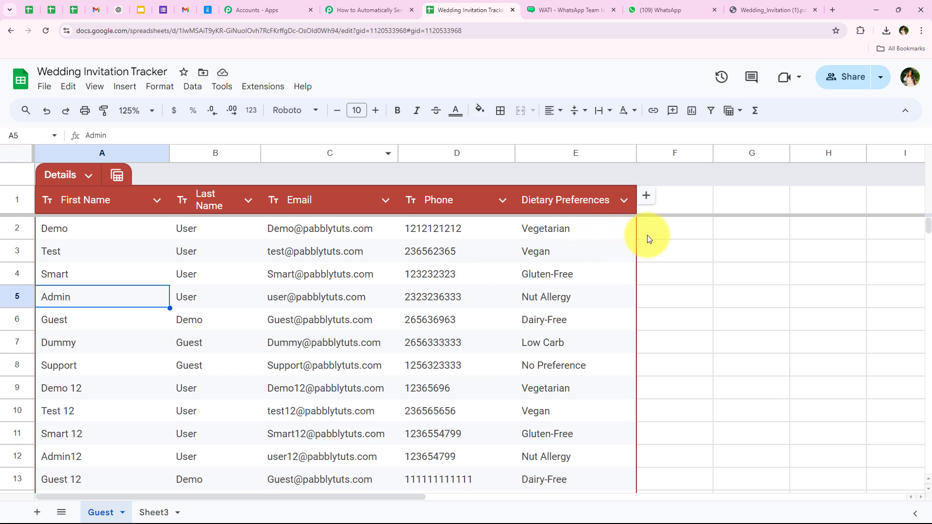
drag(647, 235, 603, 511)
scroll(401, 441, up, 2)
scroll(563, 346, up, 3)
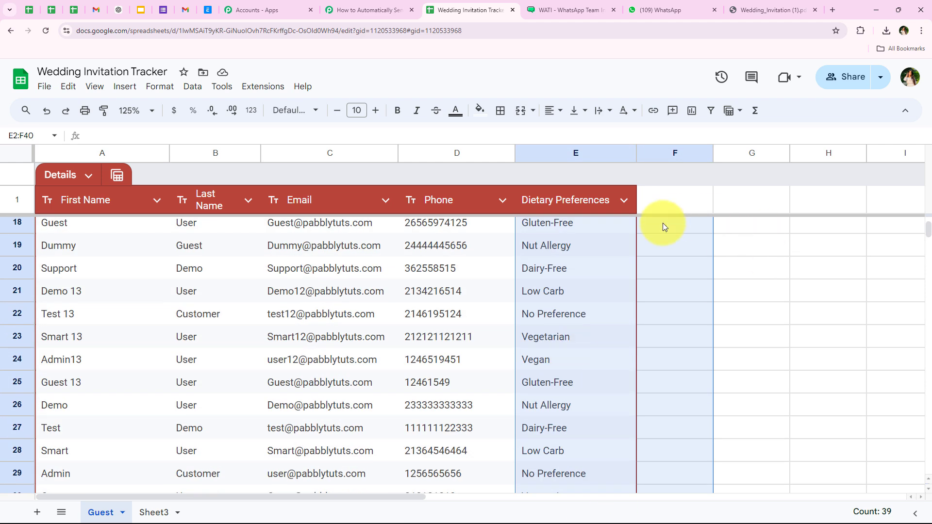
click(662, 224)
scroll(437, 397, up, 7)
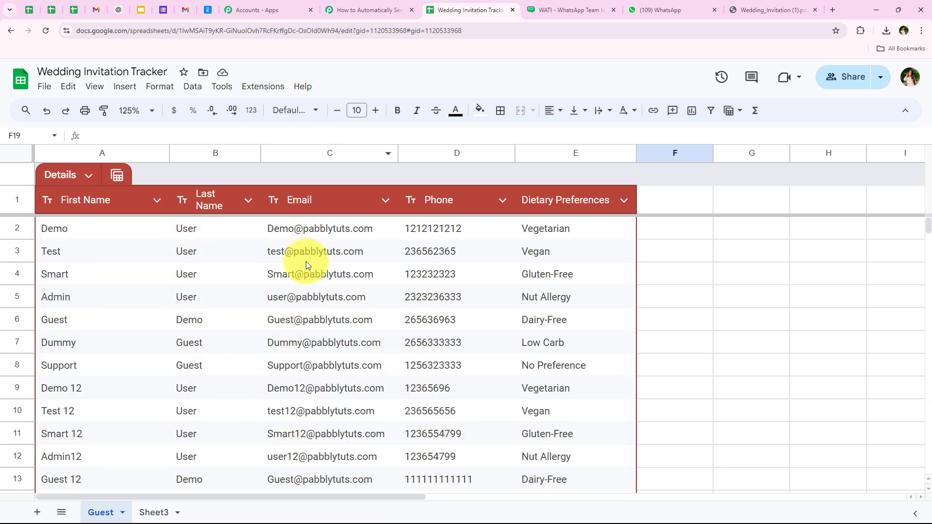
click(264, 88)
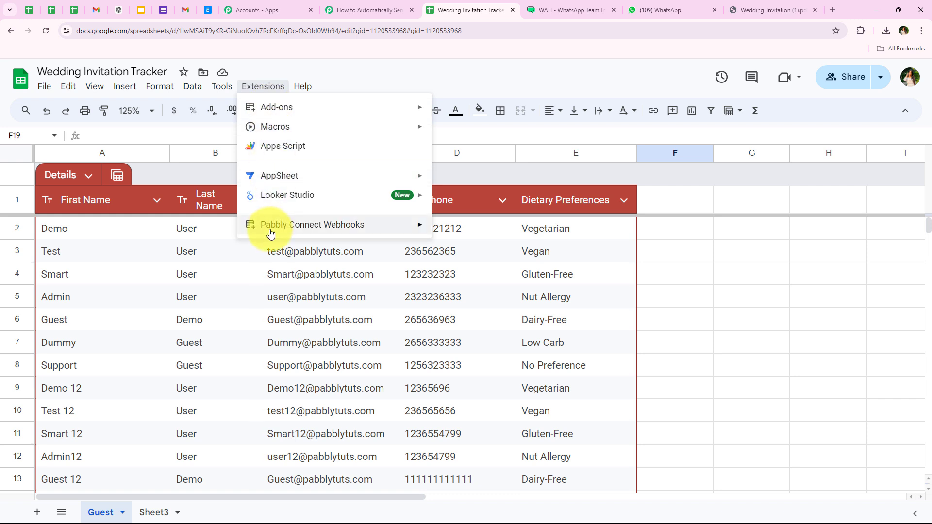
mouse_move(313, 225)
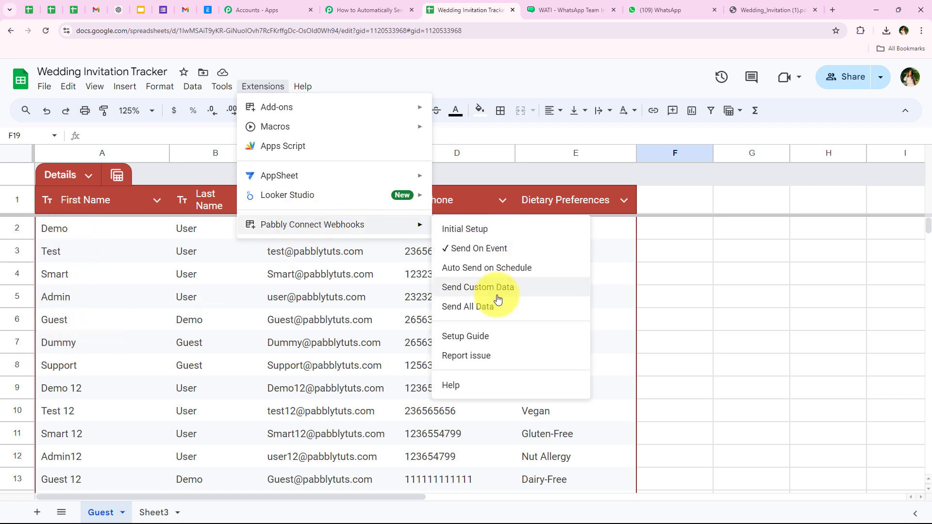
- Choose Send All Data so every guest row goes to the Pabbly Connect webhook
click(473, 307)
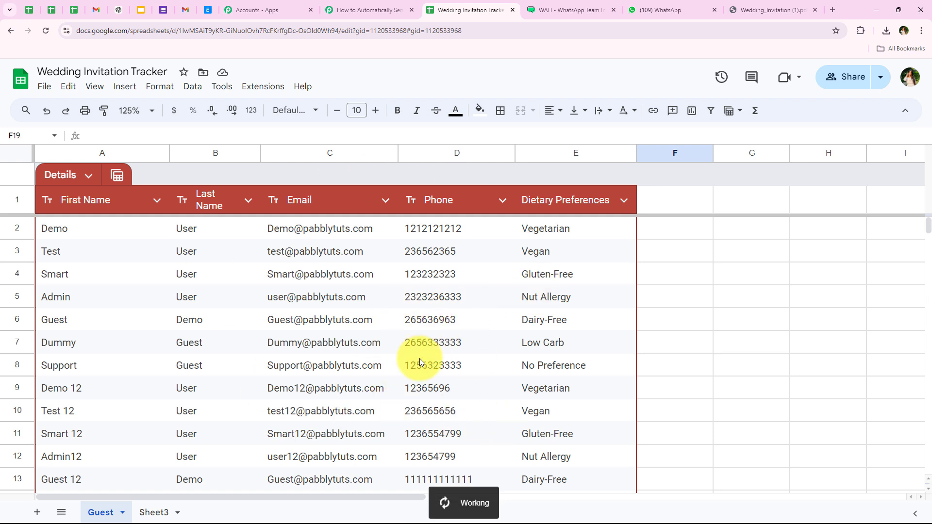
double_click(475, 503)
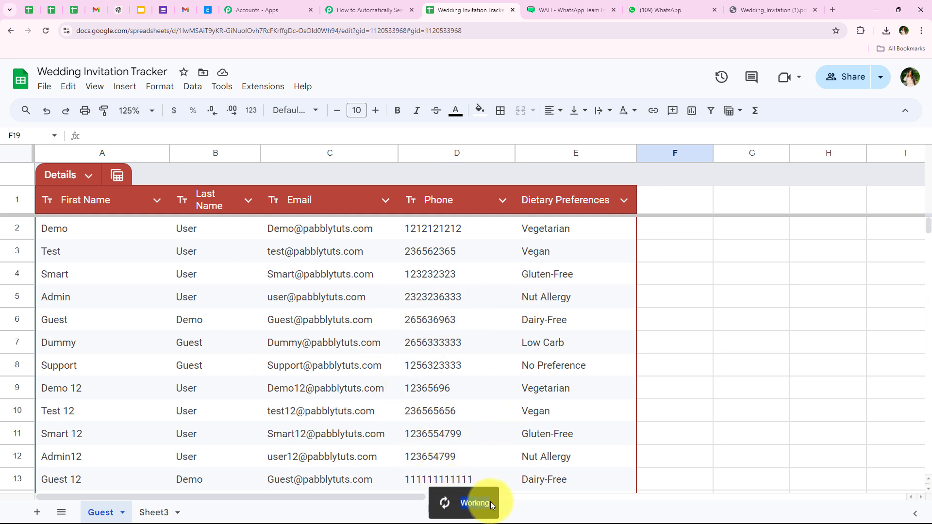
click(422, 340)
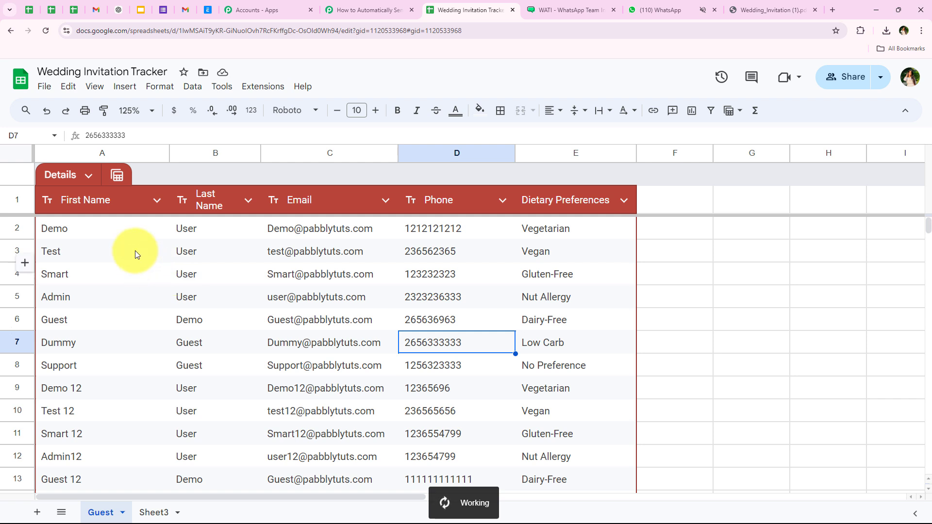
- Point out the guests' first and last names in rows 3–10, such as Test User and Dummy
drag(163, 237, 198, 234)
click(137, 318)
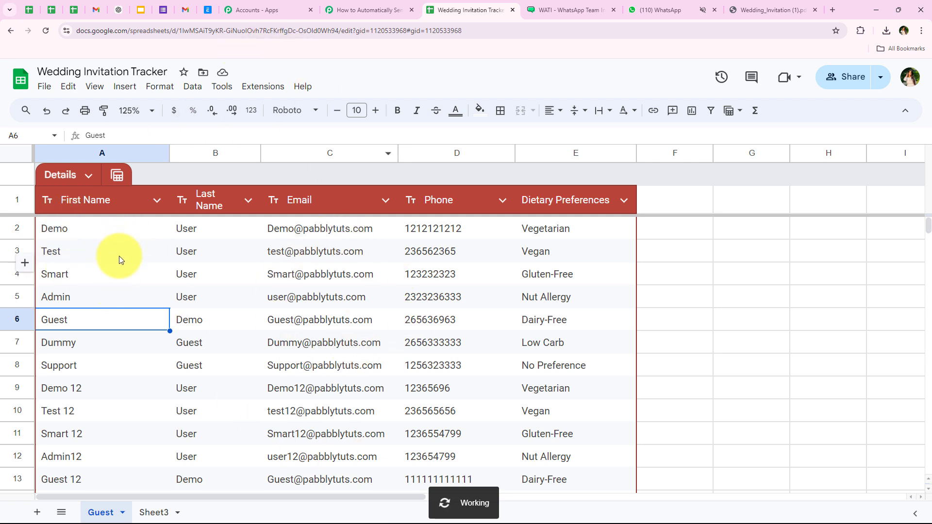
drag(121, 255, 166, 406)
click(192, 350)
click(96, 250)
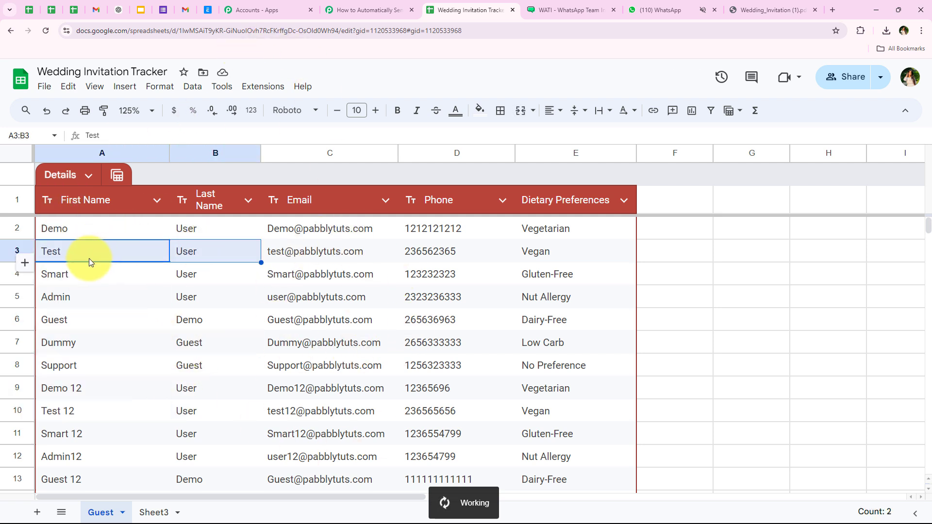
click(156, 275)
click(165, 340)
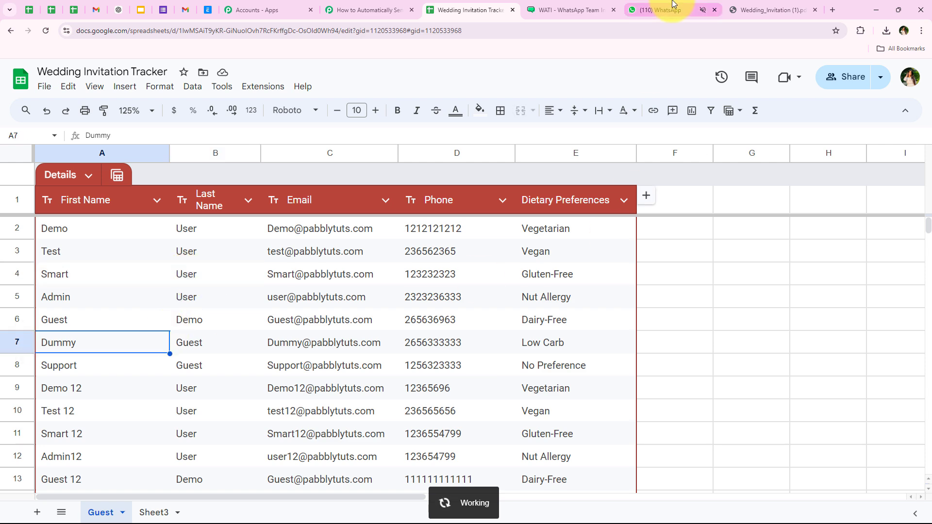
click(672, 7)
- Scroll through the WATI by Clare.AI chat to check the delivered wedding invitations
scroll(441, 290, up, 2)
scroll(441, 288, up, 10)
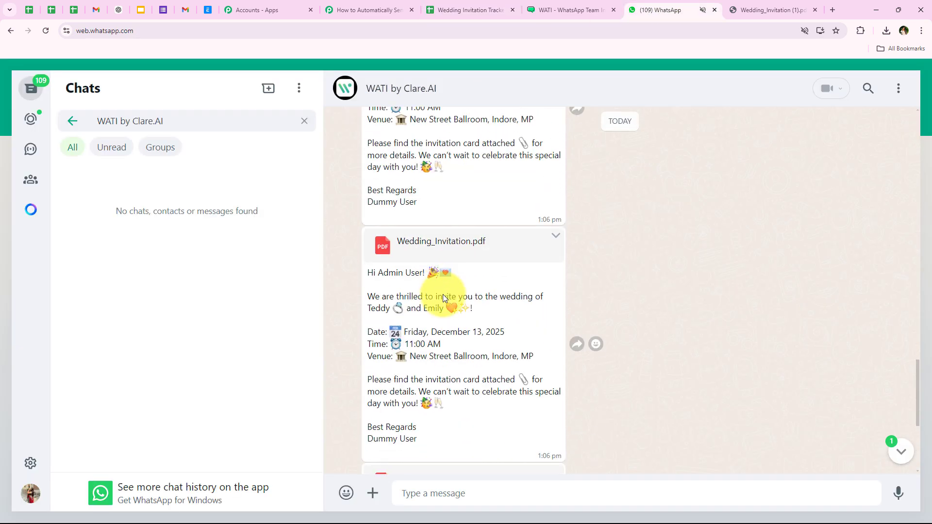
scroll(446, 304, up, 15)
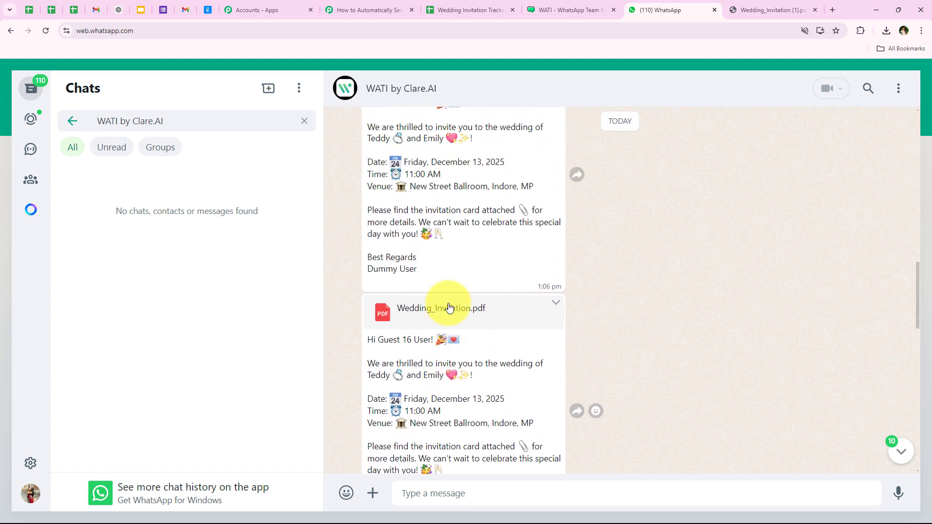
scroll(449, 306, up, 15)
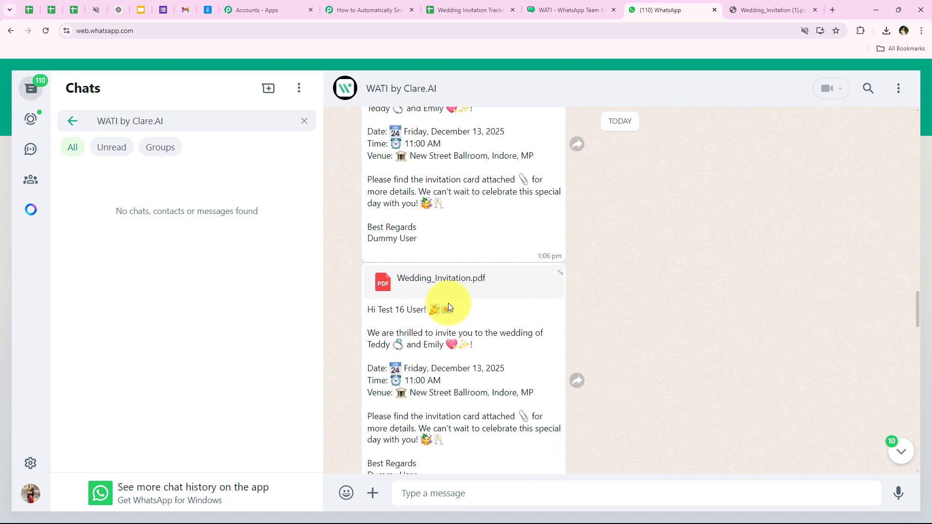
scroll(449, 306, up, 15)
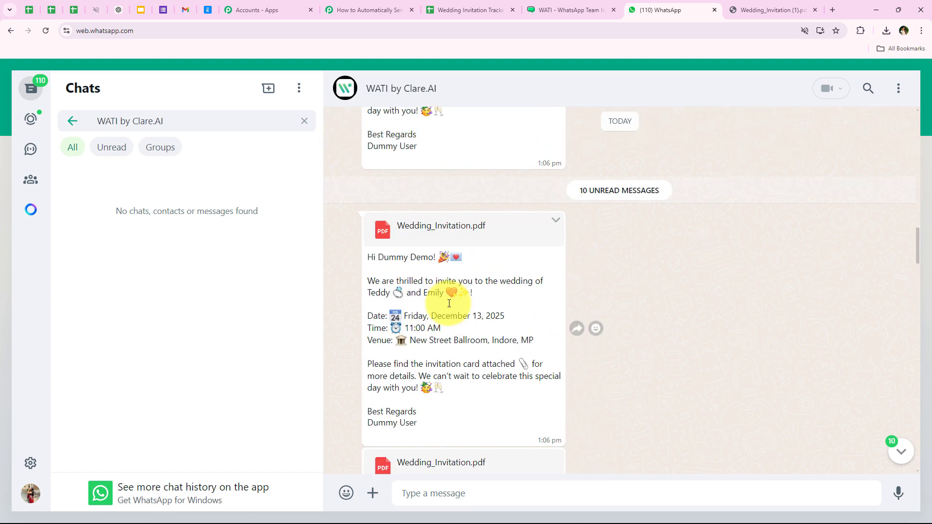
drag(921, 273, 918, 466)
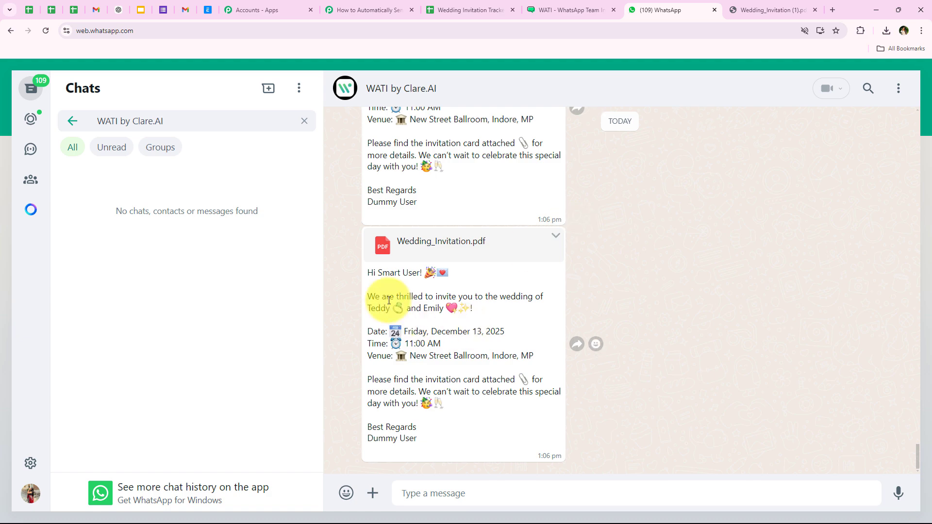
drag(377, 268, 422, 272)
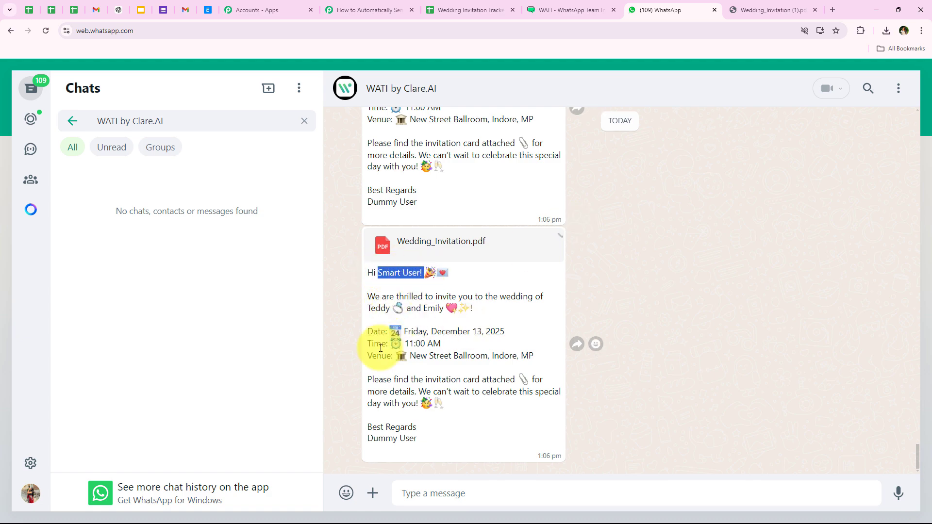
- Check the remaining invitations, then mark the guests' names in the Wedding Invitation Tracker sheet
scroll(383, 335, up, 4)
scroll(396, 245, up, 5)
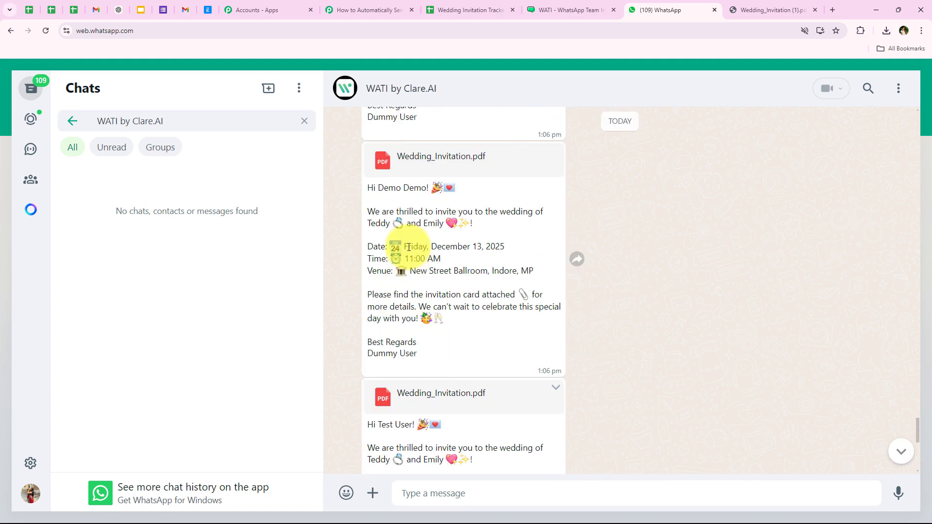
scroll(415, 247, up, 5)
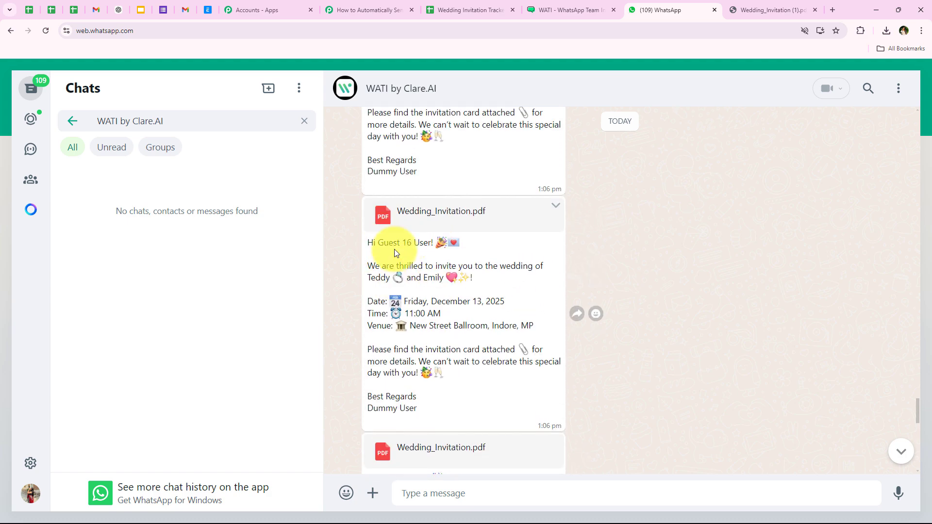
scroll(432, 272, up, 3)
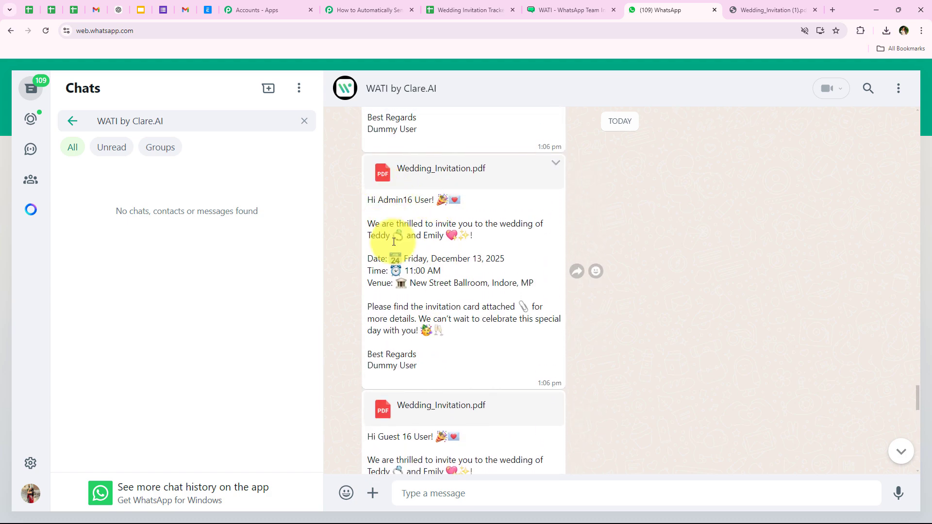
scroll(430, 242, down, 2)
scroll(429, 271, down, 5)
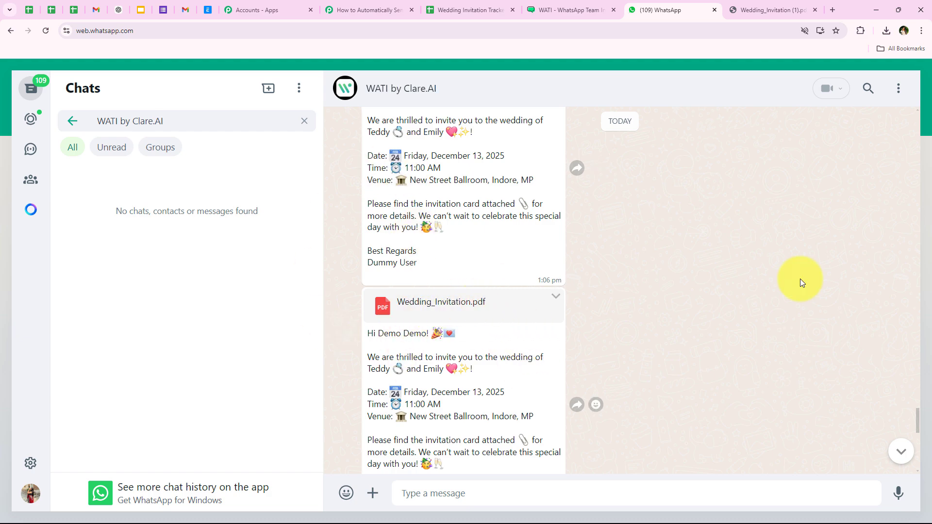
drag(916, 423, 909, 508)
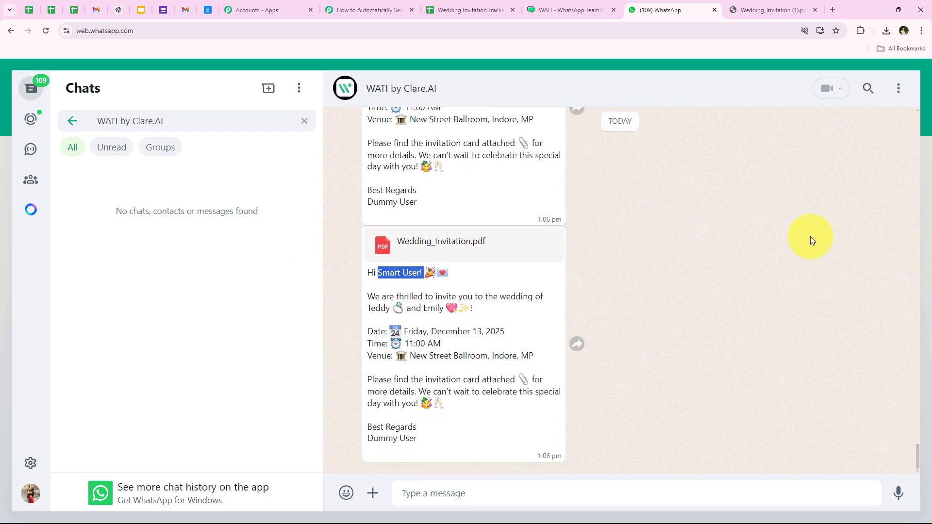
click(451, 10)
drag(174, 233, 163, 490)
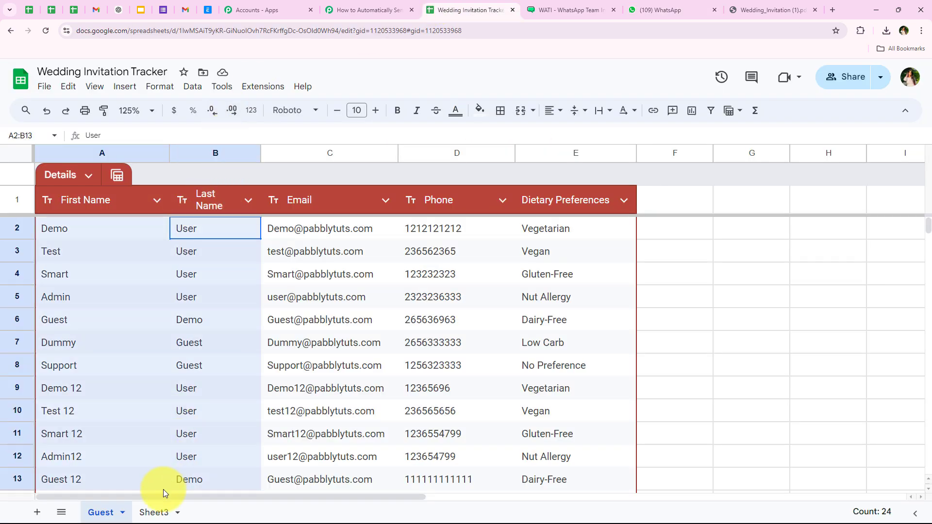
- Scroll down the guest sheet to the first empty row, row 65
click(168, 365)
scroll(254, 360, down, 15)
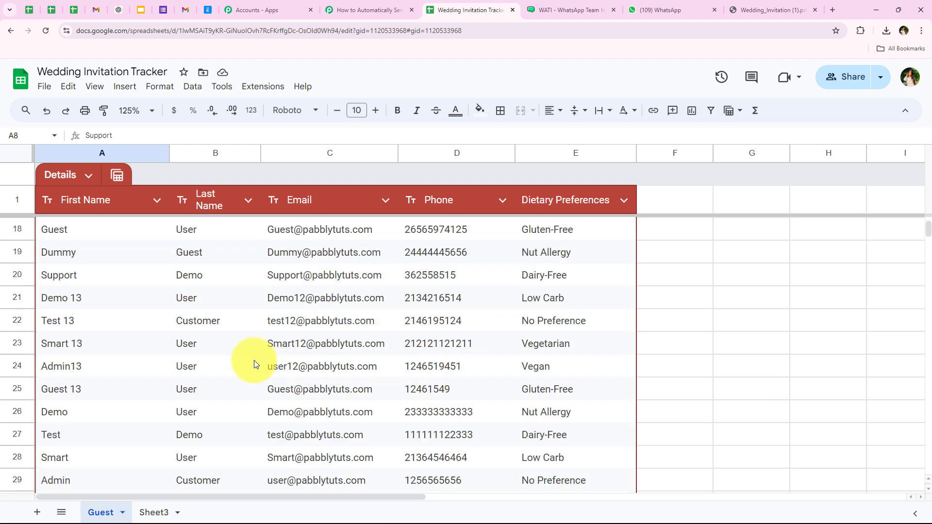
scroll(254, 360, down, 10)
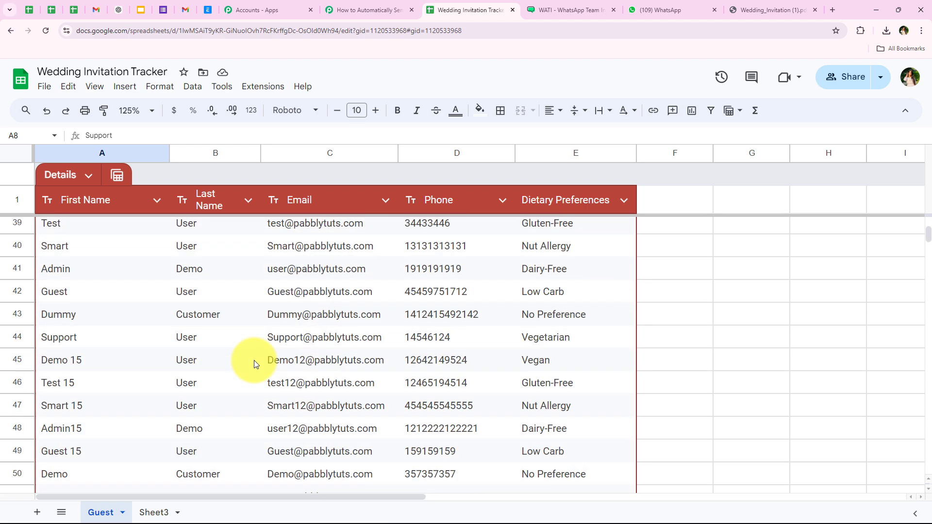
click(74, 398)
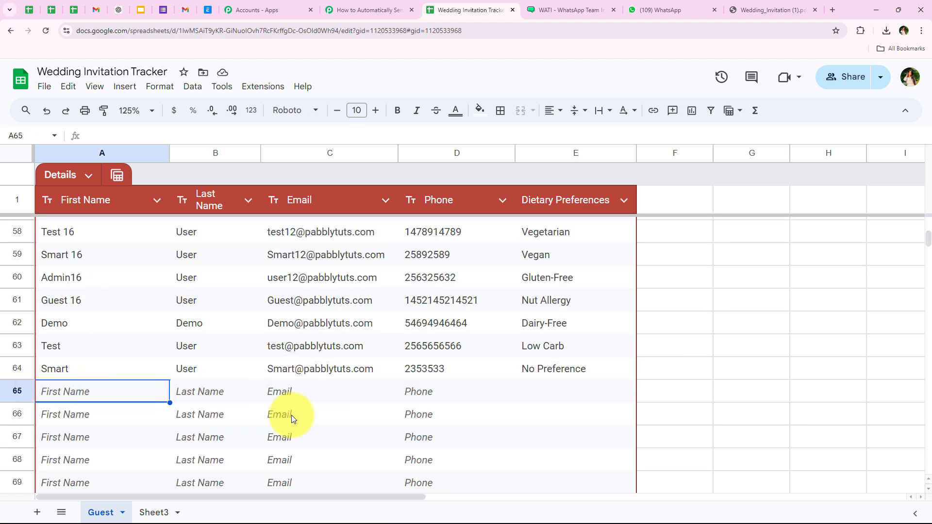
scroll(266, 398, down, 1)
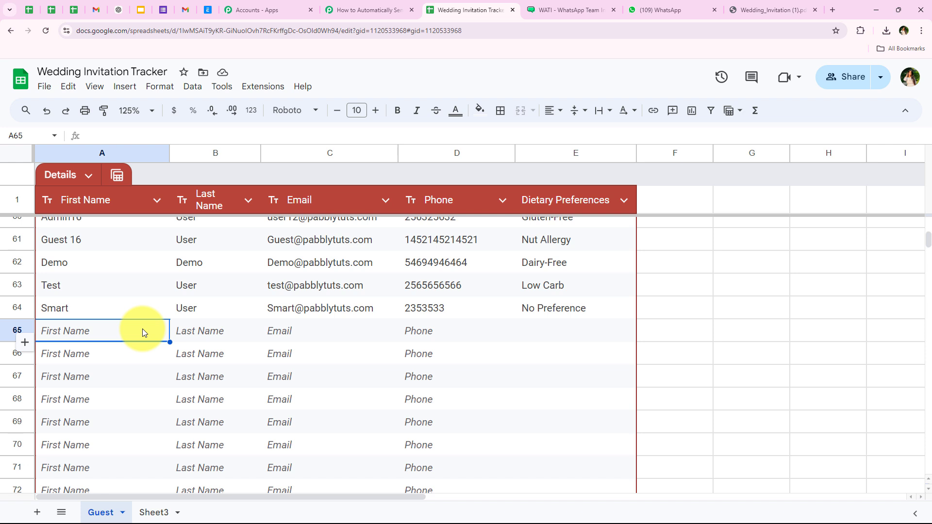
- Enter the test guest's first name, last name, email and phone number in row 65
text(Test)
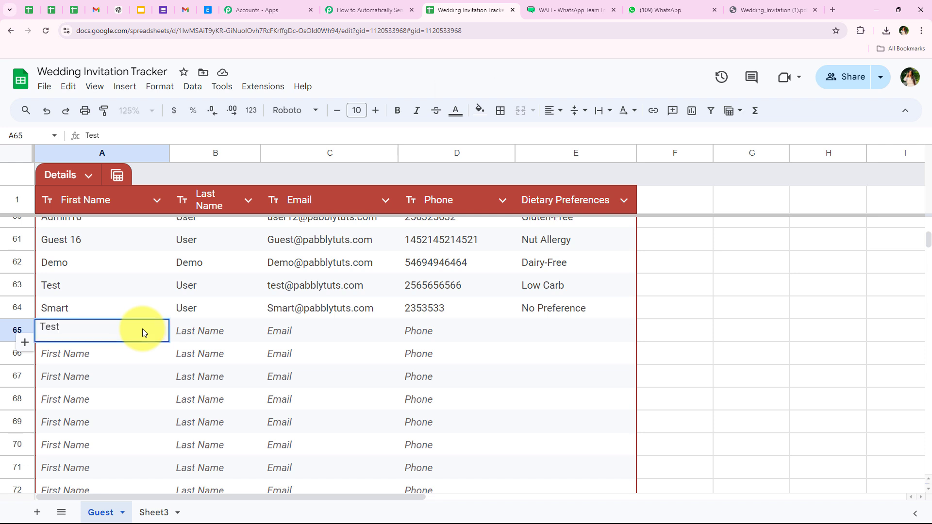
click(232, 323)
text(Guest)
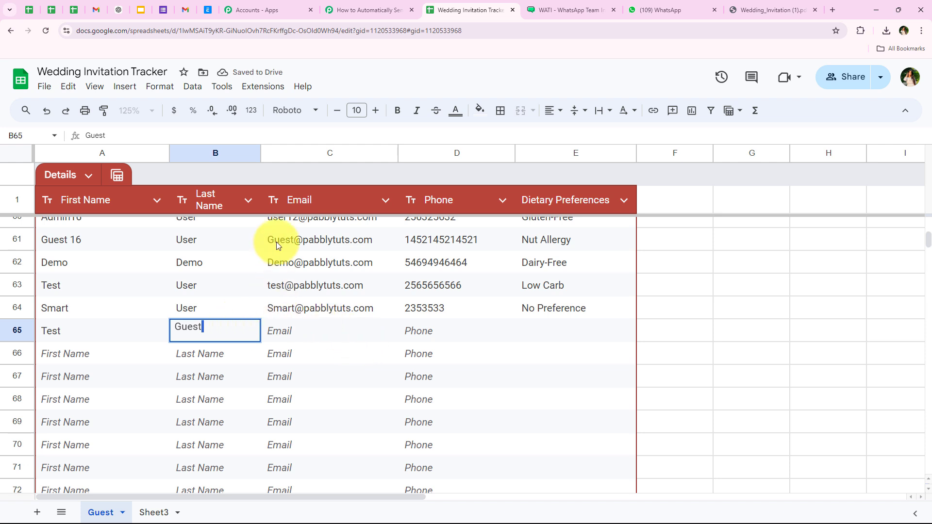
click(293, 330)
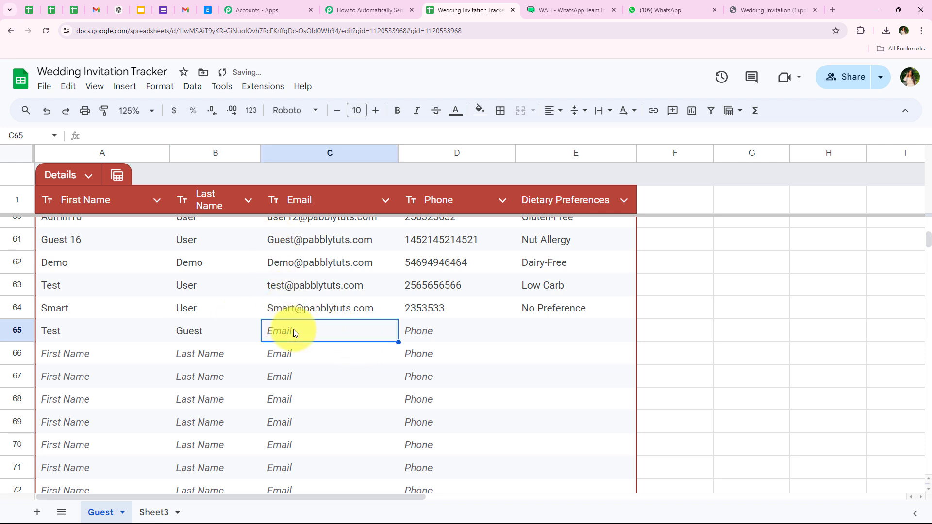
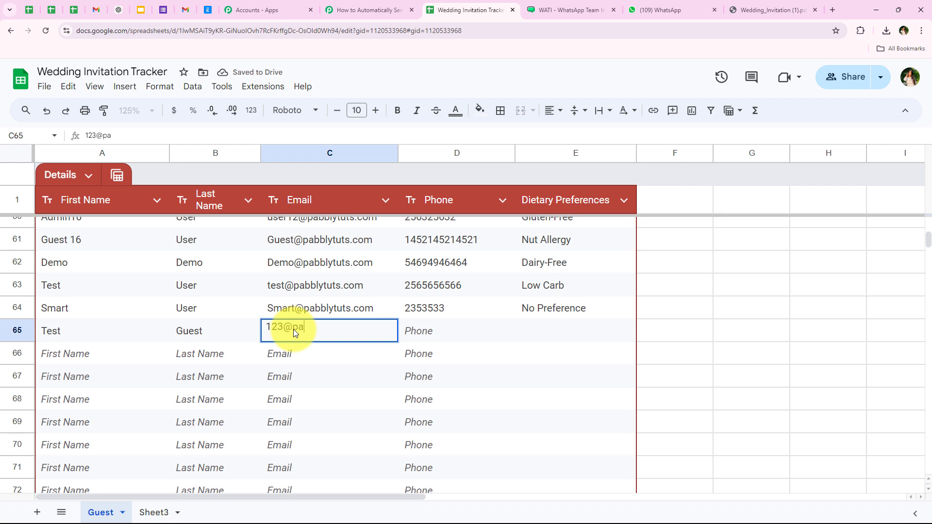
click(420, 329)
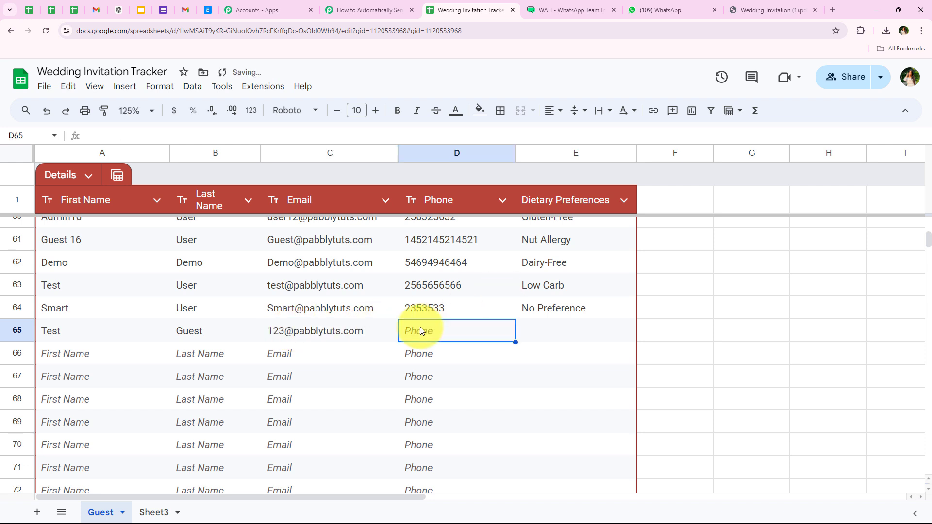
text(55555)
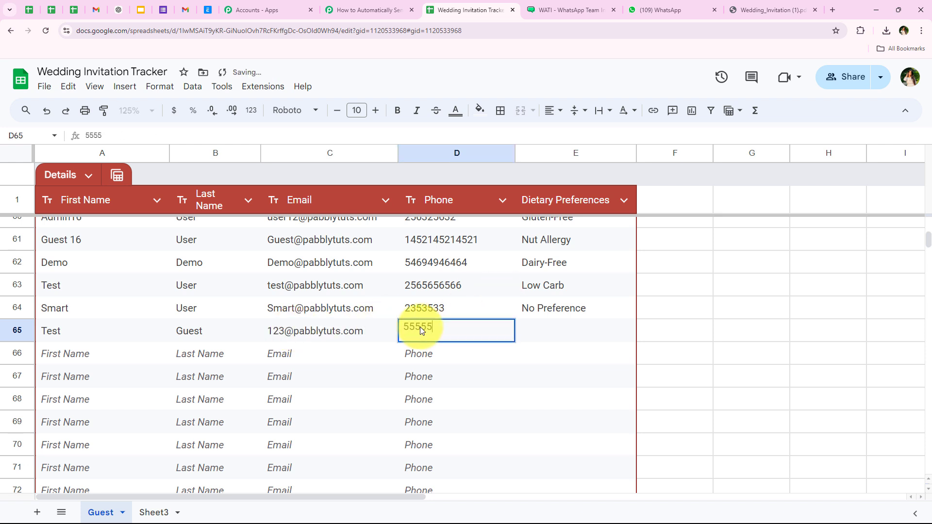
text(555)
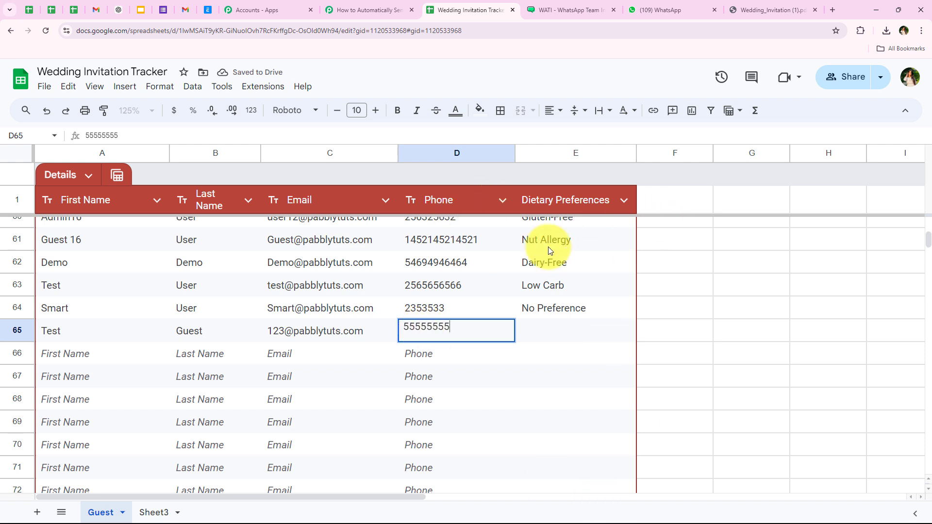
click(581, 324)
- Fill E65 with No Preference by dragging down from E64
click(617, 306)
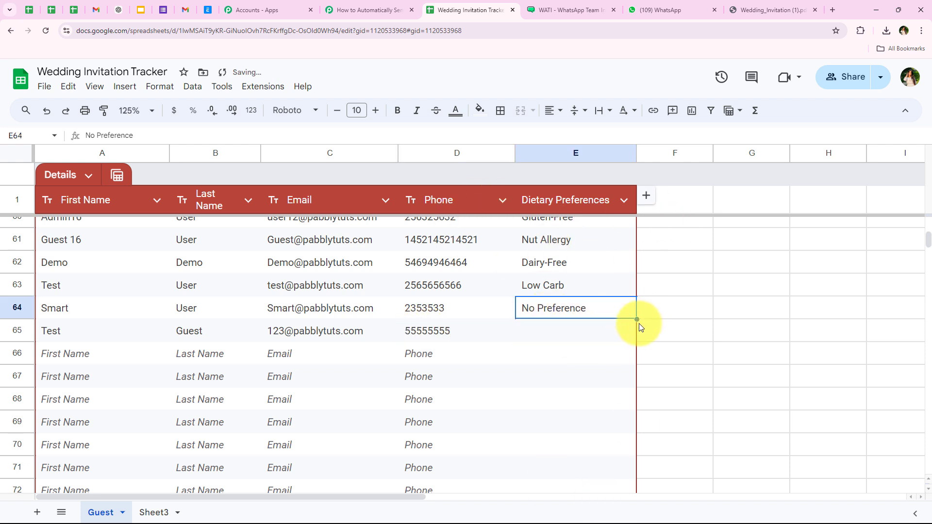
drag(638, 318, 631, 334)
click(547, 372)
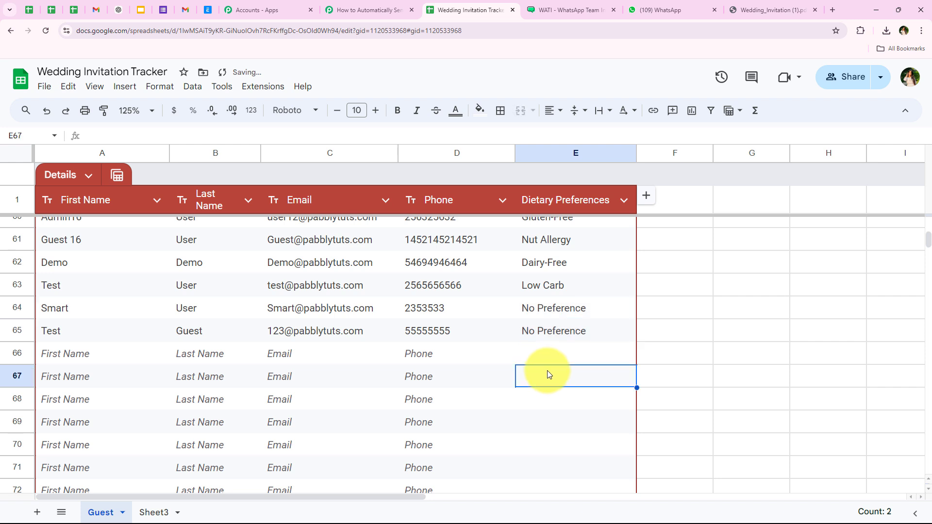
- Review the new guest row and check WhatsApp for the incoming invitation
drag(99, 335, 462, 334)
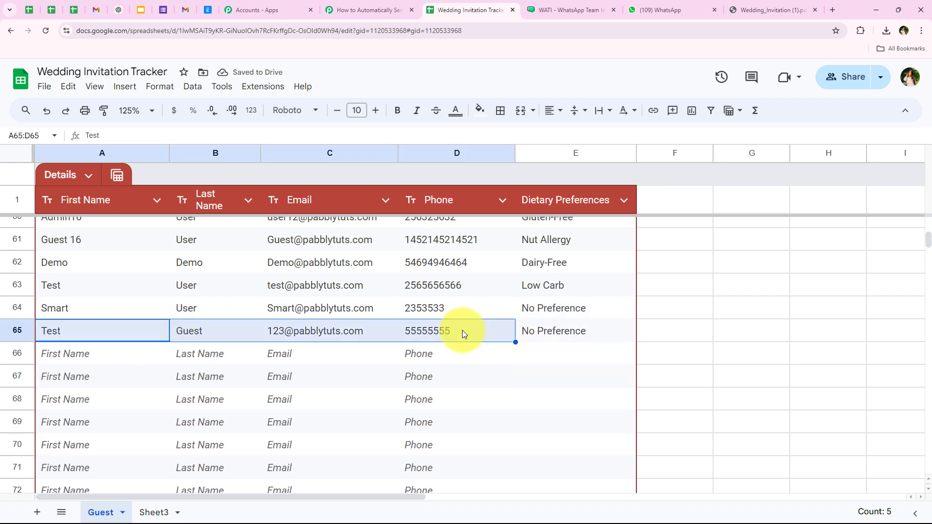
click(319, 347)
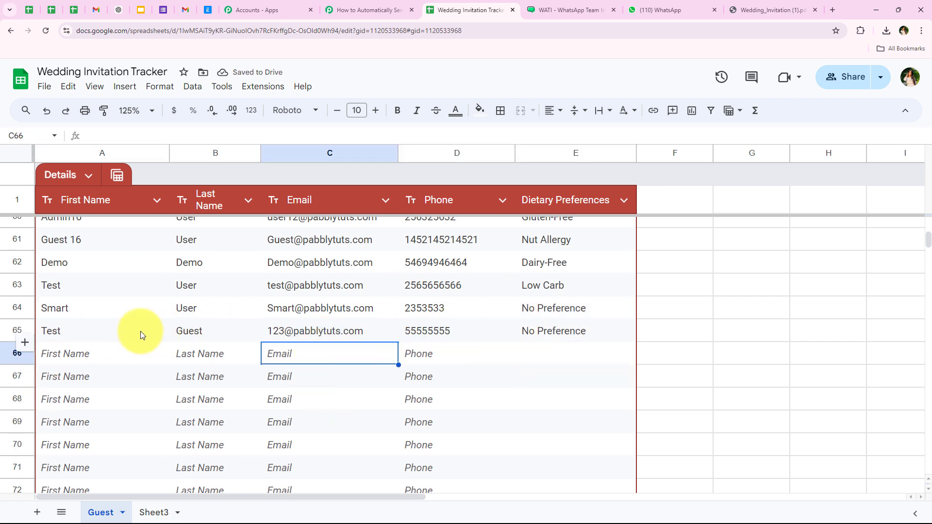
drag(140, 331, 462, 338)
click(476, 362)
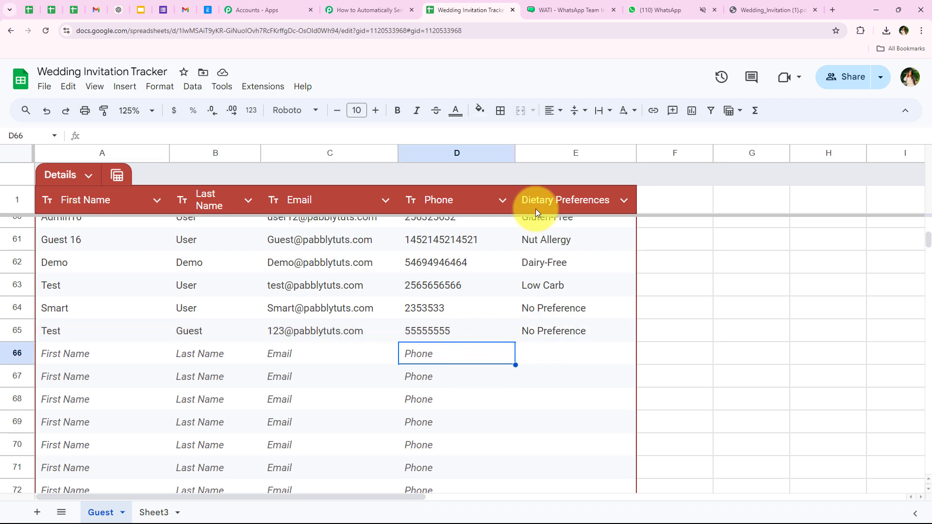
click(663, 8)
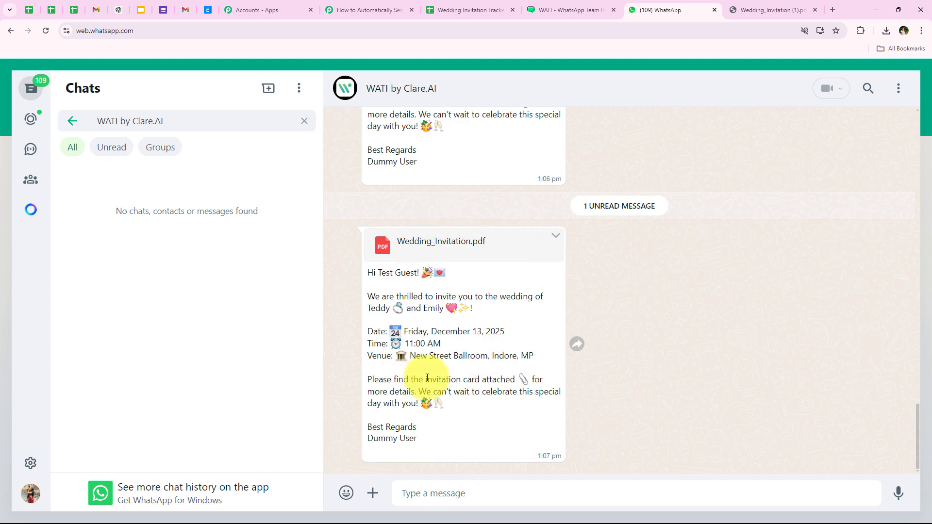
click(447, 6)
drag(136, 337, 566, 338)
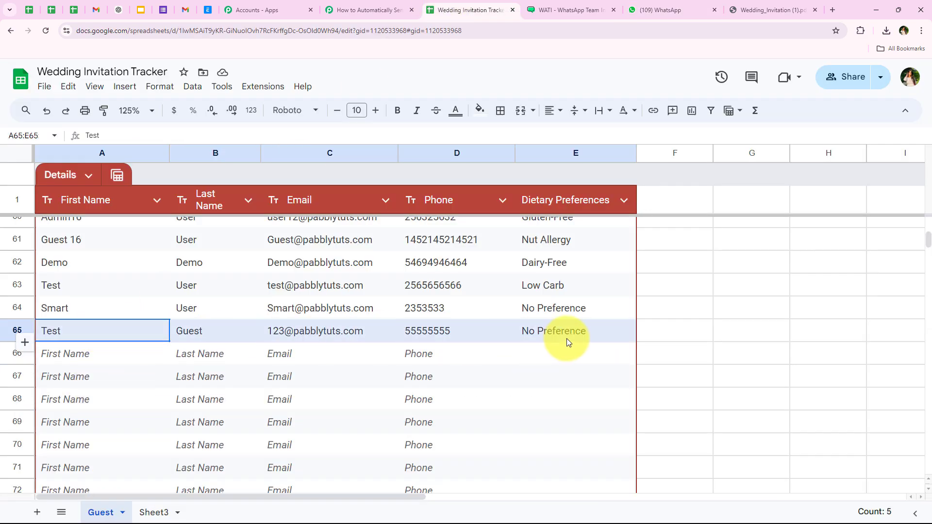
click(320, 354)
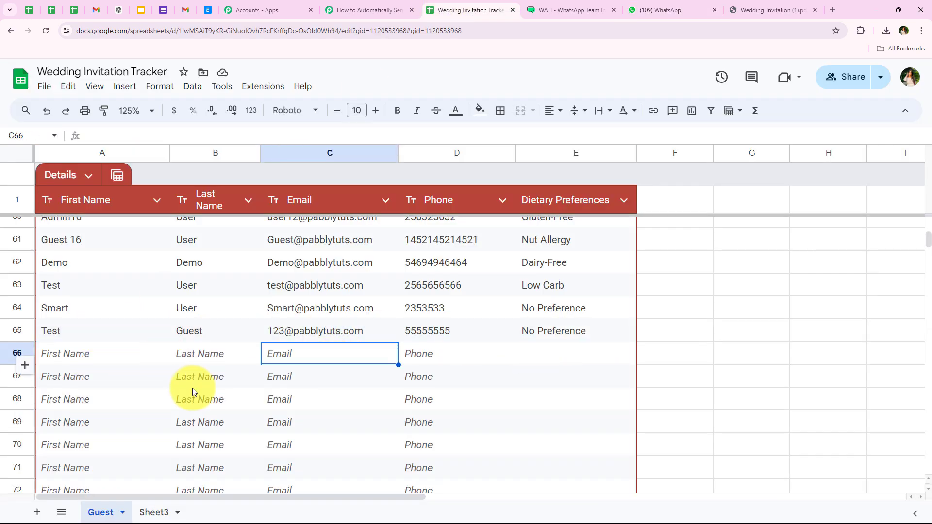
- Check the Pabbly Connect Webhooks sending mode is Send On Event, then glance at the workflow
click(257, 87)
mouse_move(374, 230)
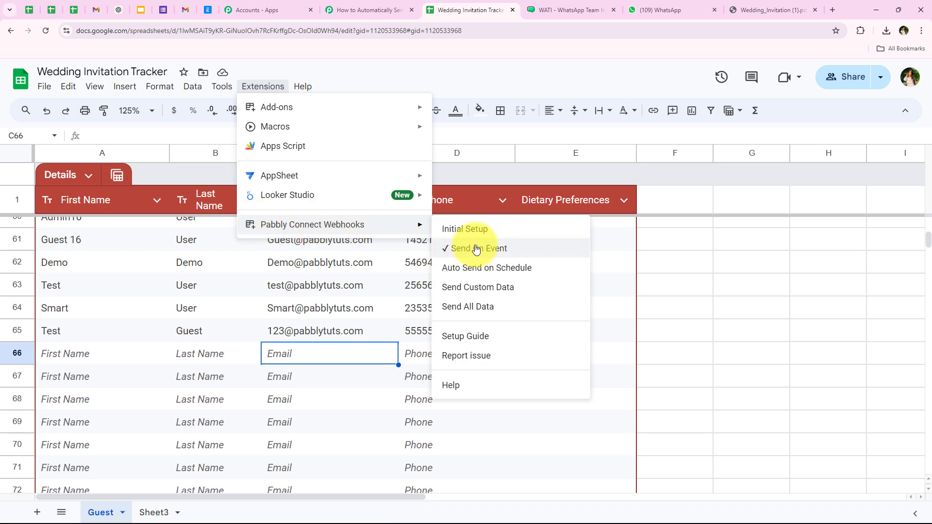
click(243, 304)
click(400, 5)
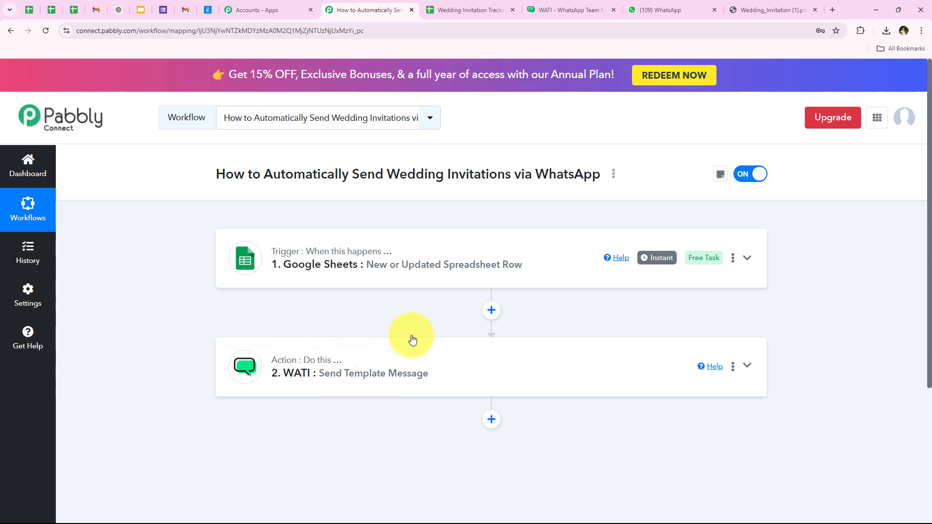
click(440, 7)
- Scroll through the guest rows, highlight row 64, then bring up the WhatsApp chat
scroll(220, 339, up, 10)
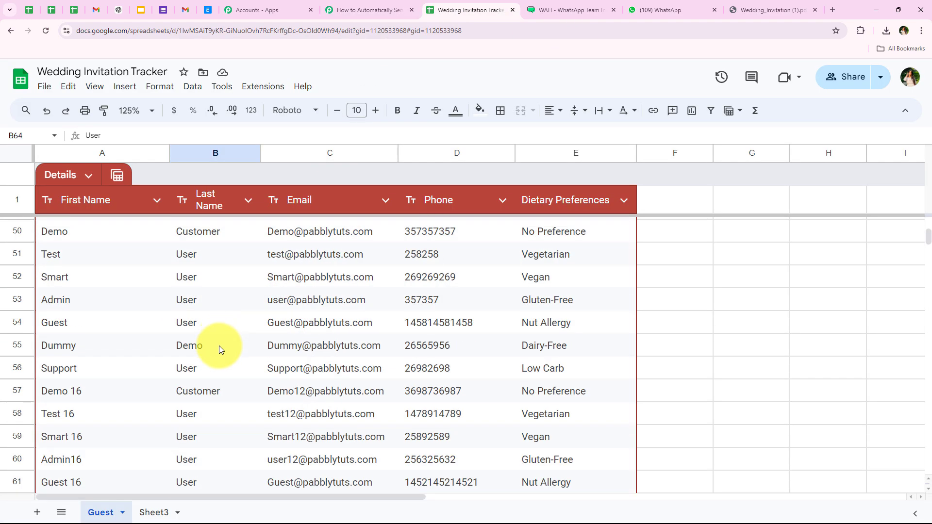
drag(237, 262, 228, 500)
scroll(228, 437, down, 3)
click(97, 391)
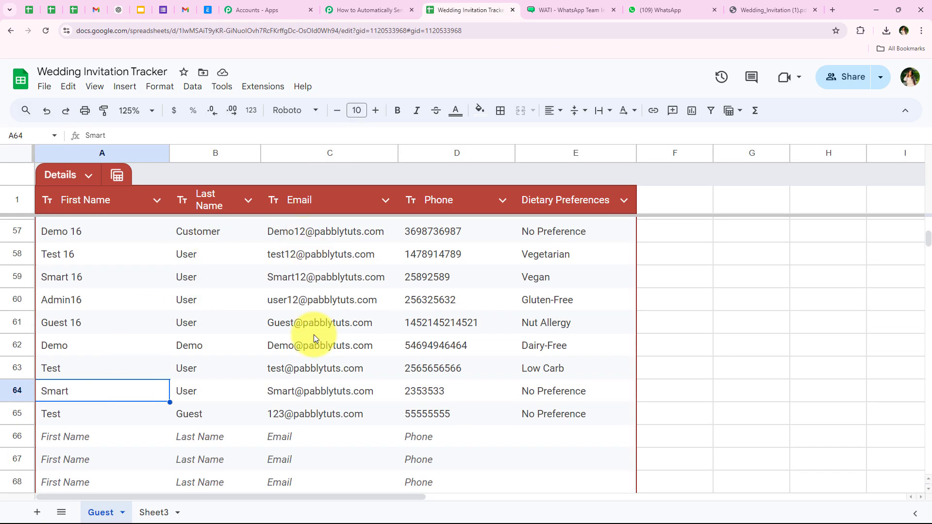
drag(86, 403, 572, 413)
scroll(395, 395, up, 4)
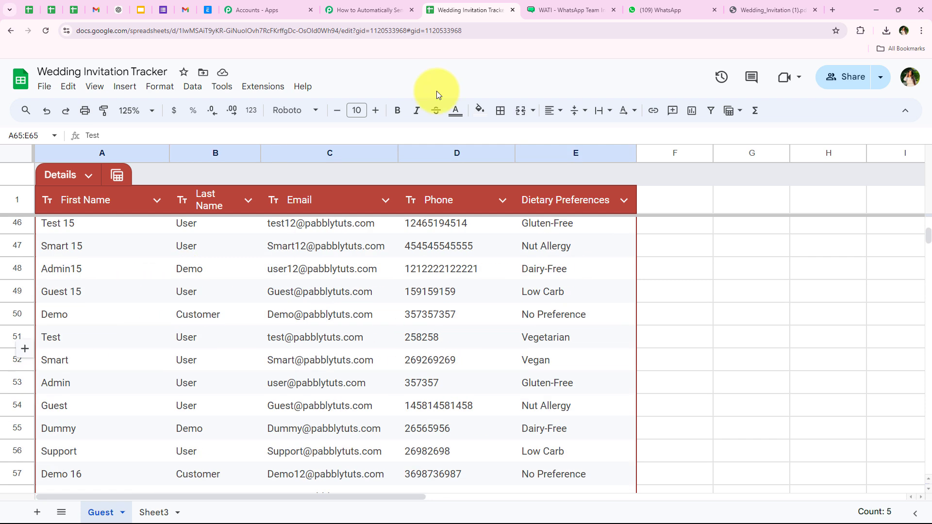
click(650, 10)
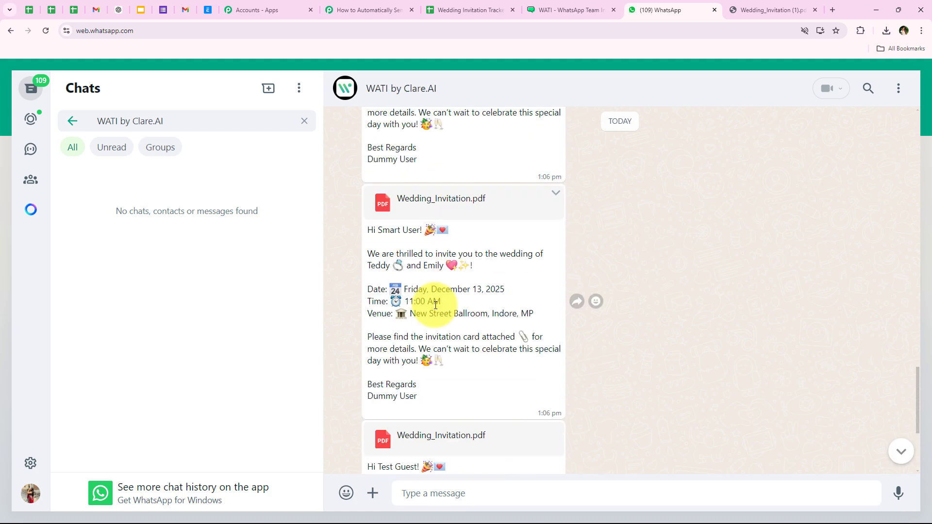
- After reading the new invitation with Wedding_Invitation.pdf, return to the Pabbly Connect workflow
click(365, 9)
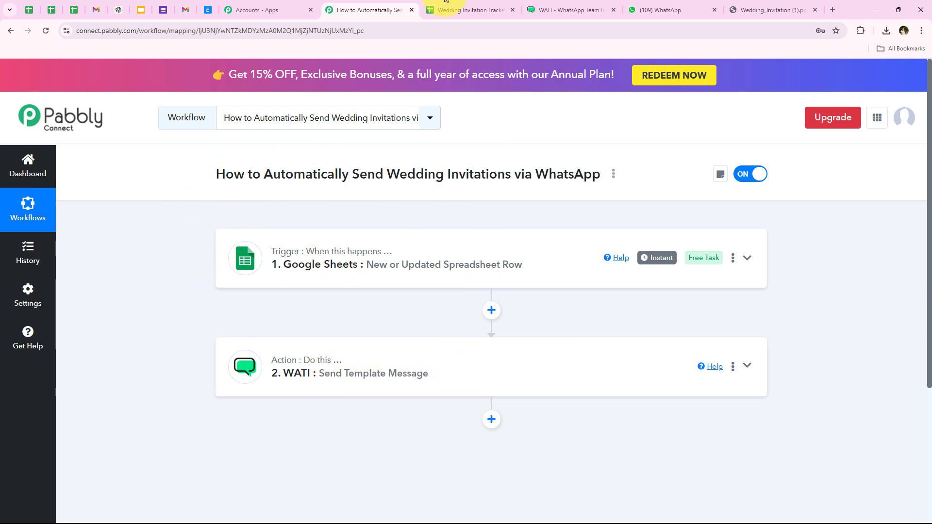
click(466, 10)
drag(141, 280, 135, 285)
scroll(150, 331, up, 4)
shift+click(154, 360)
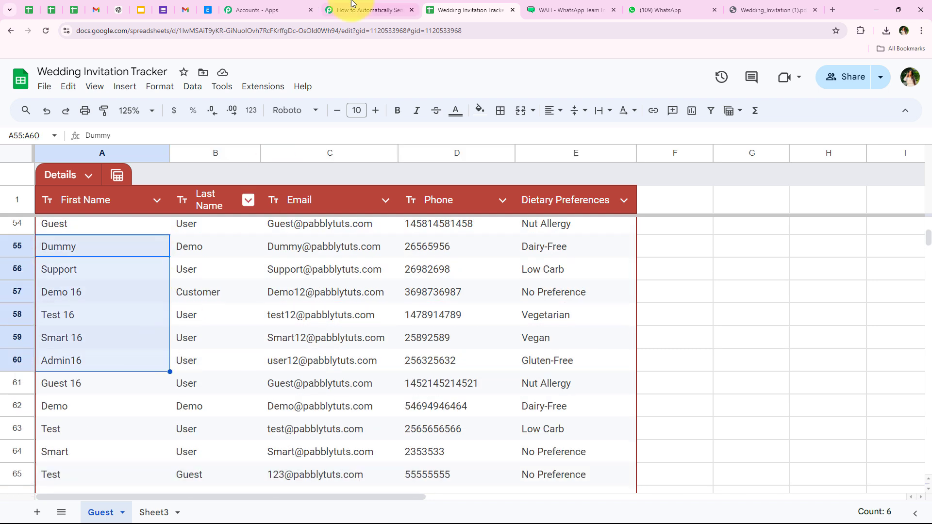
click(369, 10)
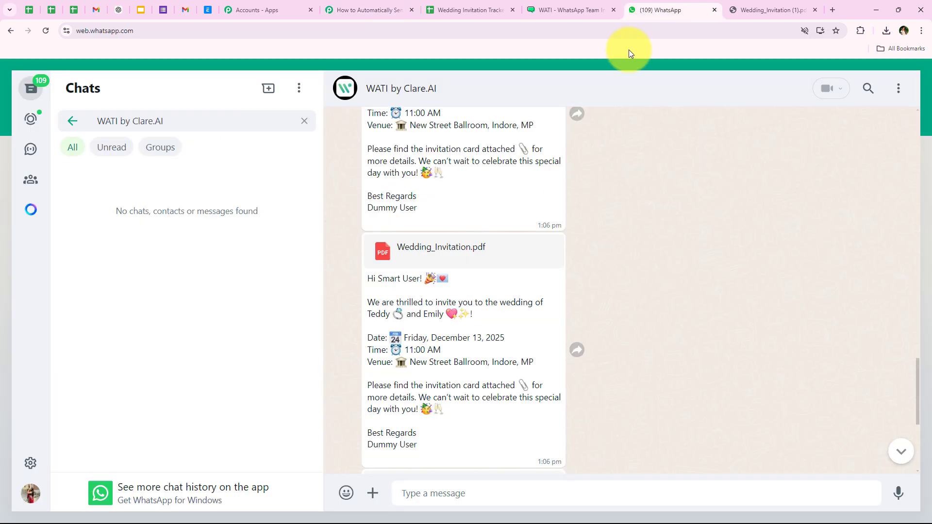
click(660, 10)
drag(916, 375, 878, 129)
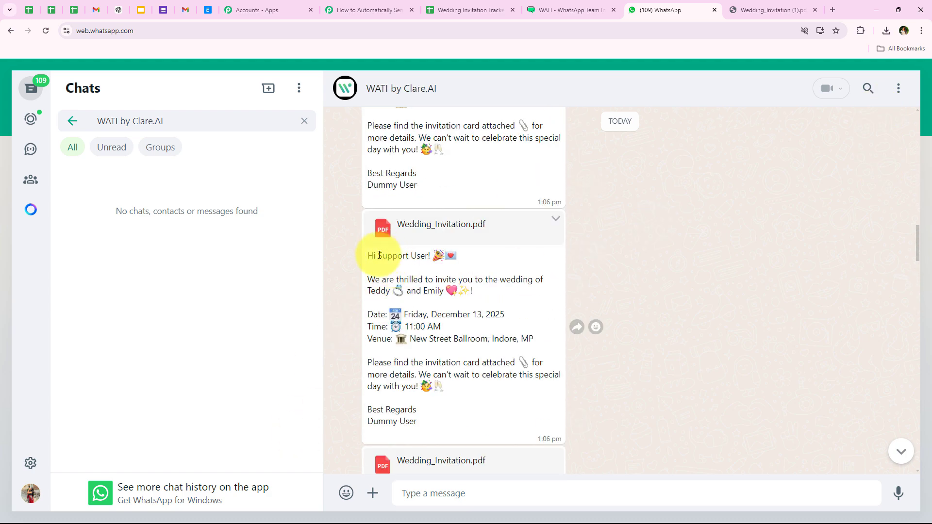
drag(378, 256, 432, 256)
scroll(400, 298, up, 4)
scroll(400, 298, up, 10)
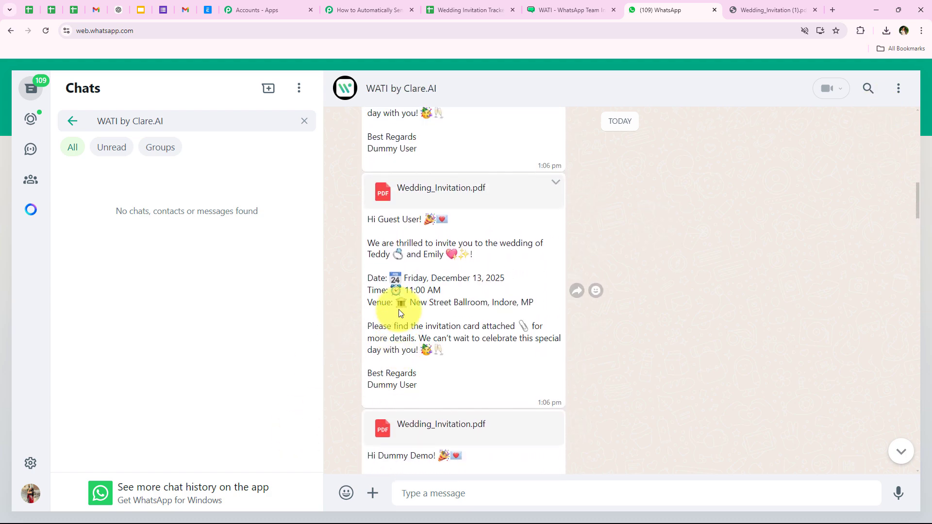
click(367, 7)
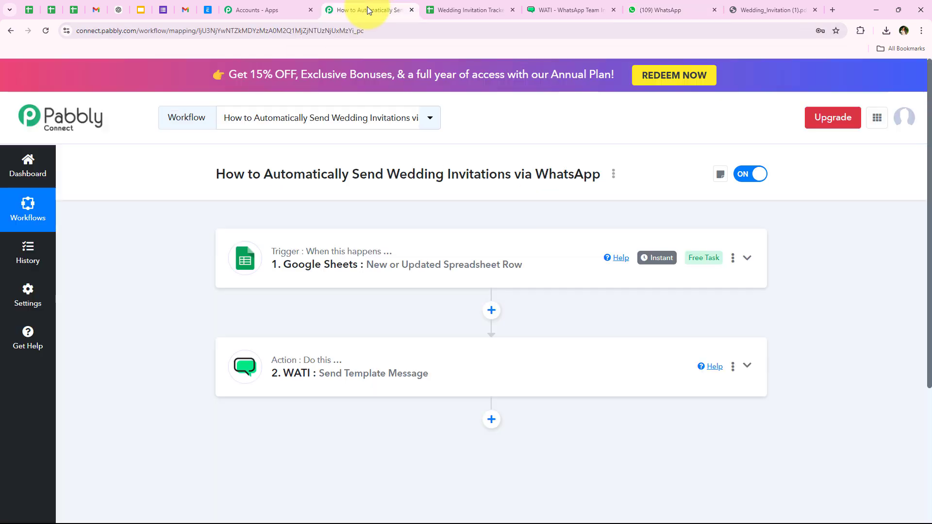